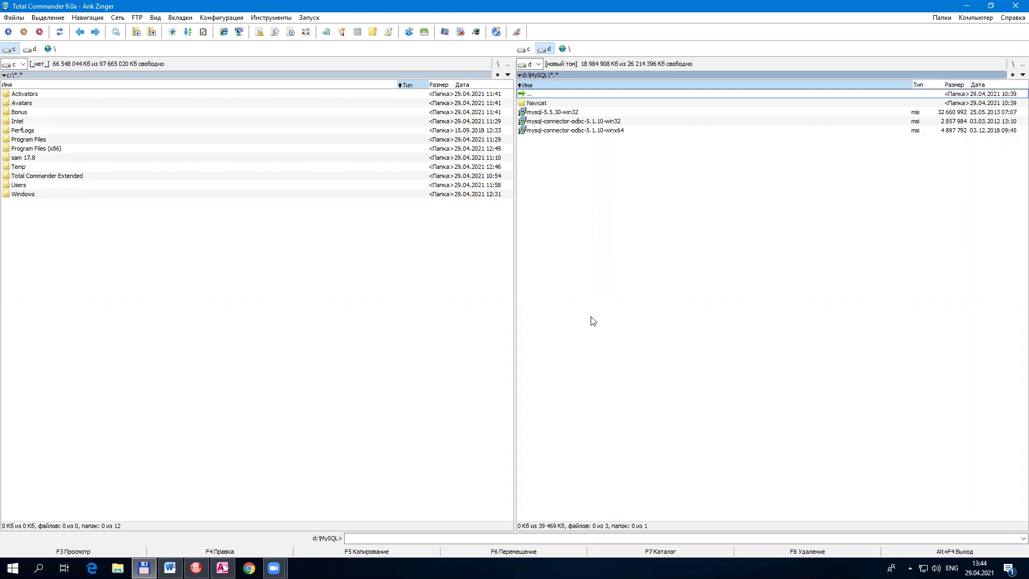
Step: Move Total Commander's right panel up from d:\MySQL to the D: root, then show the desktop
click(273, 568)
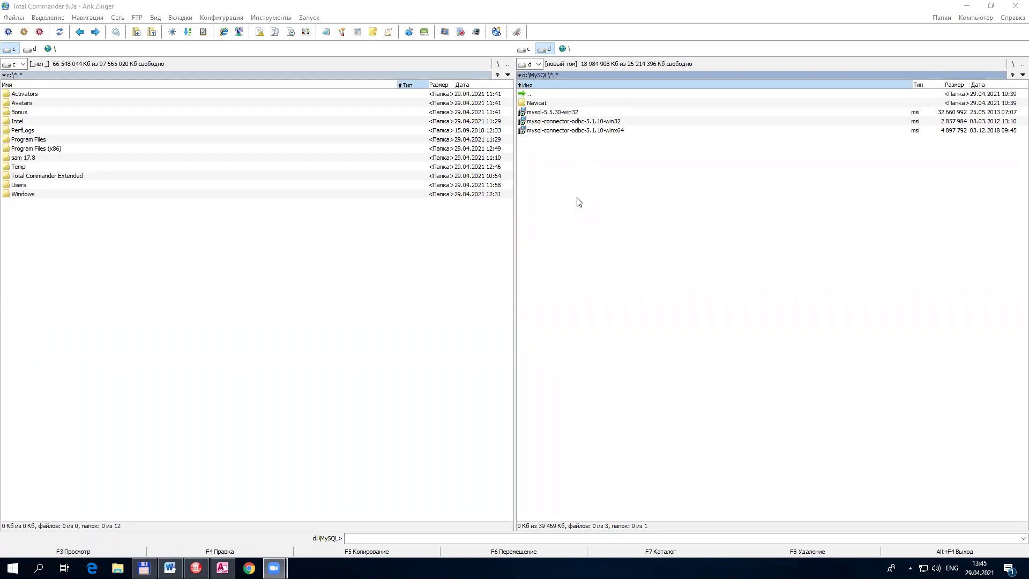
click(551, 113)
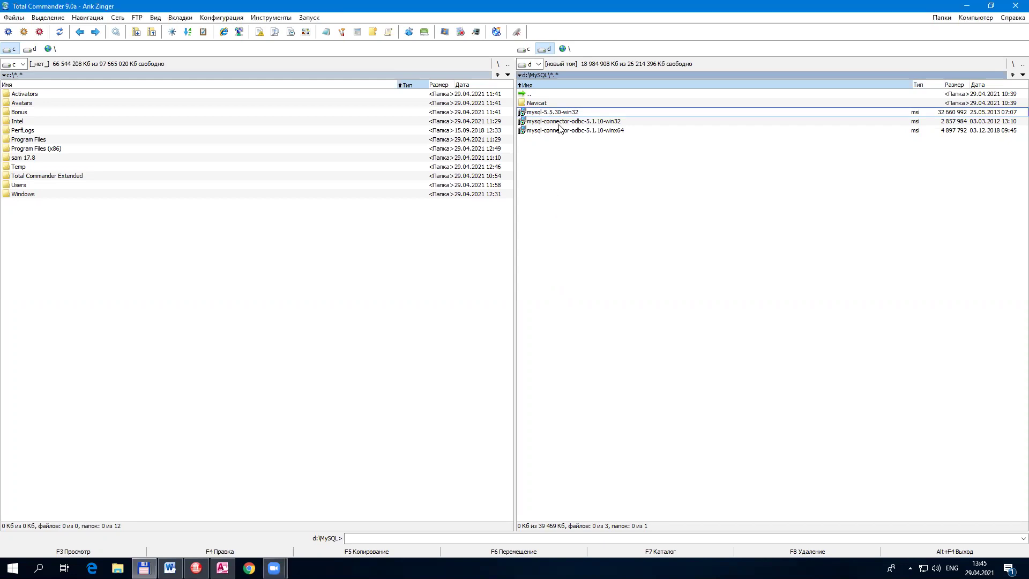
mouse_move(562, 132)
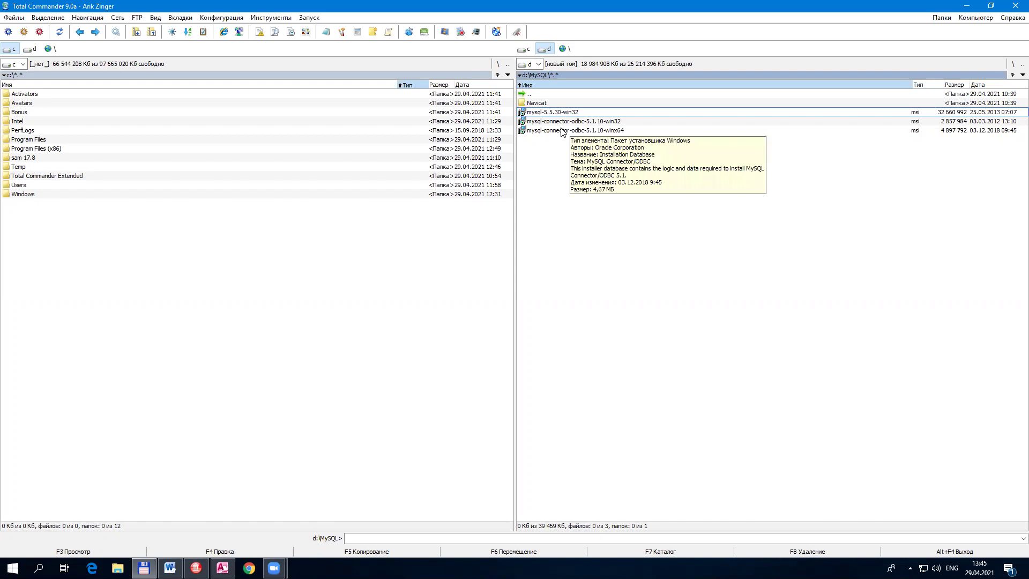
double_click(534, 94)
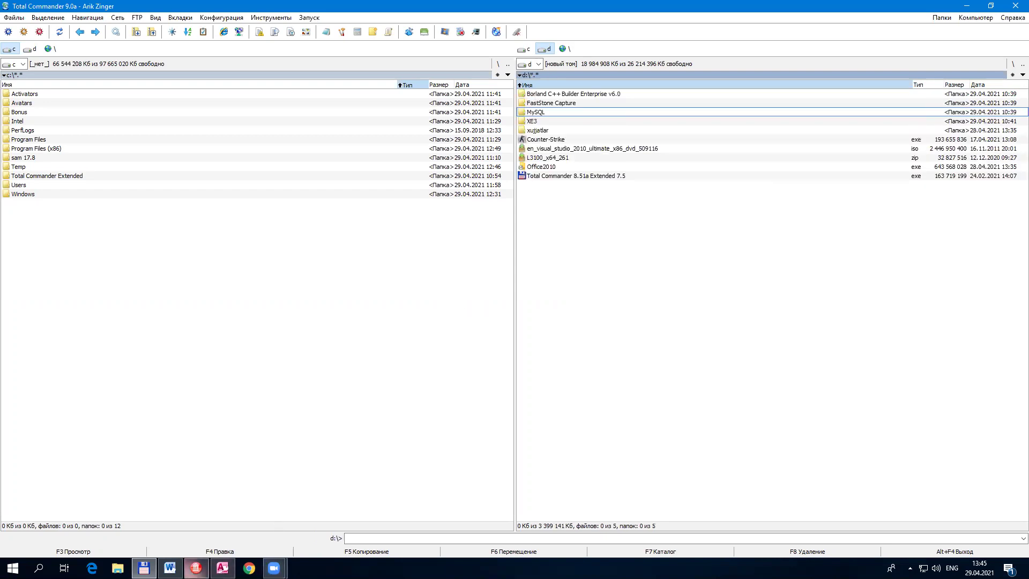
key(super+d)
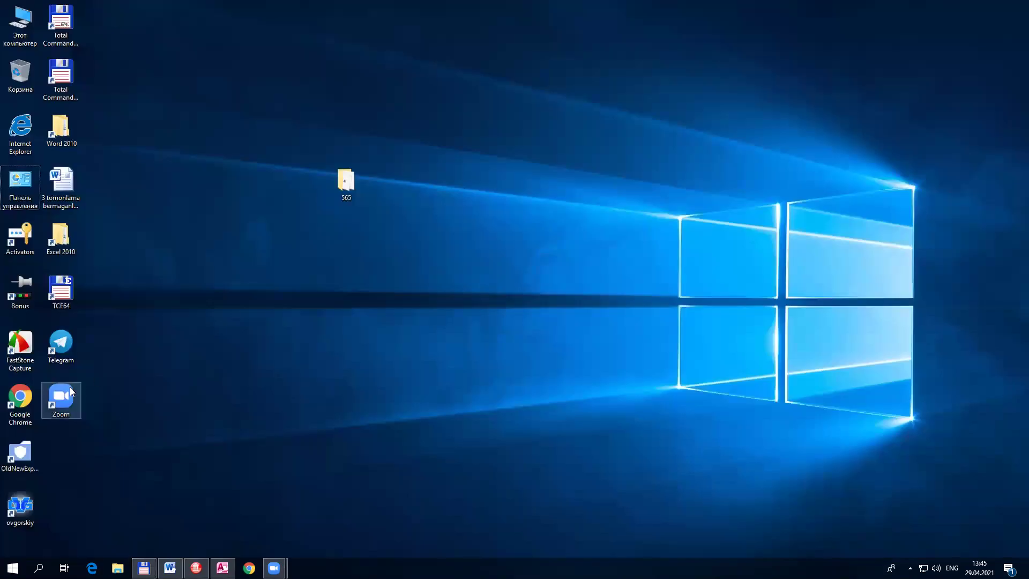
Step: Download MySQL.zip from the DASTURLASH II 2020-2021 Telegram group, then close Telegram
double_click(54, 340)
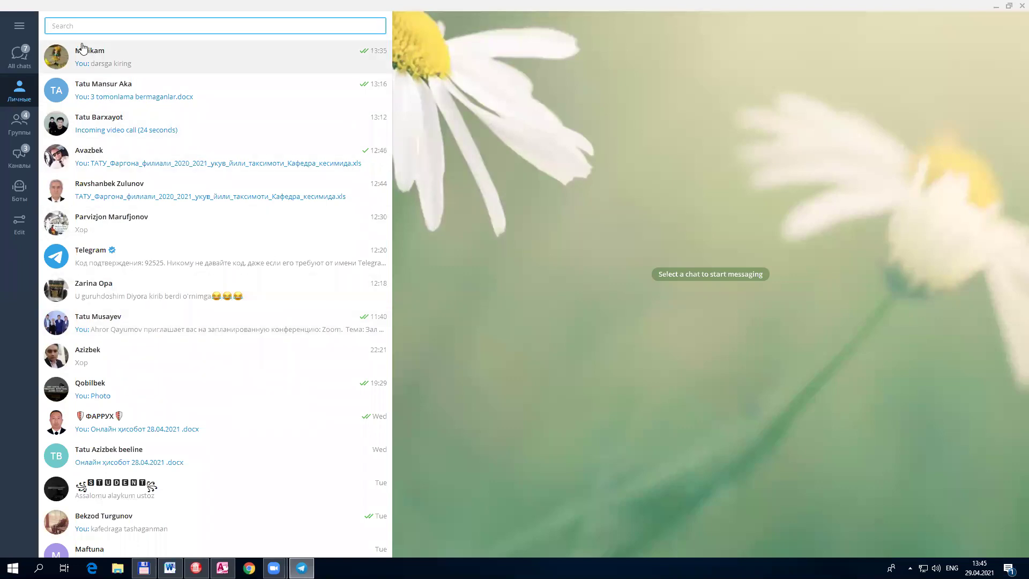
click(27, 131)
click(156, 90)
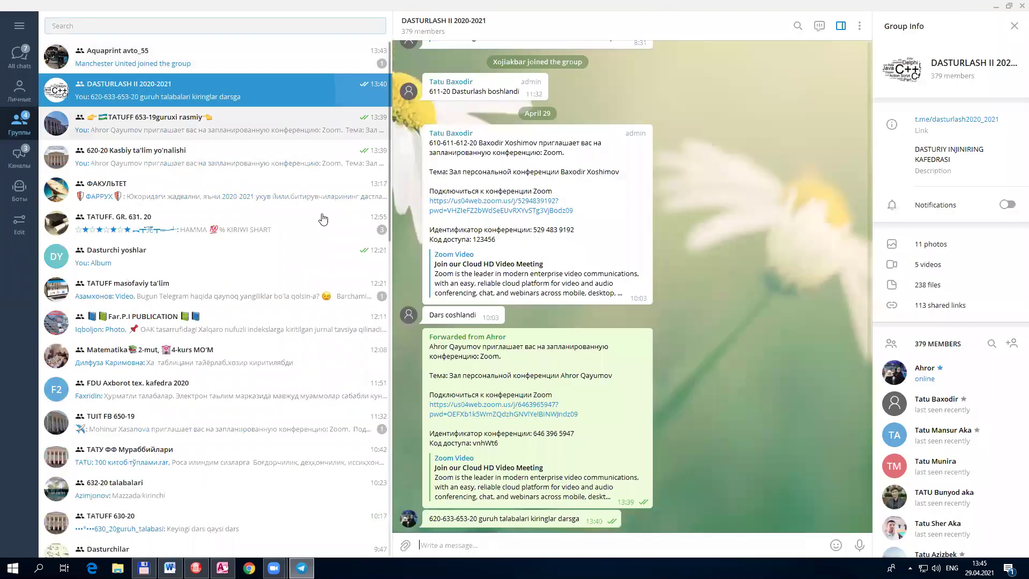
scroll(625, 345, up, 10)
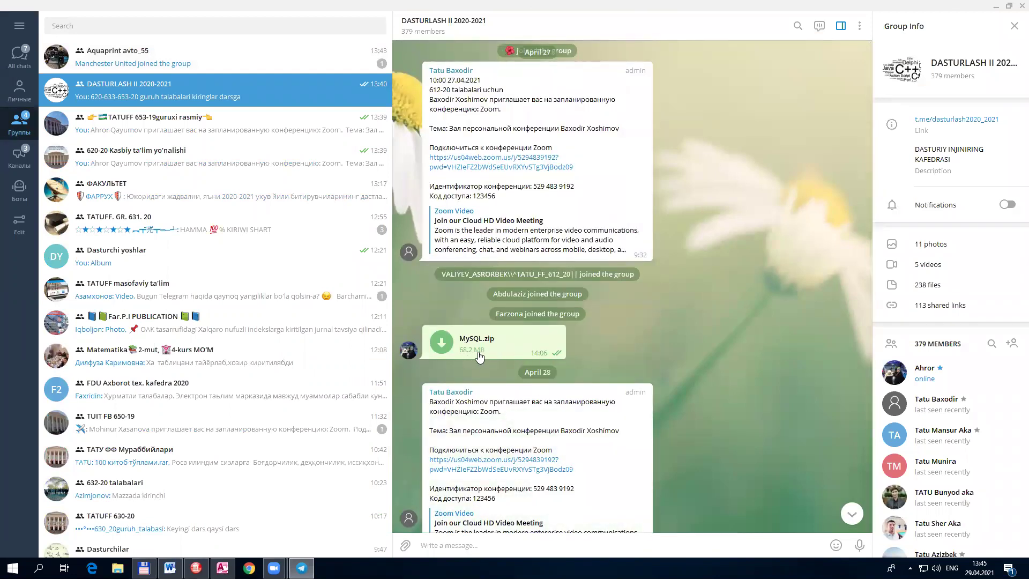
click(528, 347)
click(1021, 6)
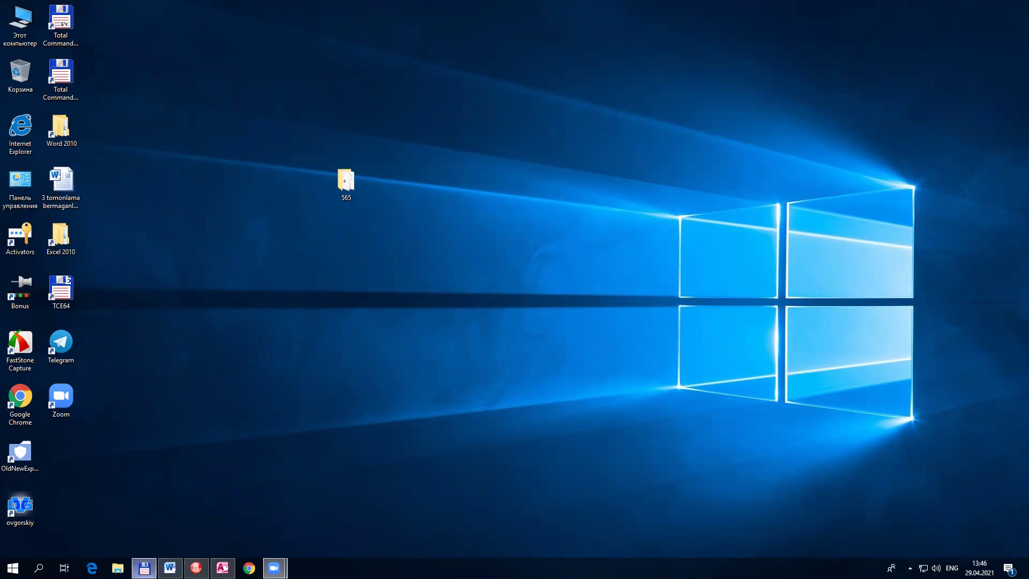
Step: Restore Total Commander and browse into d:\MySQL, briefly checking the Navicat folder
click(144, 568)
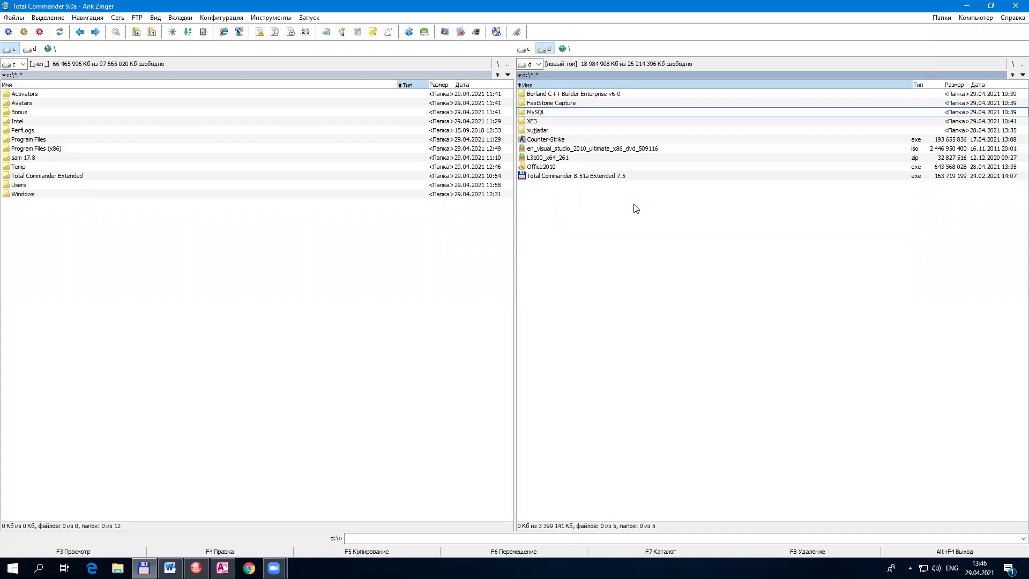
key(Return)
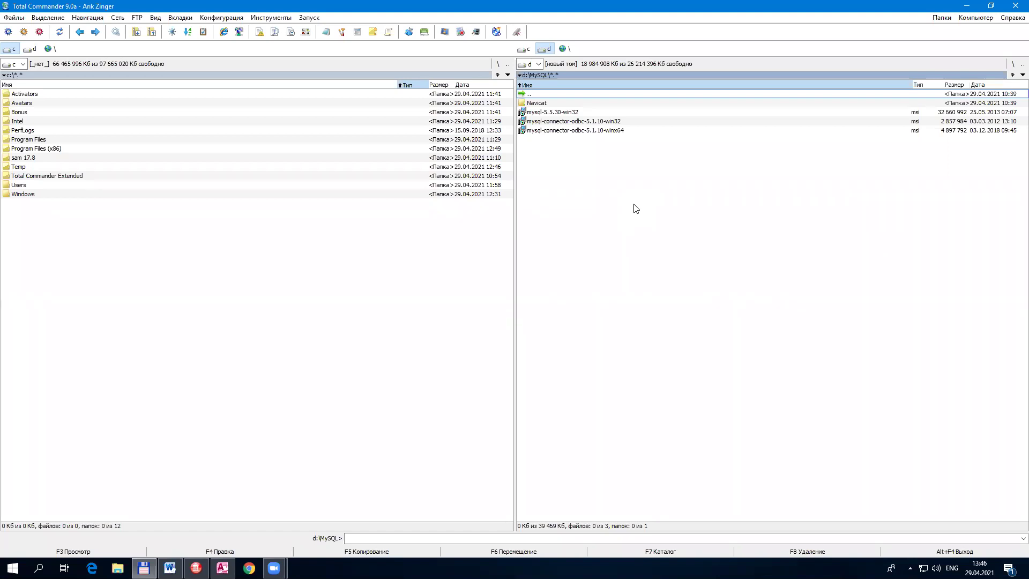
key(BackSpace)
key(Return)
key(Down)
key(Down)
key(Down)
key(Down)
key(Up)
key(Up)
key(Up)
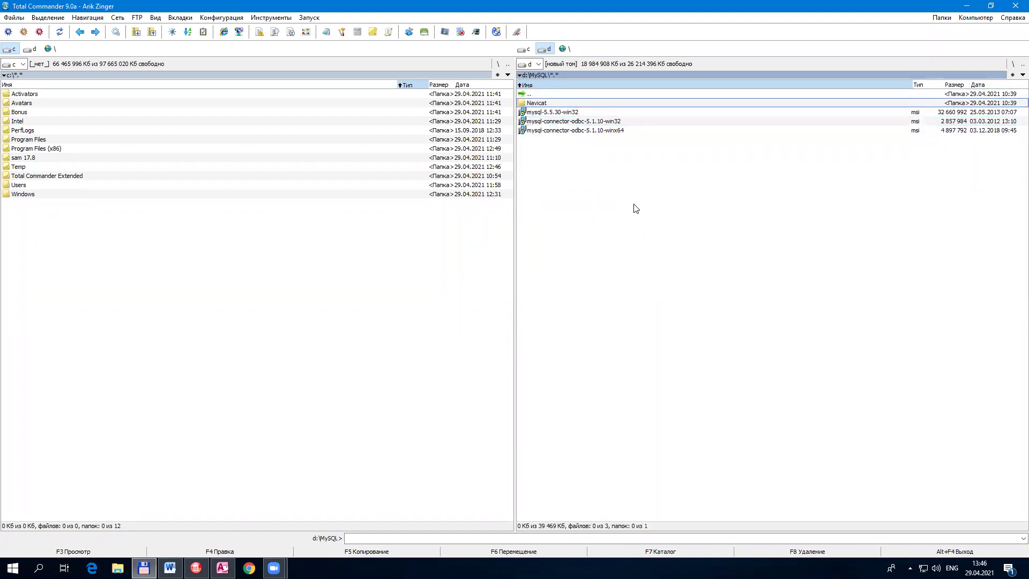
key(Return)
key(BackSpace)
Step: Run the mysql-5.5.30-win32.msi installer
key(Down)
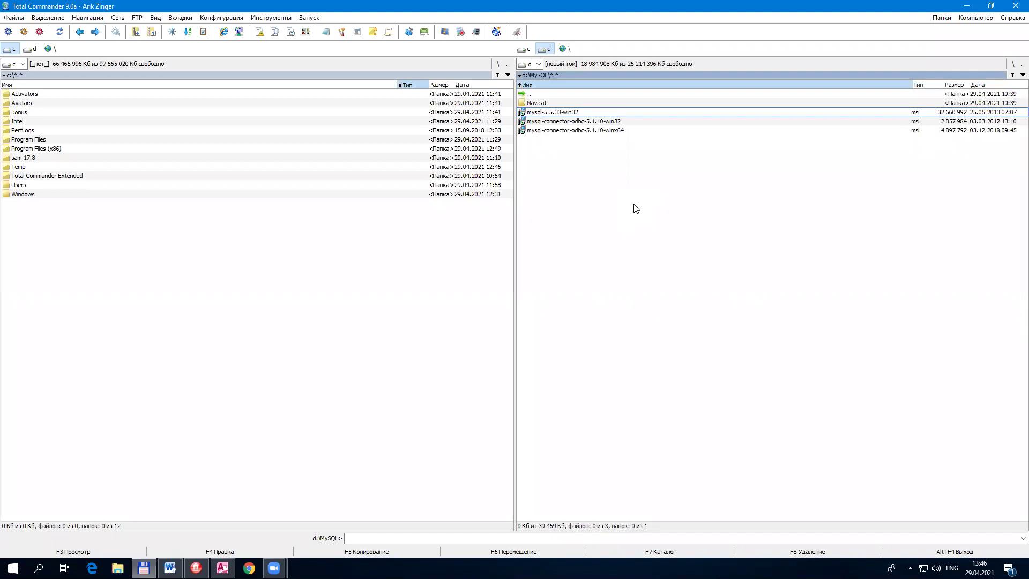
key(Down)
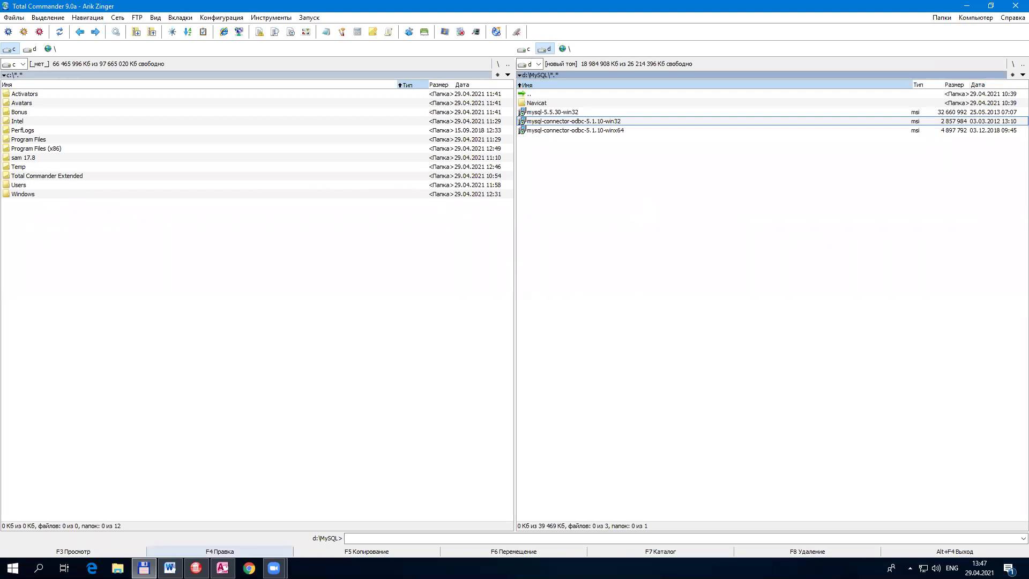
click(586, 116)
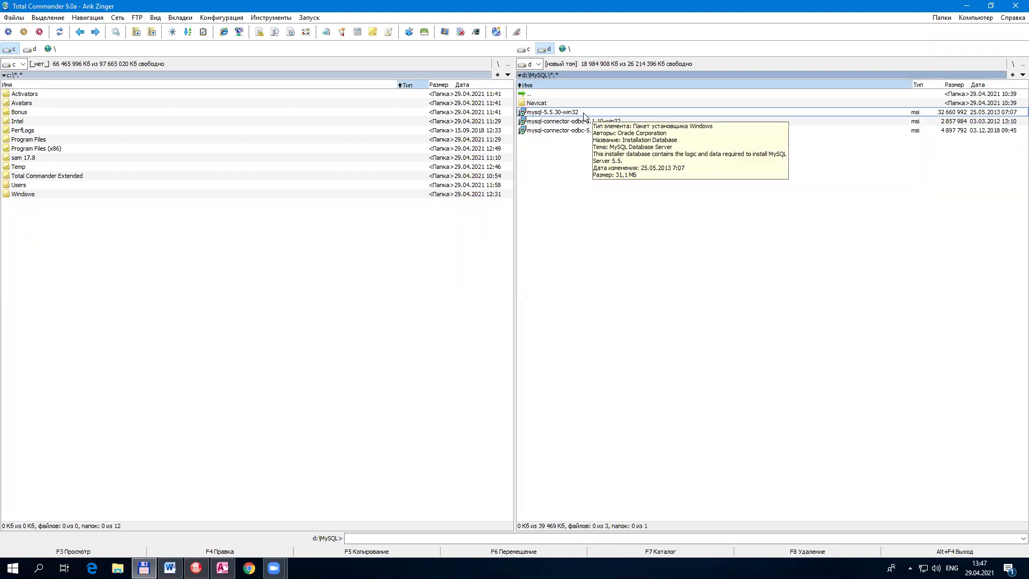
double_click(585, 117)
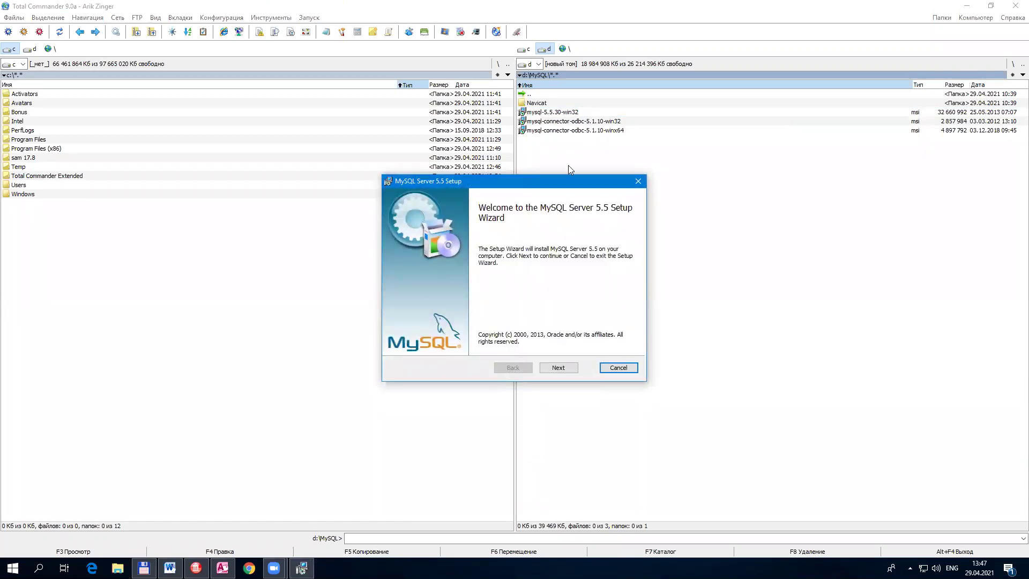
Step: Accept the MySQL Server 5.5 licence agreement and continue to the setup type
click(559, 368)
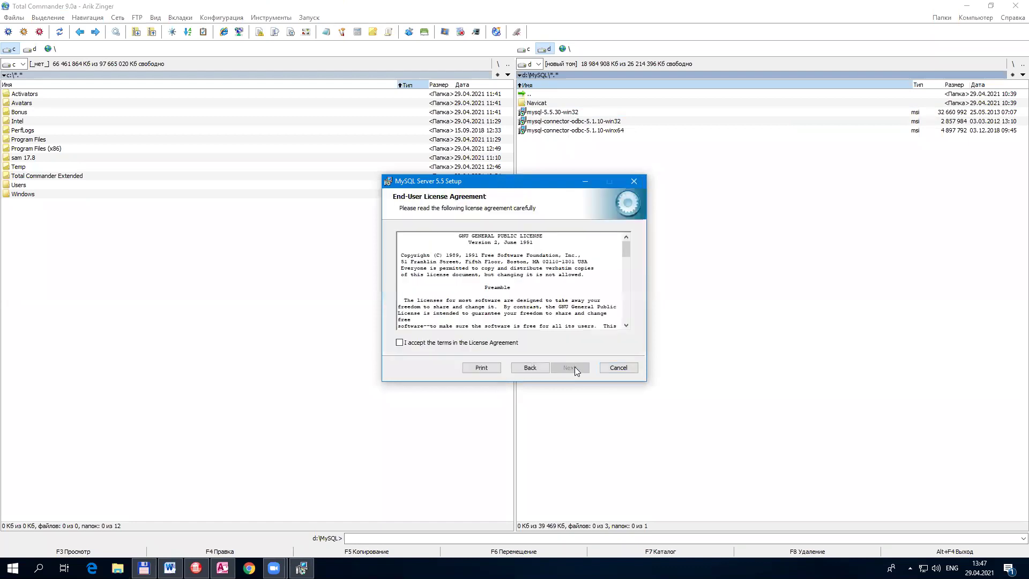
click(479, 343)
scroll(589, 288, down, 8)
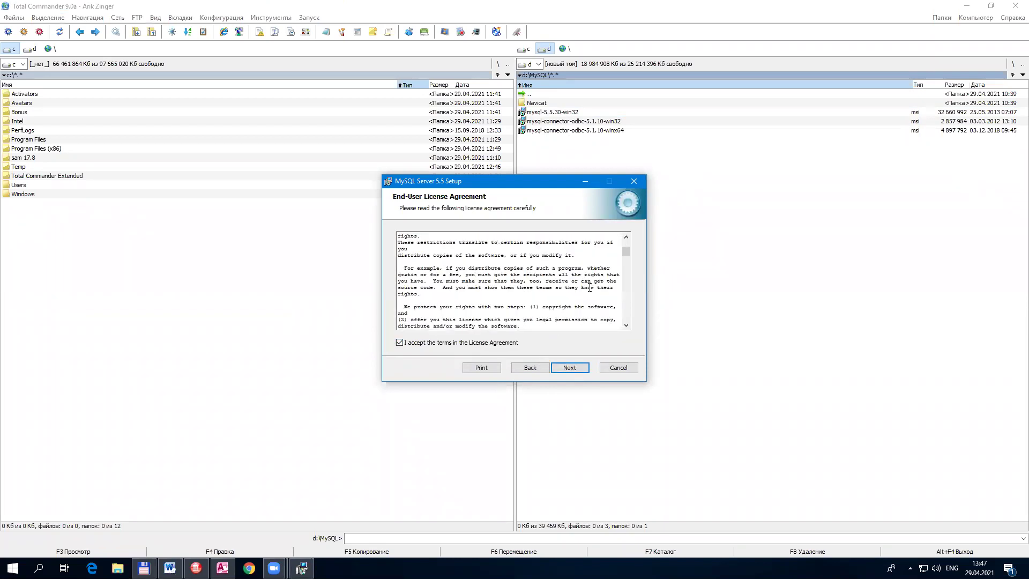
scroll(590, 288, up, 1)
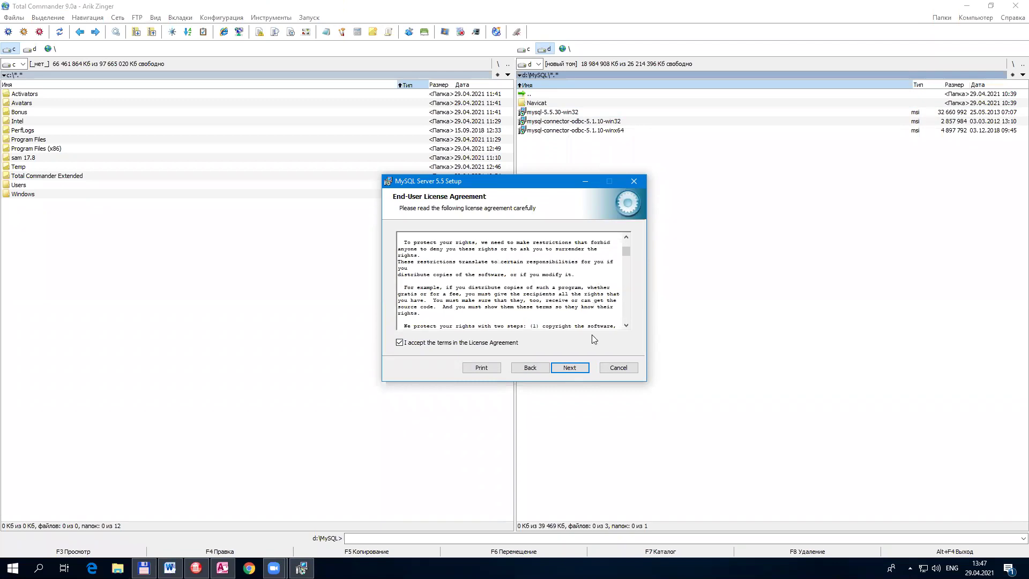
click(573, 369)
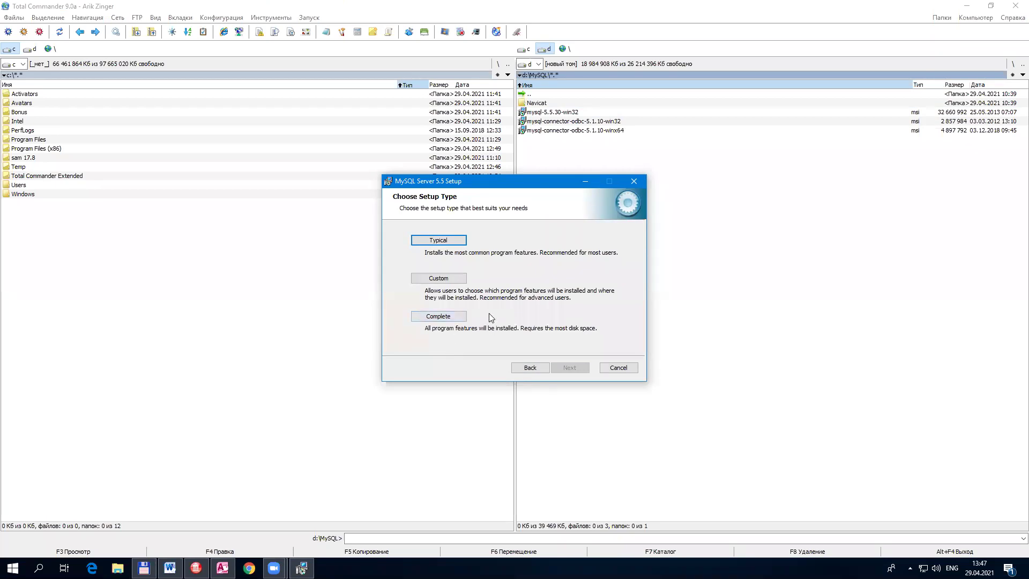
Step: Install with the Typical setup type, dismiss the MySQL Enterprise popup, and finish
click(455, 241)
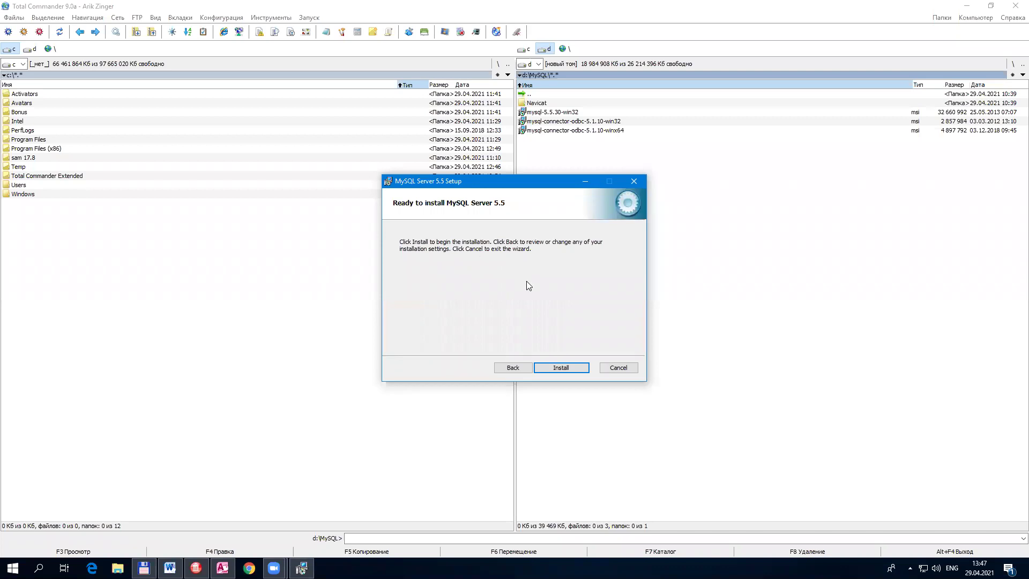
click(564, 369)
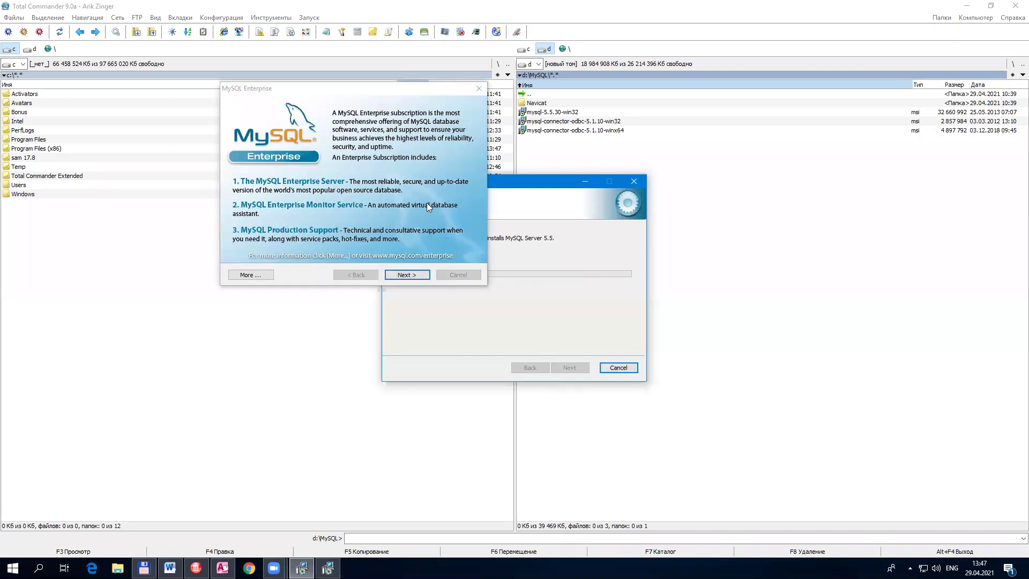
click(366, 97)
drag(366, 100, 414, 147)
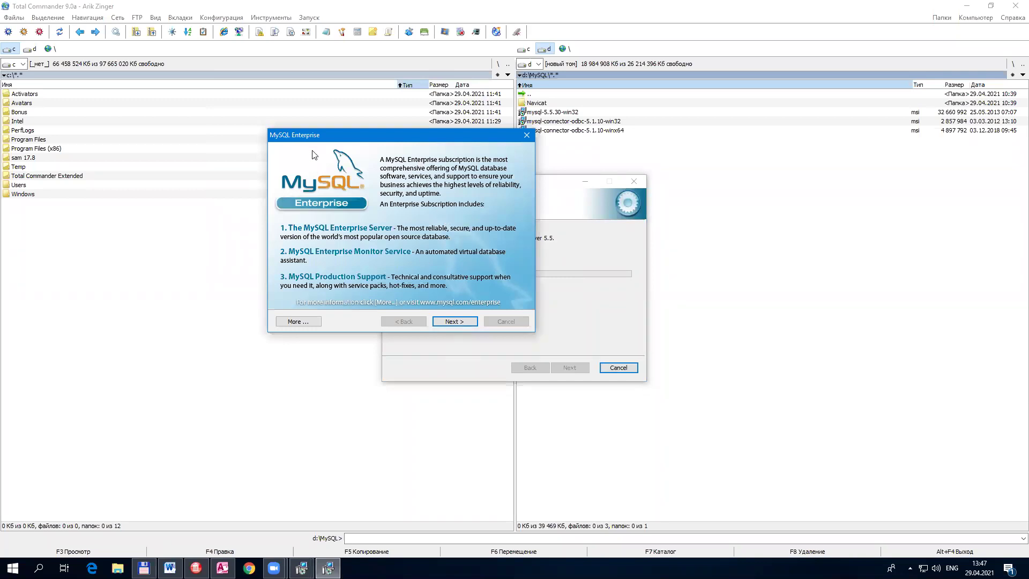
click(465, 325)
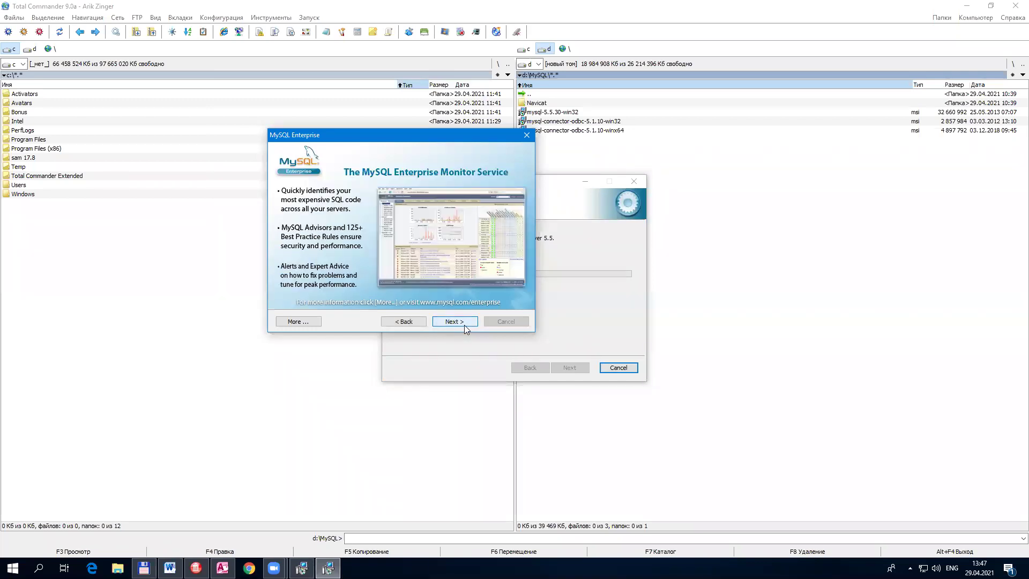
click(464, 325)
click(566, 366)
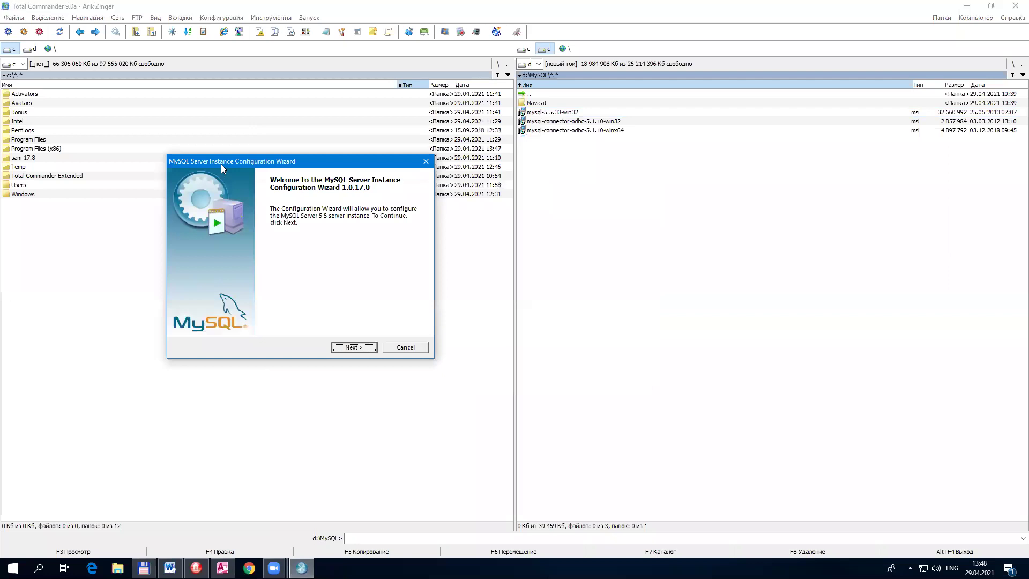
Step: Choose Detailed Configuration and keep Developer Machine, InnoDB, connection, networking, character-set and service defaults
drag(221, 168, 270, 195)
click(403, 375)
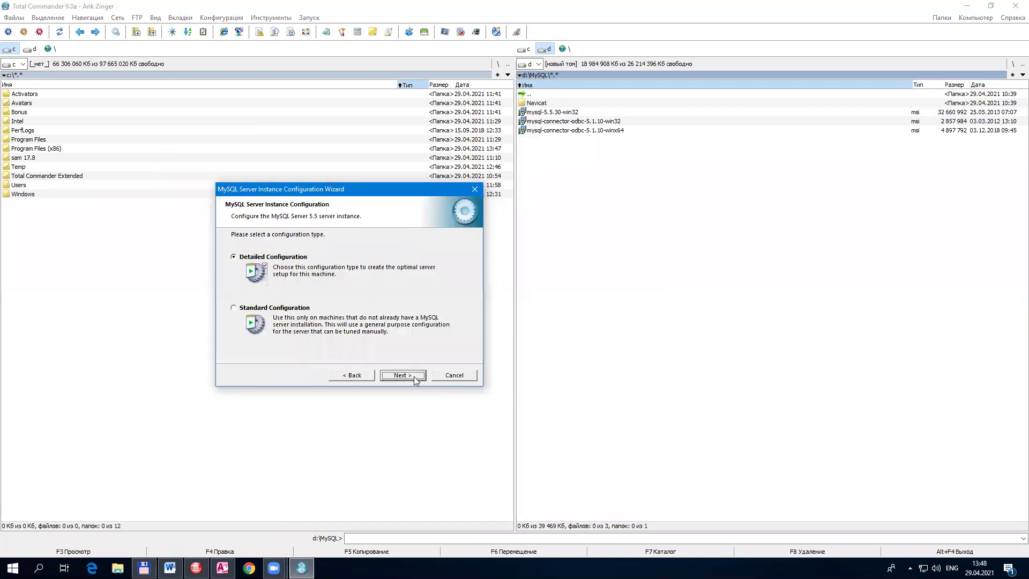
click(414, 376)
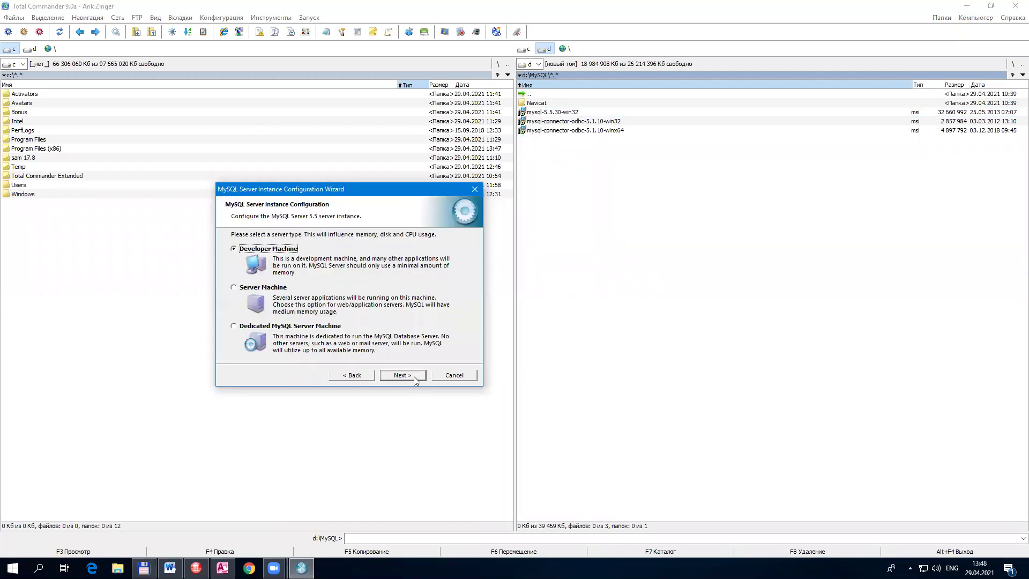
click(414, 376)
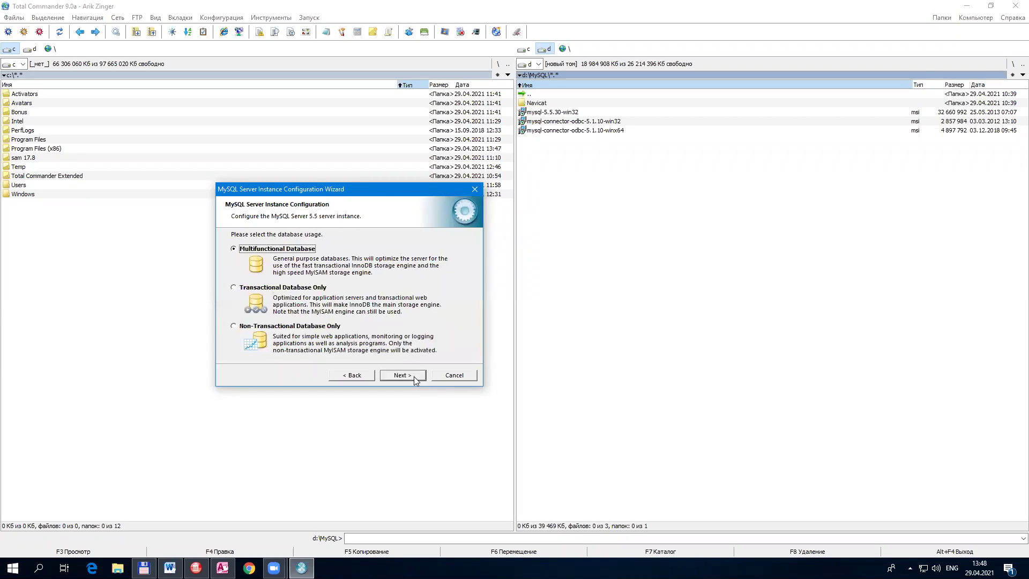
click(414, 377)
click(413, 376)
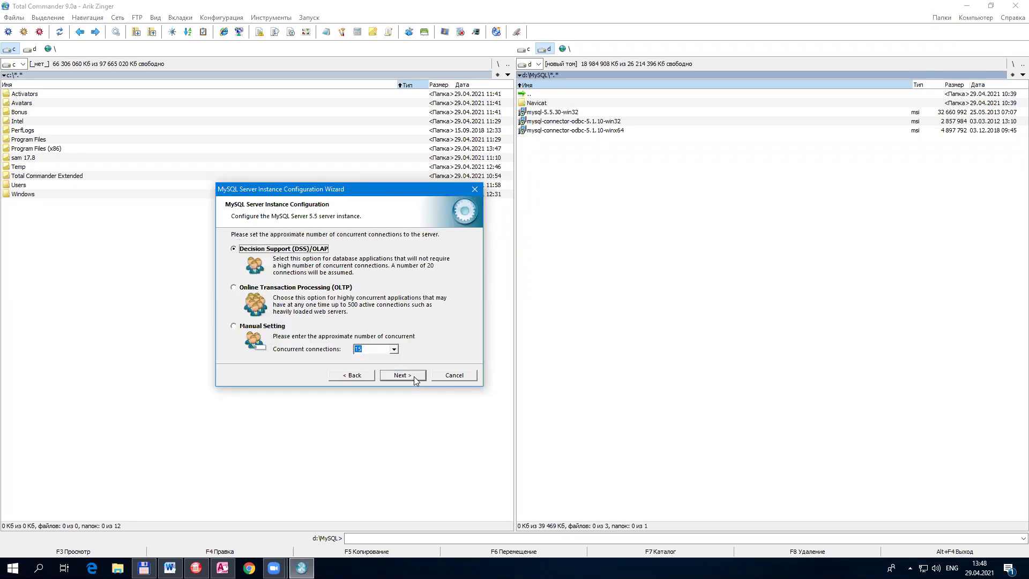
click(414, 376)
click(414, 376)
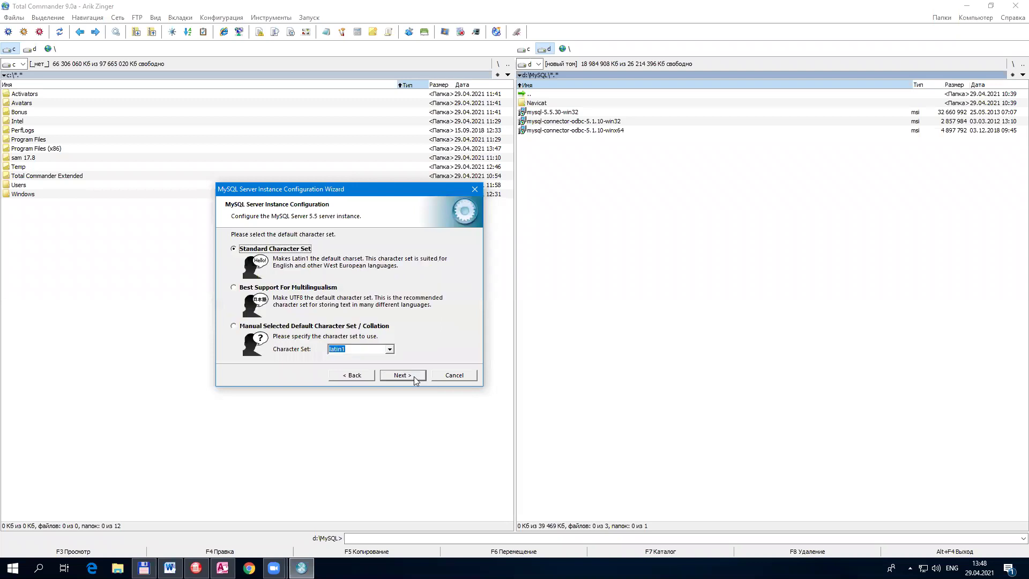
click(414, 376)
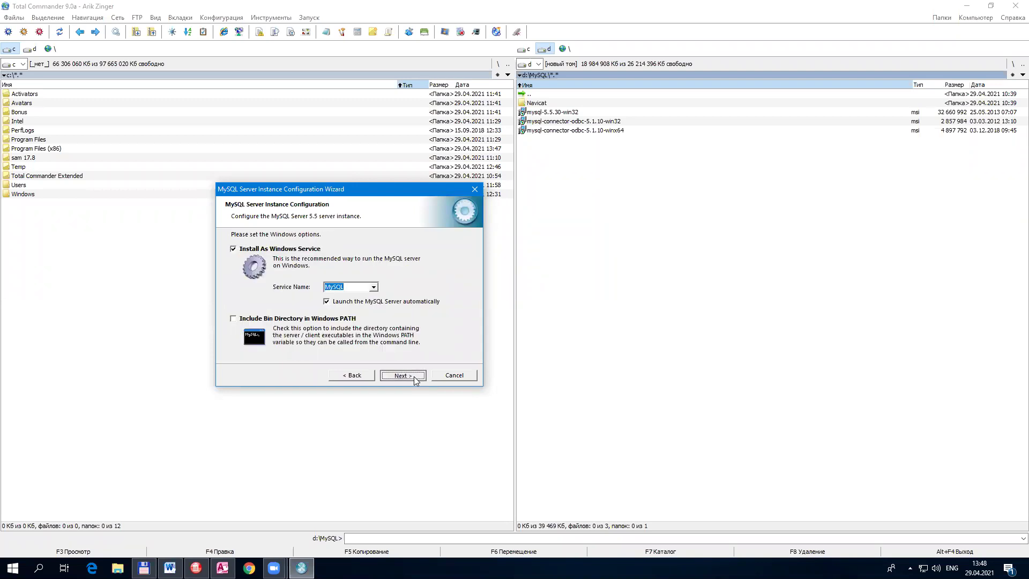
click(414, 376)
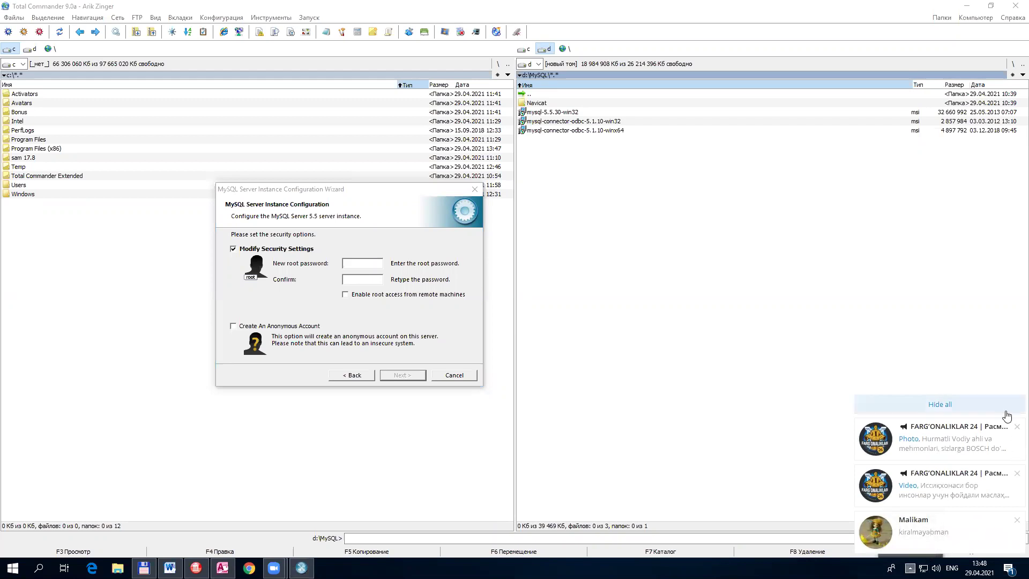
Step: Quit Telegram from the system tray
click(910, 568)
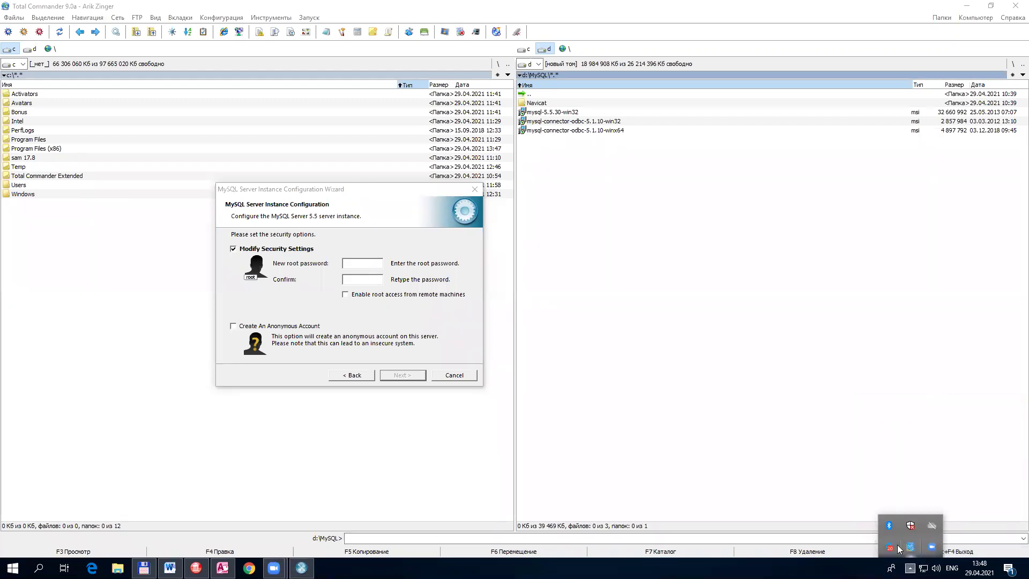
right_click(889, 546)
click(919, 533)
Step: Enter and confirm the new root password, then continue to the Ready to execute page
click(358, 264)
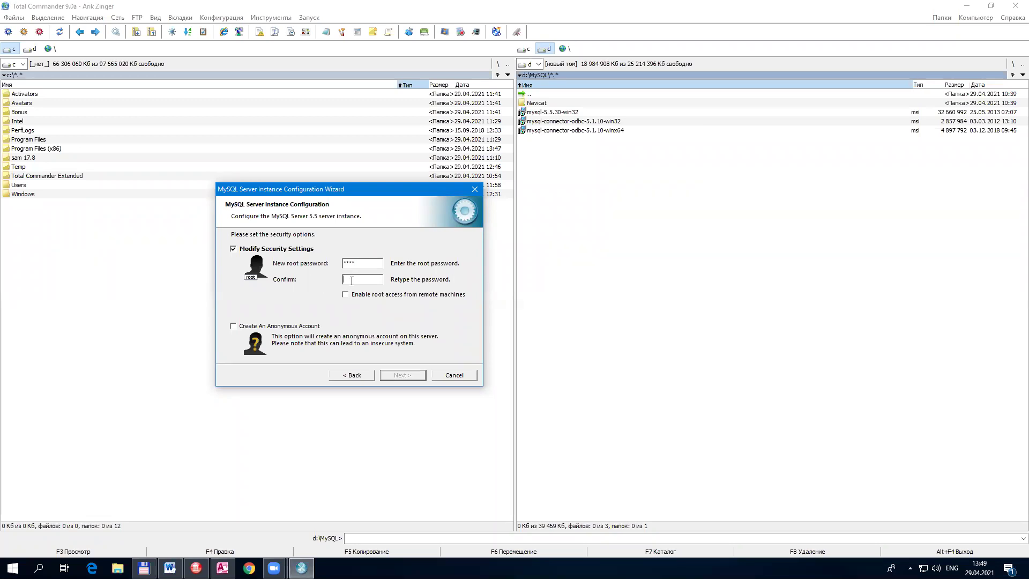
text(t)
drag(360, 264, 343, 279)
double_click(363, 263)
click(368, 283)
double_click(362, 263)
double_click(370, 279)
click(404, 375)
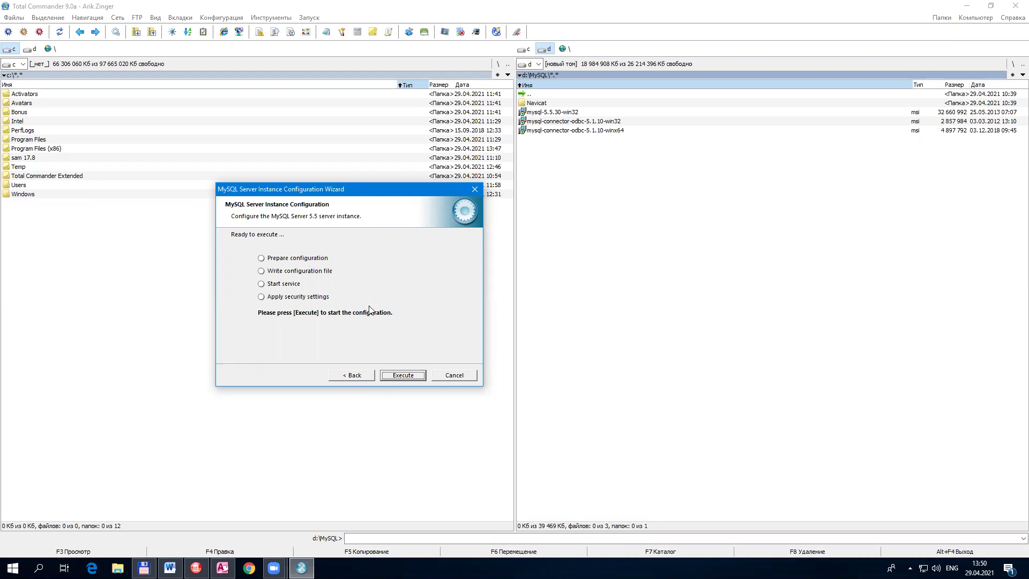
Step: Execute the four configuration steps to install, start and secure the MySQL service, then finish
click(405, 376)
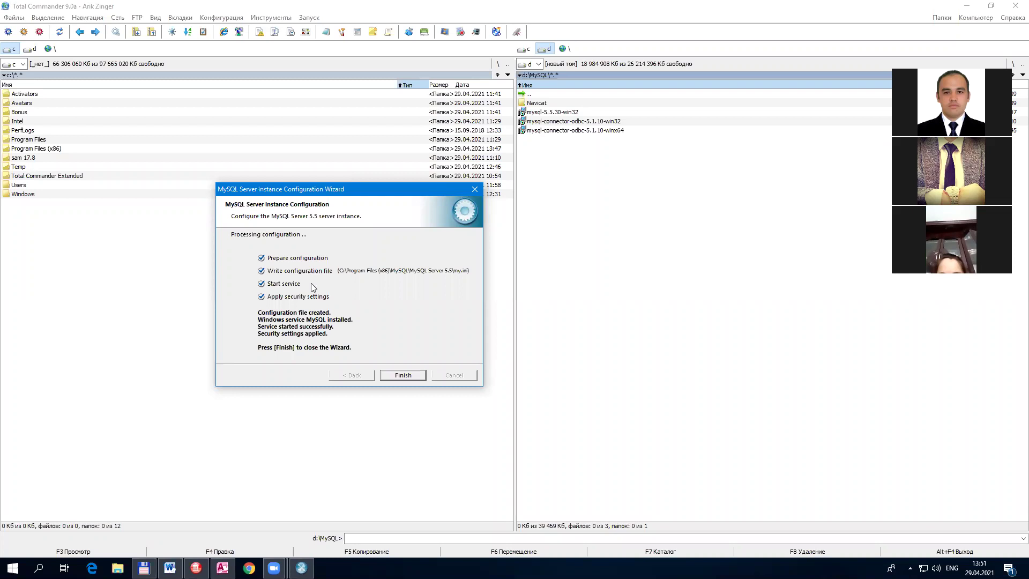
click(403, 375)
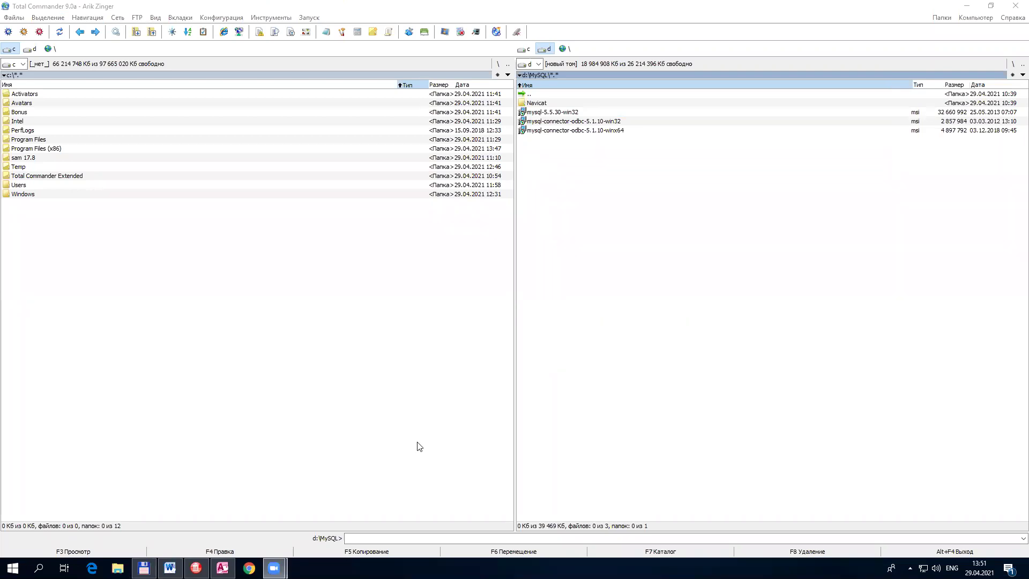
Step: Open the Windows Start menu
click(13, 569)
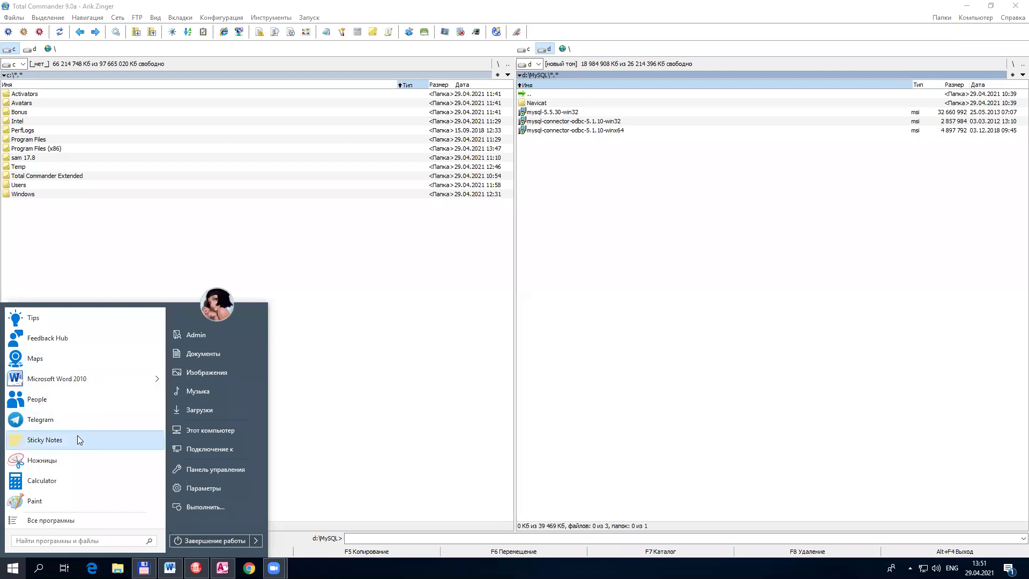
Step: Launch MySQL 5.5 Command Line Client from All programs > MySQL > MySQL Server 5.5, log in, then close it
click(87, 518)
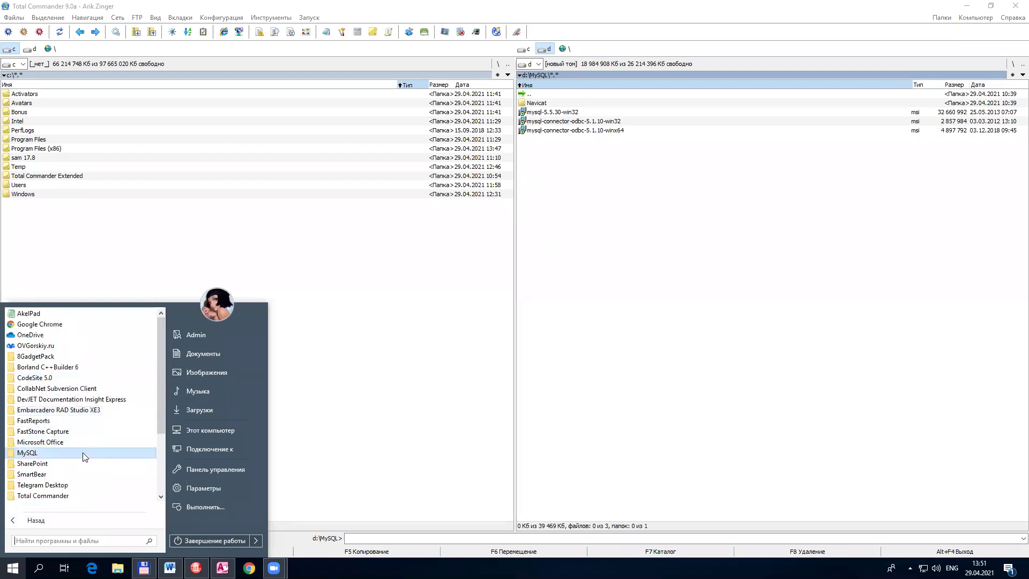
click(28, 453)
click(51, 463)
click(59, 475)
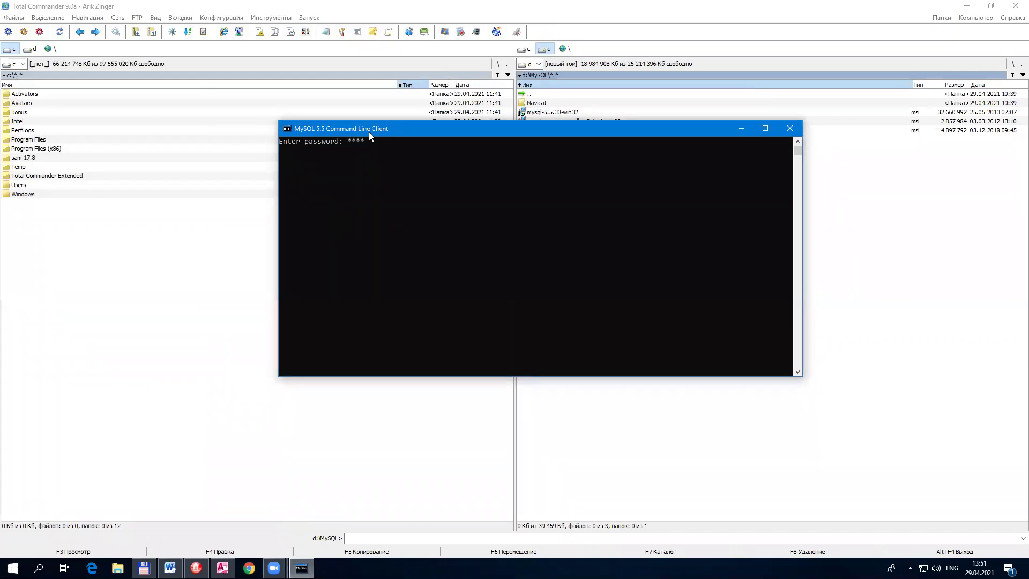
key(Return)
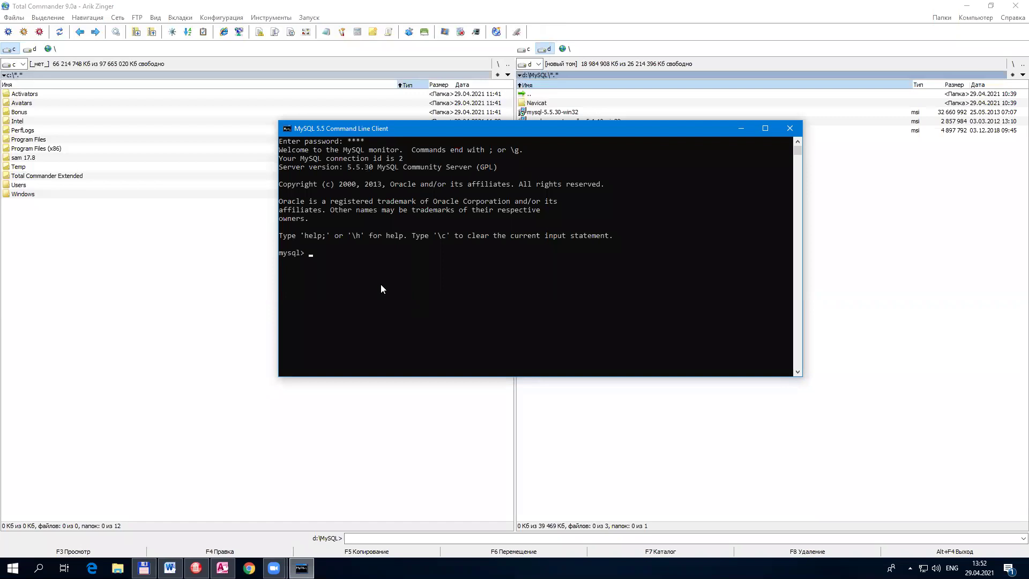
click(790, 129)
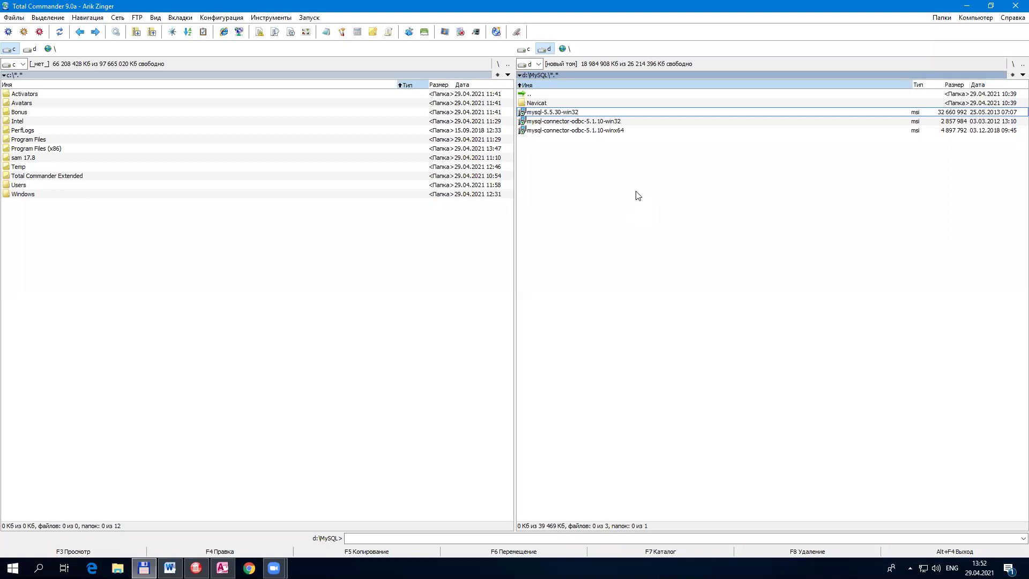
Step: Run navicat100_premium_en.exe from the d:\MySQL\Navicat folder
key(Up)
key(Return)
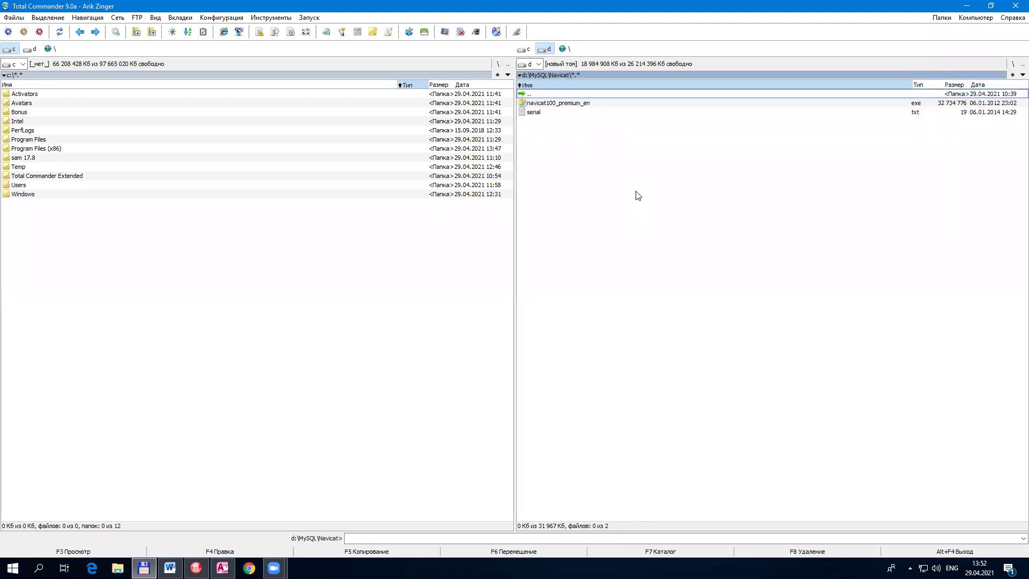
key(Down)
key(Return)
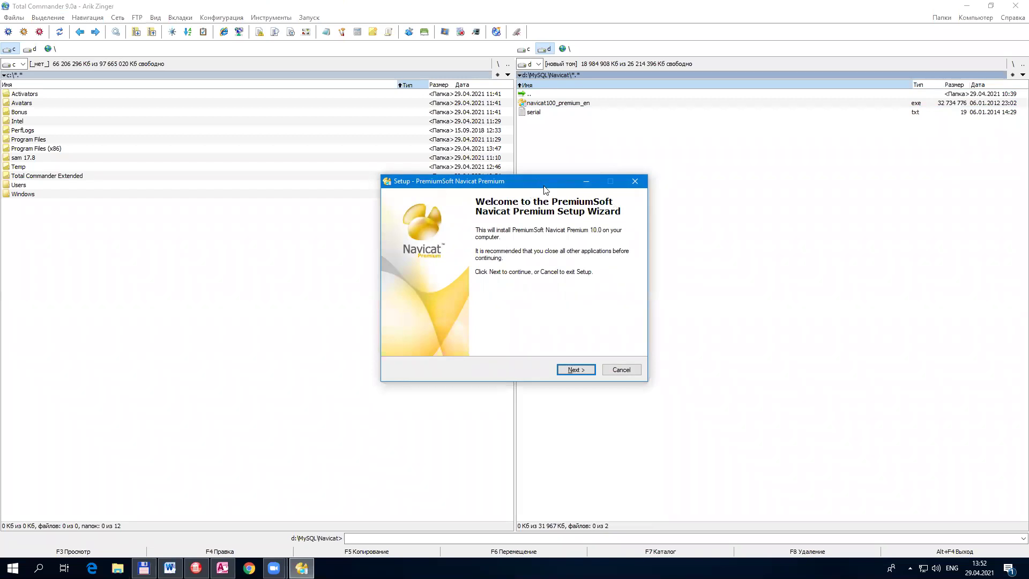
drag(544, 187, 603, 238)
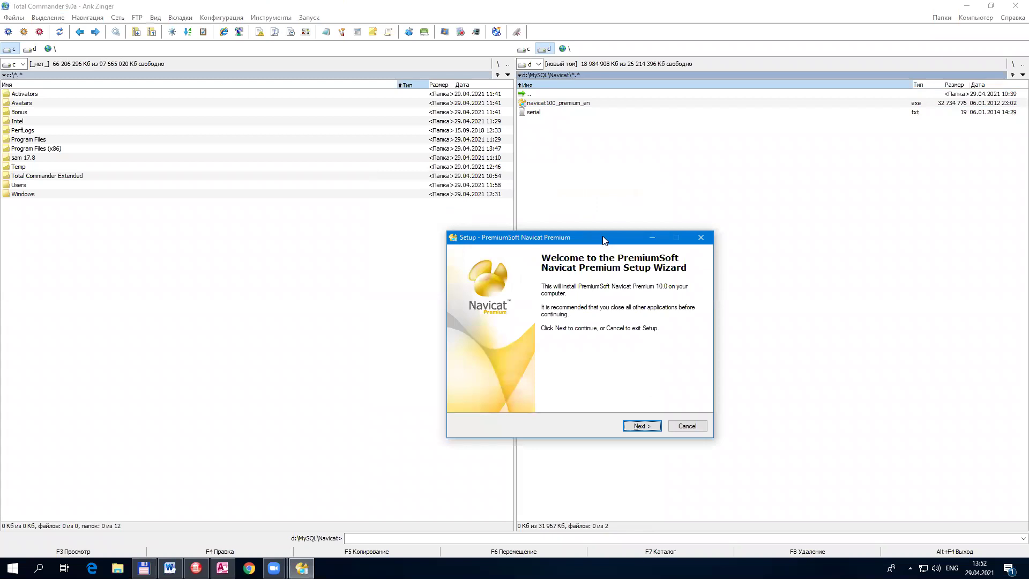
Step: Accept the licence and install Navicat Premium 10.0 with default location, shortcuts and tasks
click(640, 426)
click(525, 393)
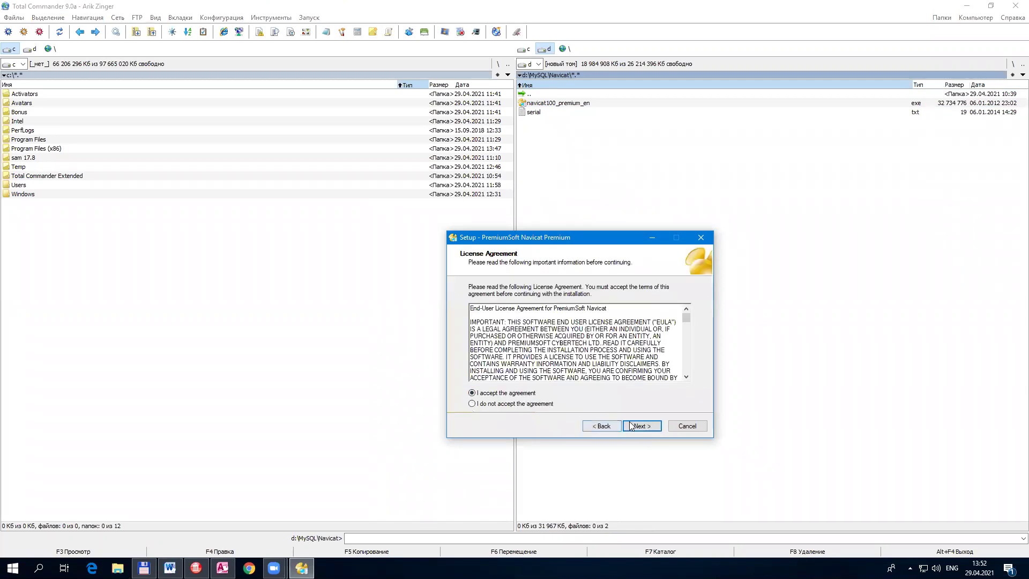
click(635, 427)
click(641, 427)
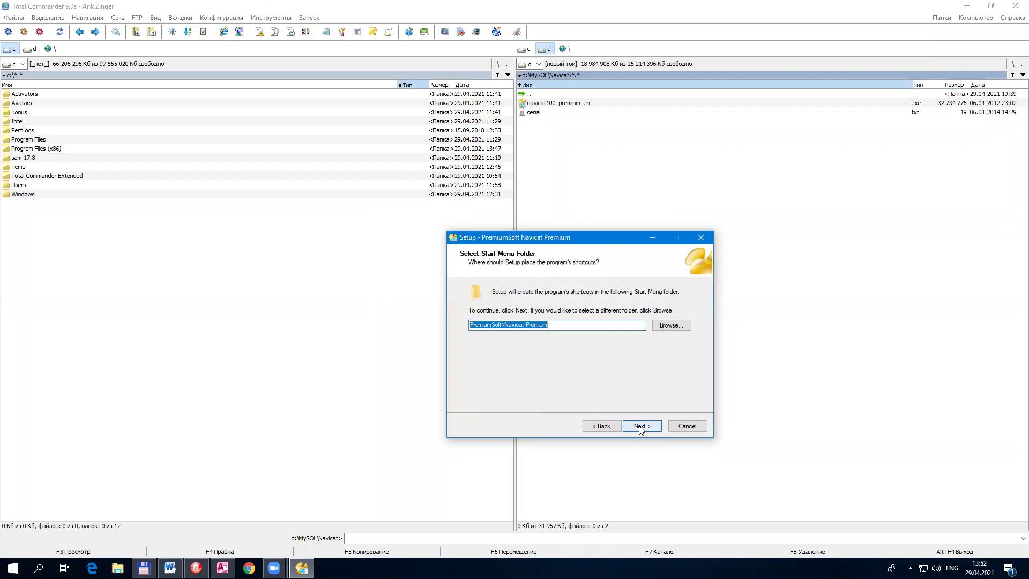
click(639, 426)
click(640, 426)
click(640, 426)
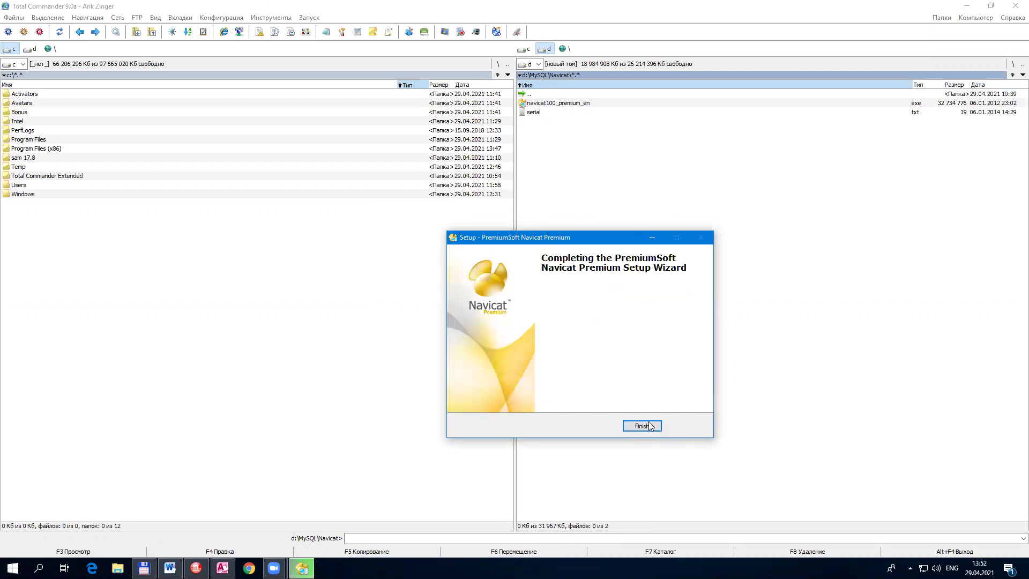
click(643, 425)
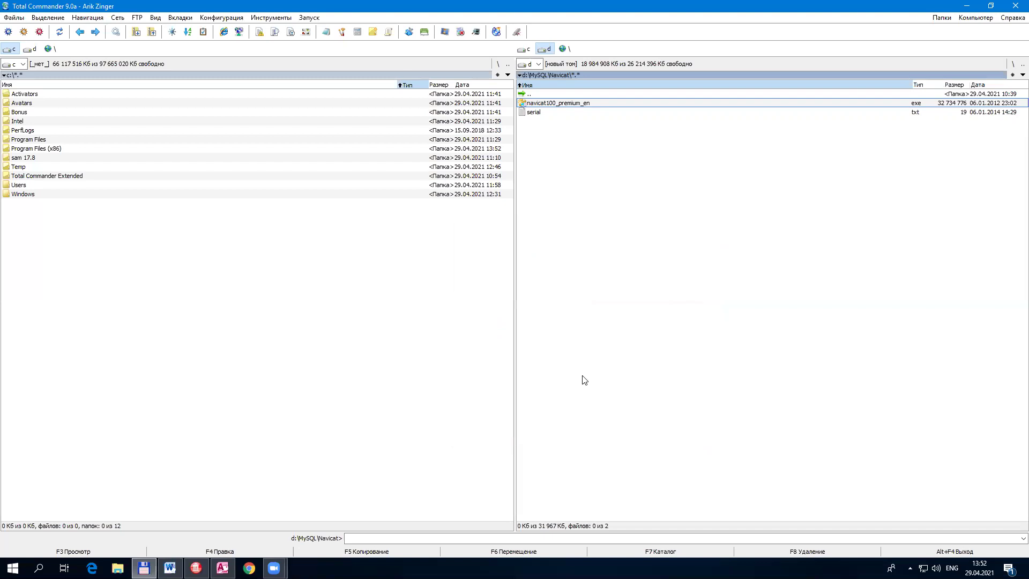
Step: Launch Navicat Premium from the desktop and reposition its shortcut and registration prompt
key(super+d)
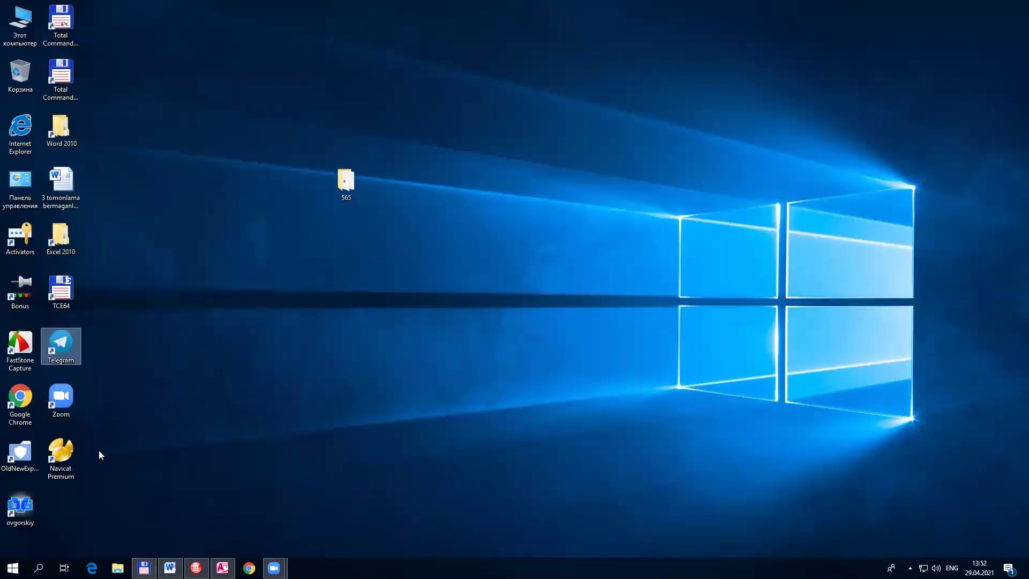
double_click(61, 453)
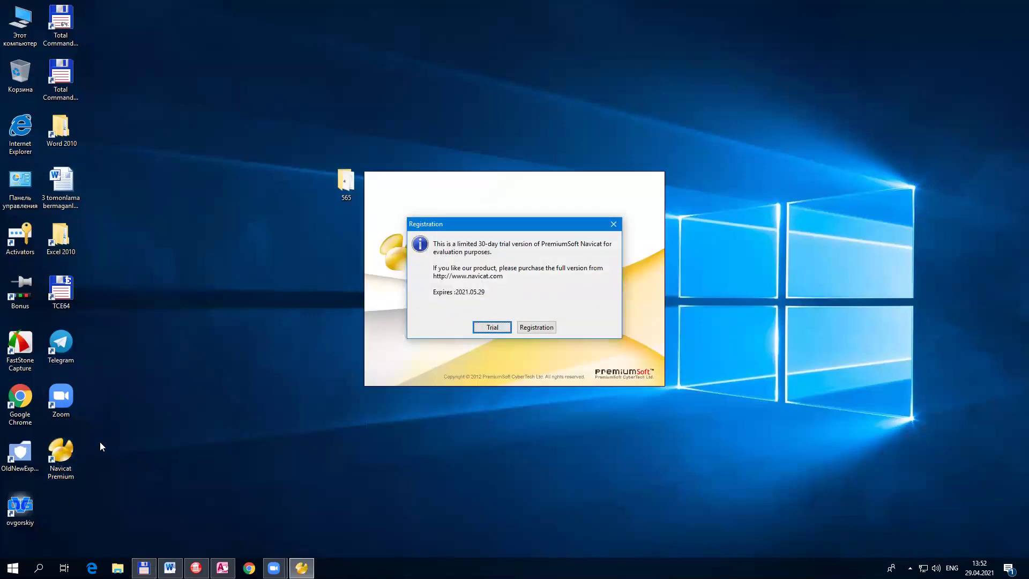
click(55, 459)
drag(55, 456, 187, 298)
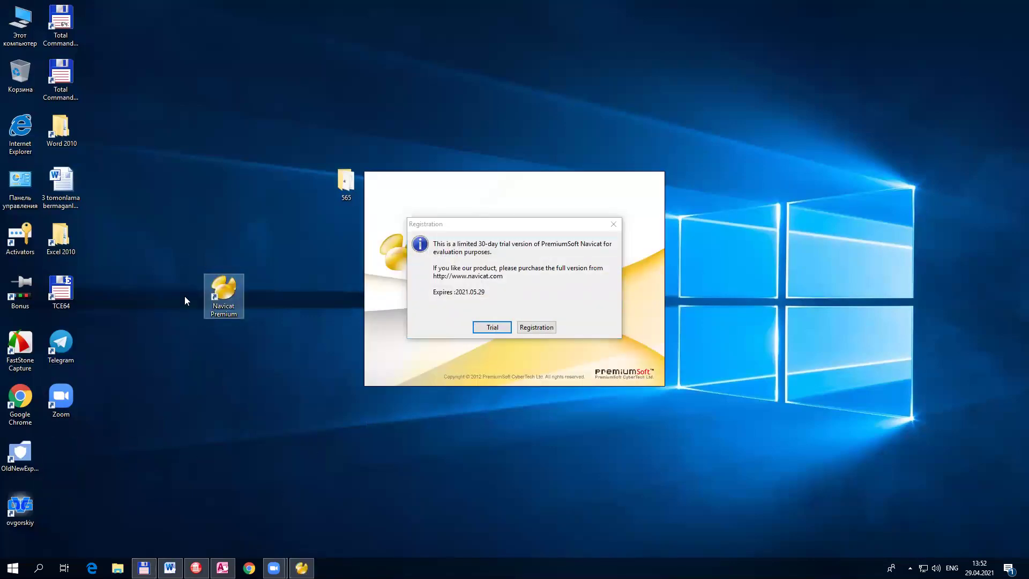
click(481, 225)
drag(483, 224, 496, 220)
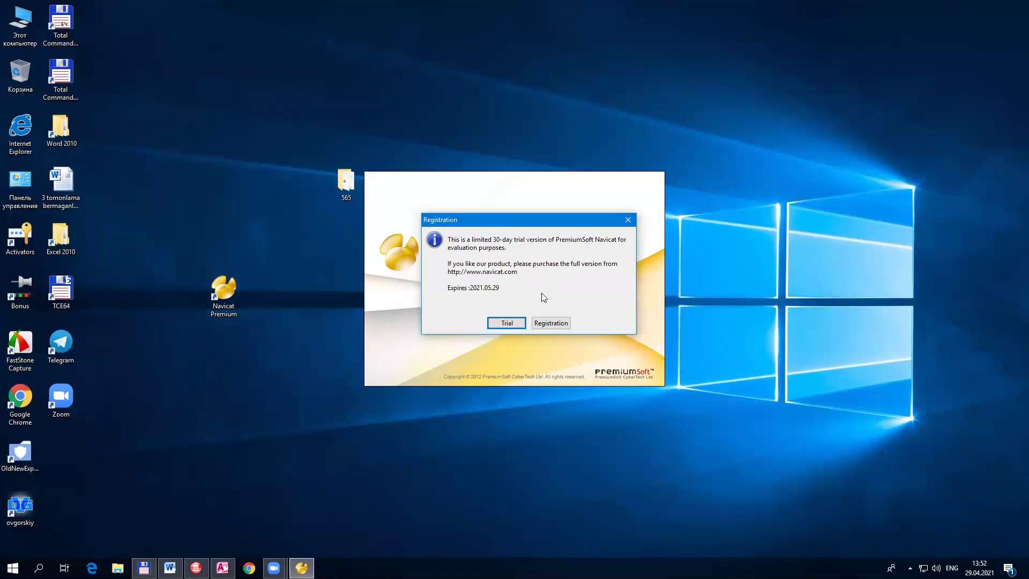
Step: Copy the licence key from serial.txt and paste it in to register Navicat
click(144, 568)
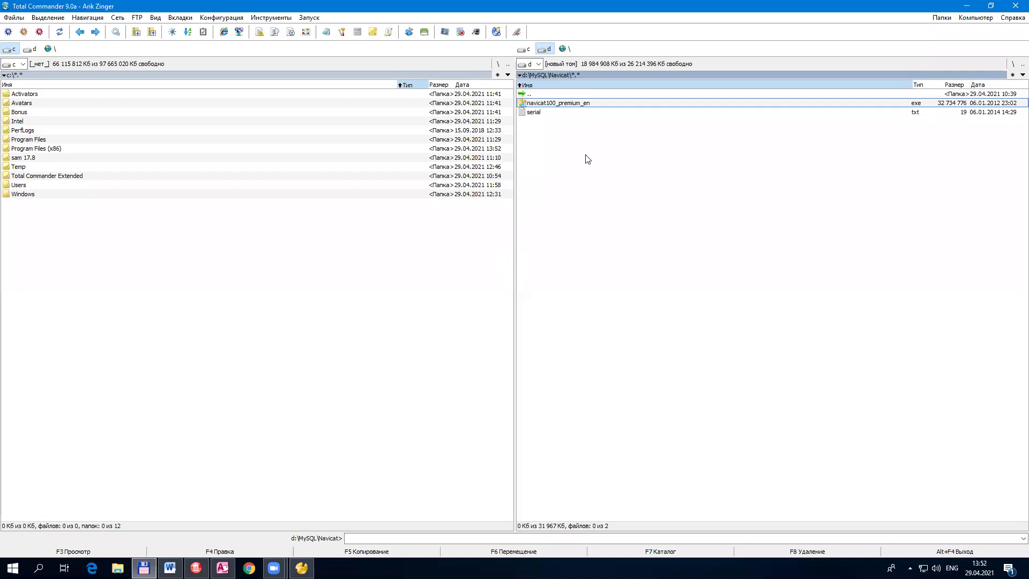
double_click(552, 113)
click(178, 142)
key(ctrl+a)
key(ctrl+c)
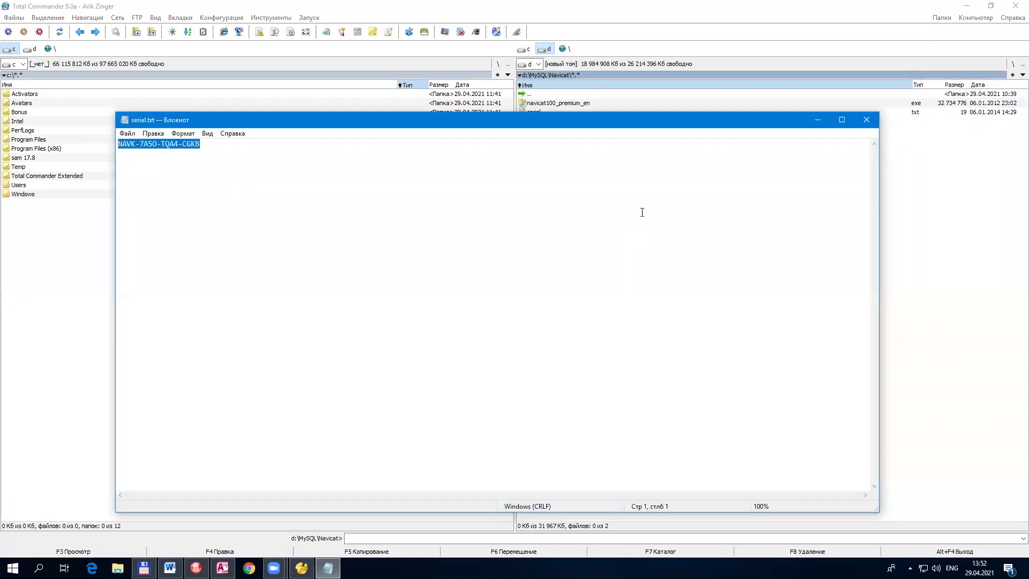
click(863, 121)
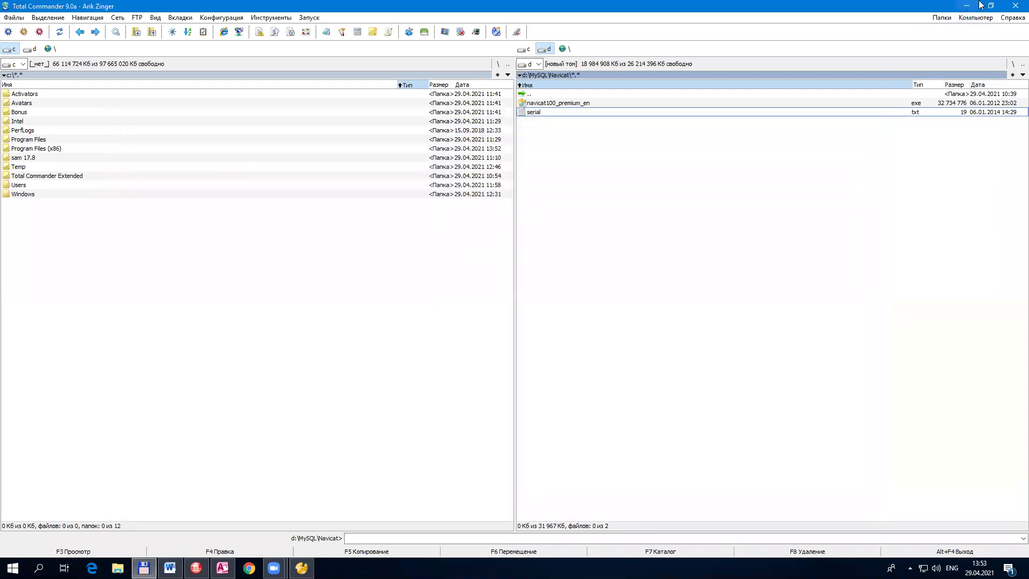
click(967, 5)
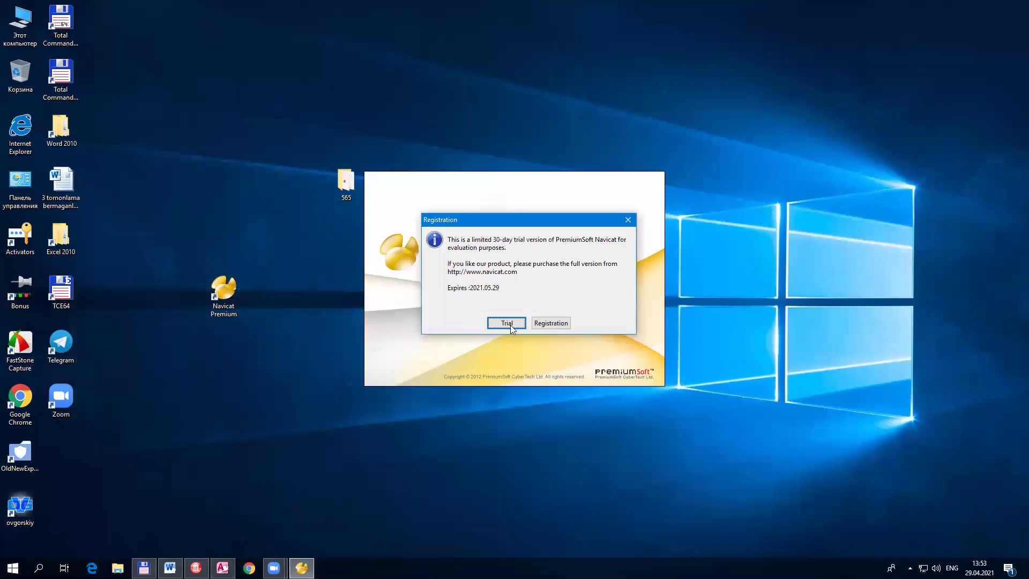
click(548, 323)
key(ctrl+v)
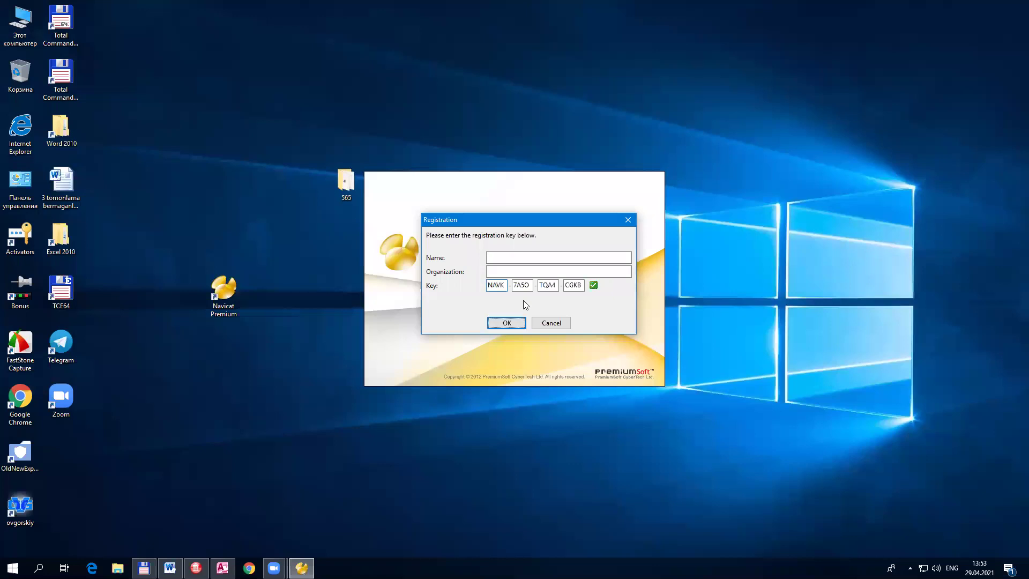
click(499, 325)
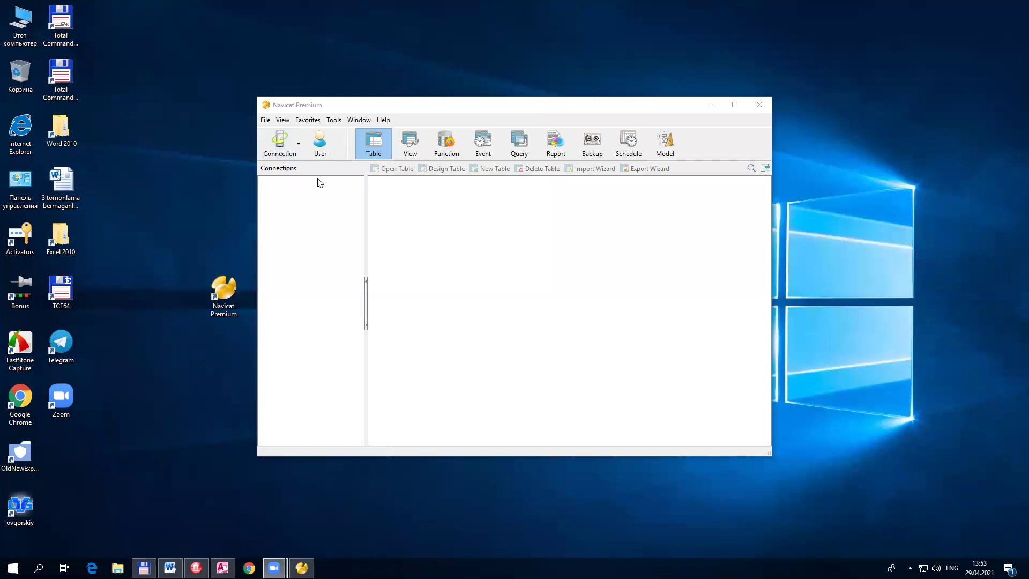
Step: Choose MySQL from the Connection dropdown to open a MySQL New Connection dialog
click(400, 111)
drag(400, 111, 396, 101)
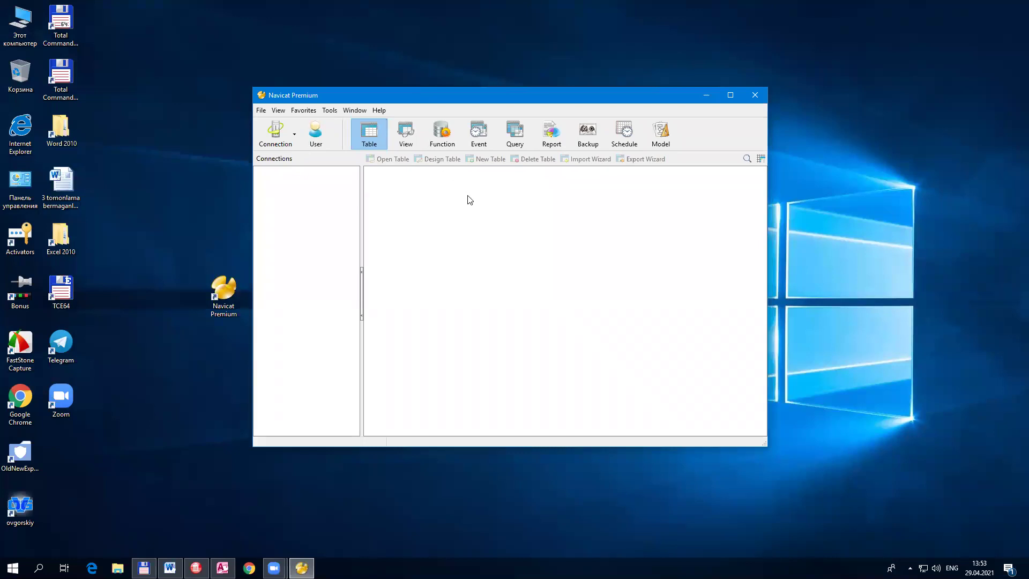
click(293, 136)
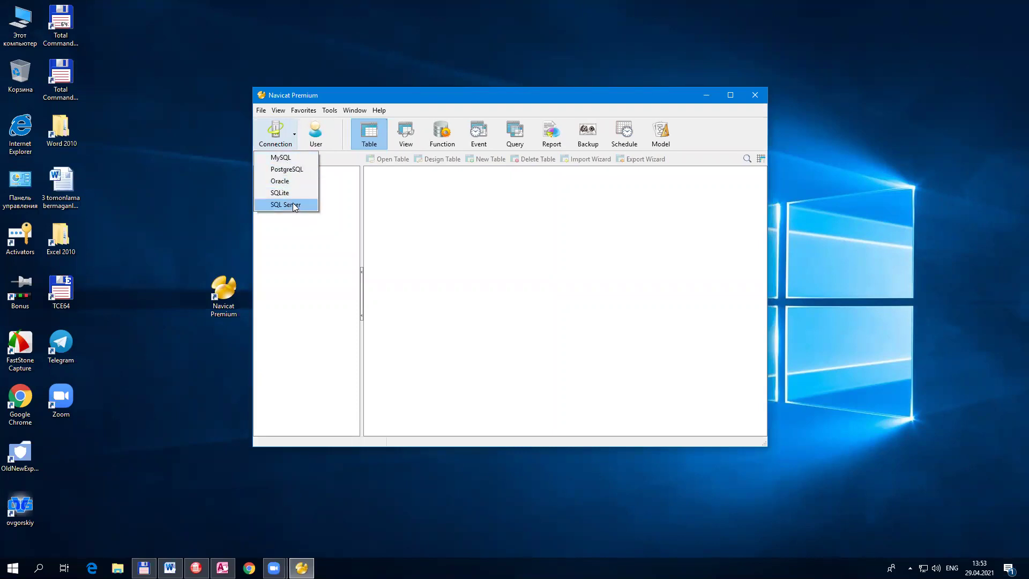
click(292, 160)
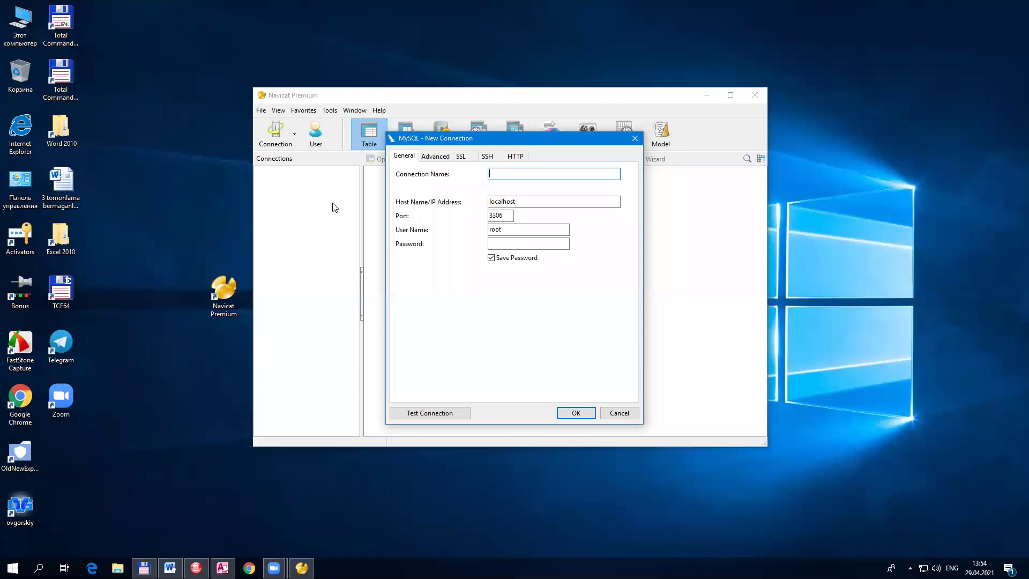
Step: Name the connection connoct203353, keeping host localhost and port 3306
text(connoct203353)
key(ctrl+a)
double_click(502, 202)
click(534, 204)
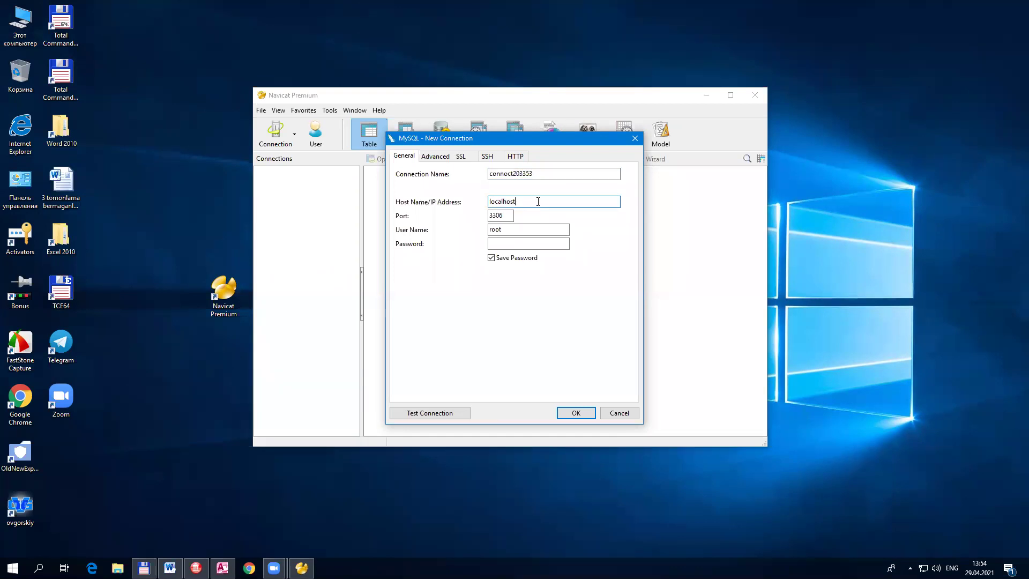
drag(538, 202, 481, 205)
click(517, 202)
click(507, 216)
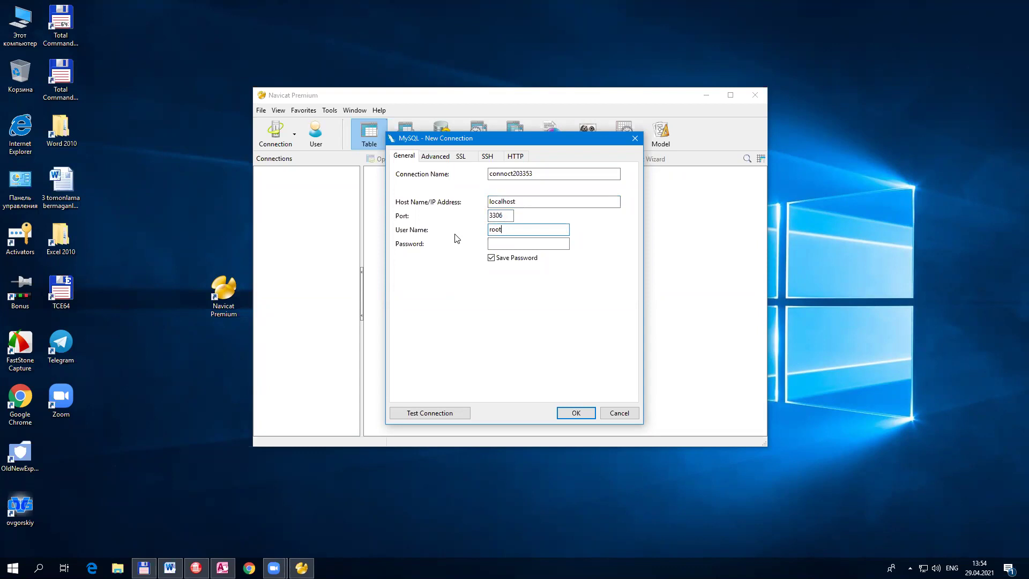
Step: Enter the root user's password and test the connection successfully
click(525, 246)
text(root)
click(462, 417)
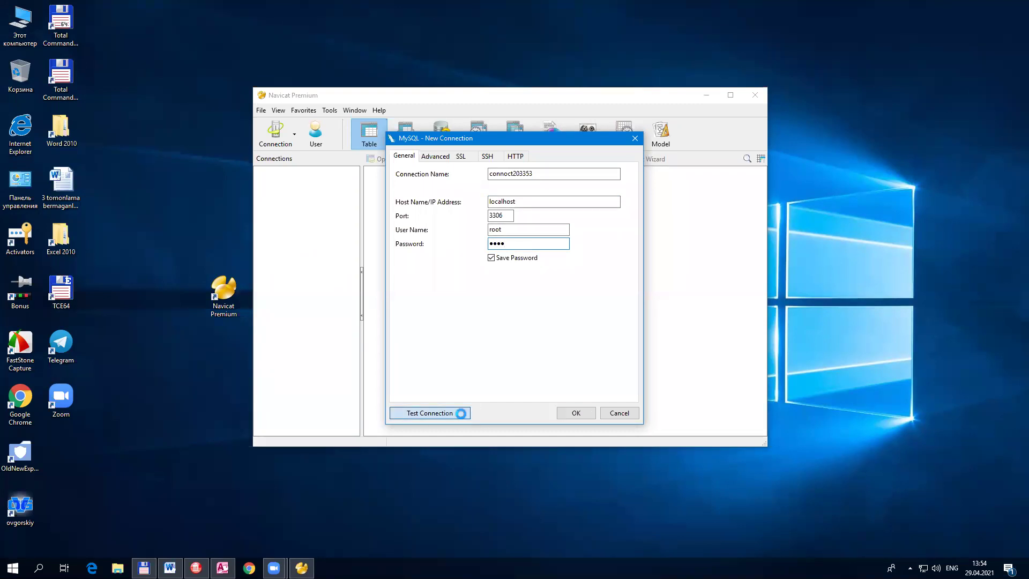
click(515, 296)
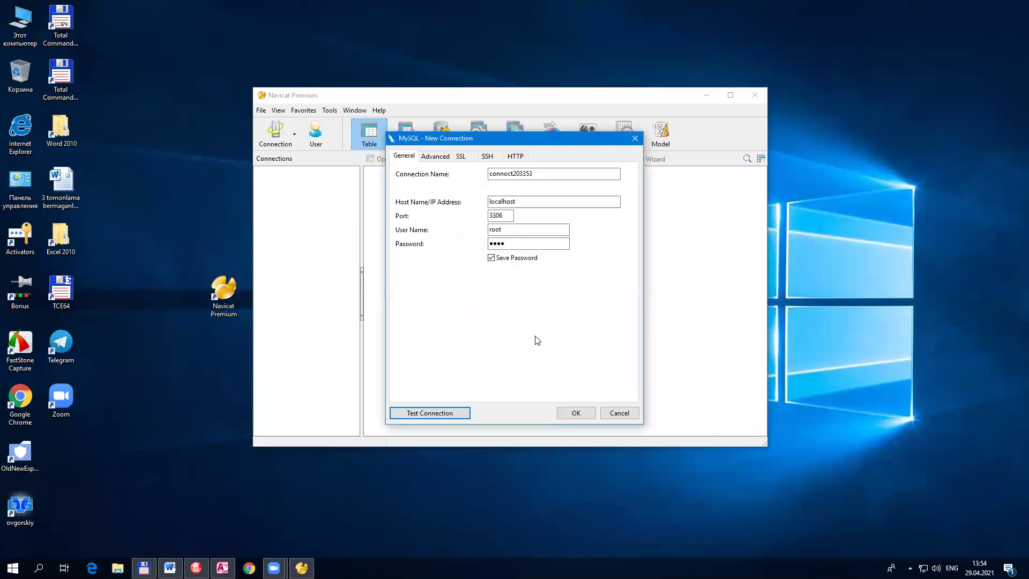
Step: Edit the password, retest past an access-denied error, and confirm a successful connection
click(518, 245)
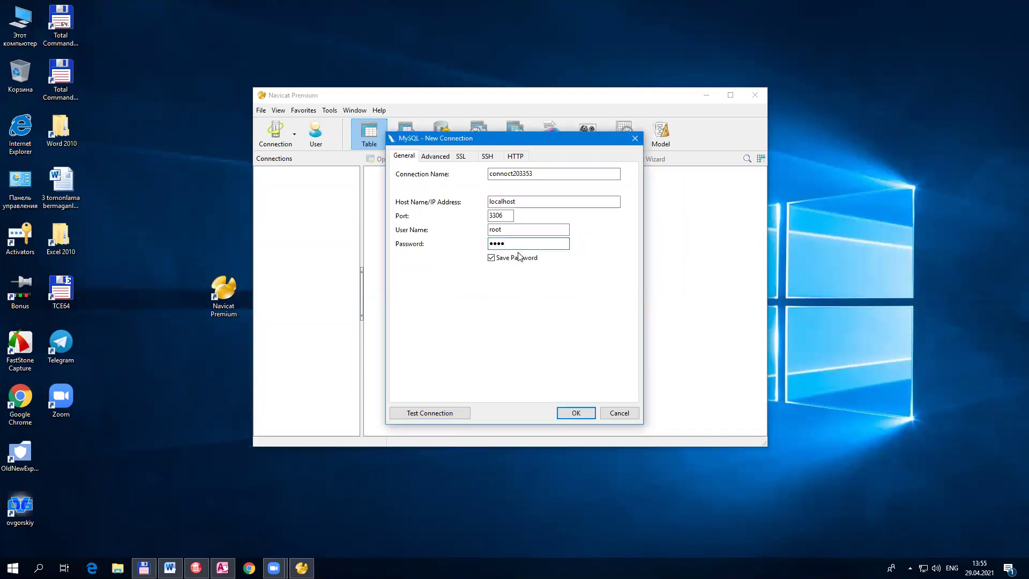
key(BackSpace)
click(460, 413)
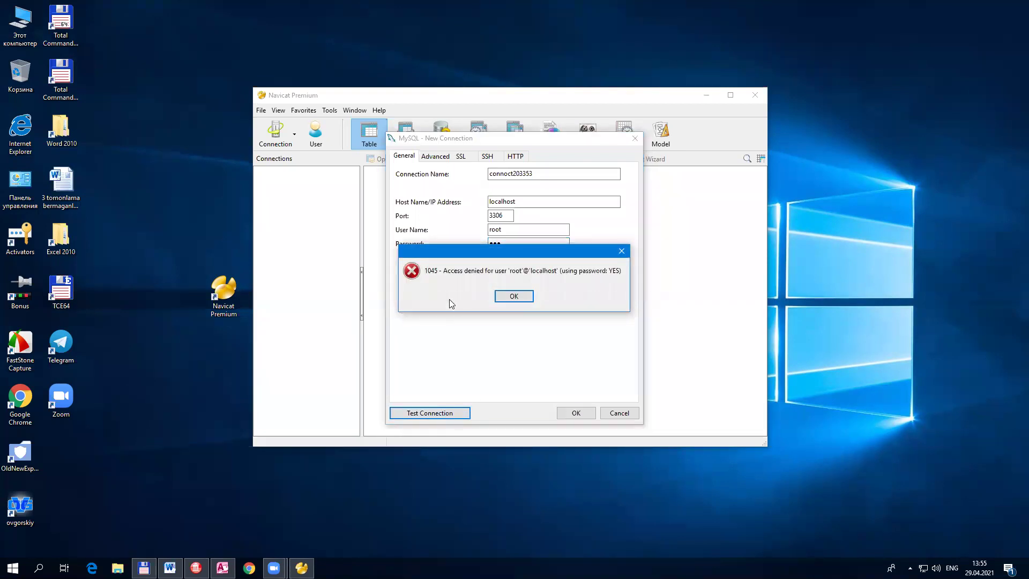
drag(472, 255, 501, 297)
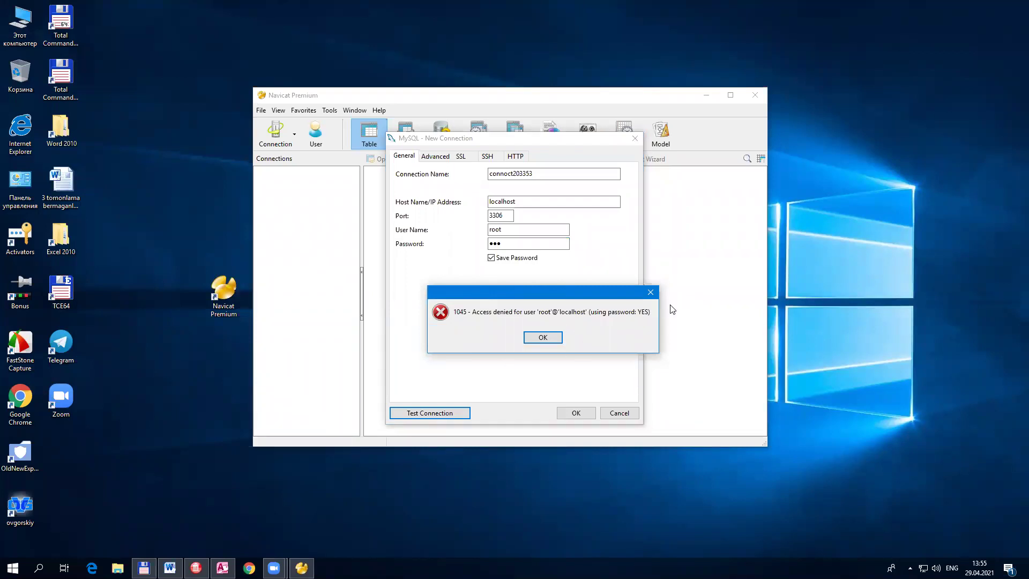
click(651, 292)
click(522, 248)
text(4)
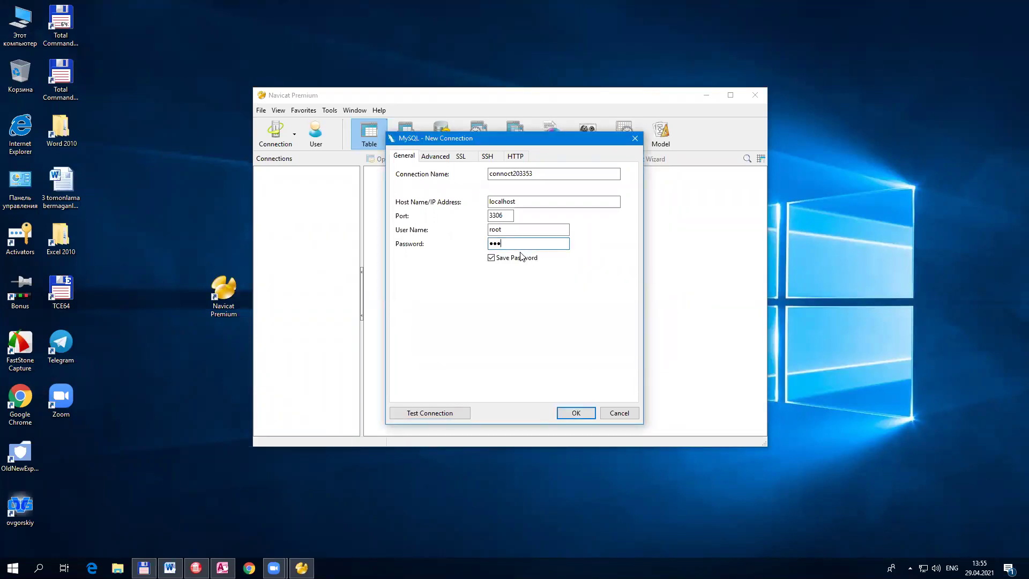
click(448, 407)
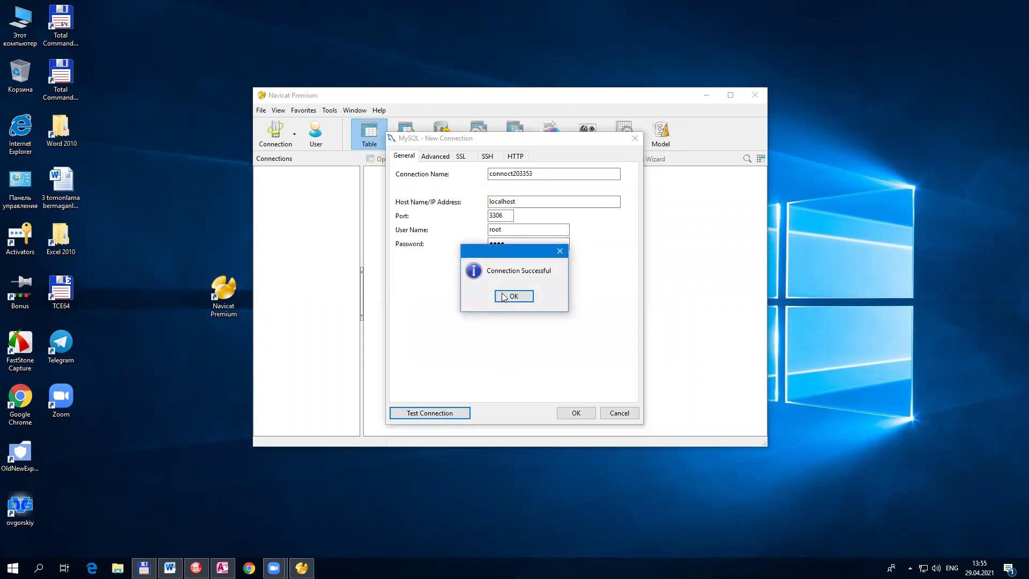
click(514, 295)
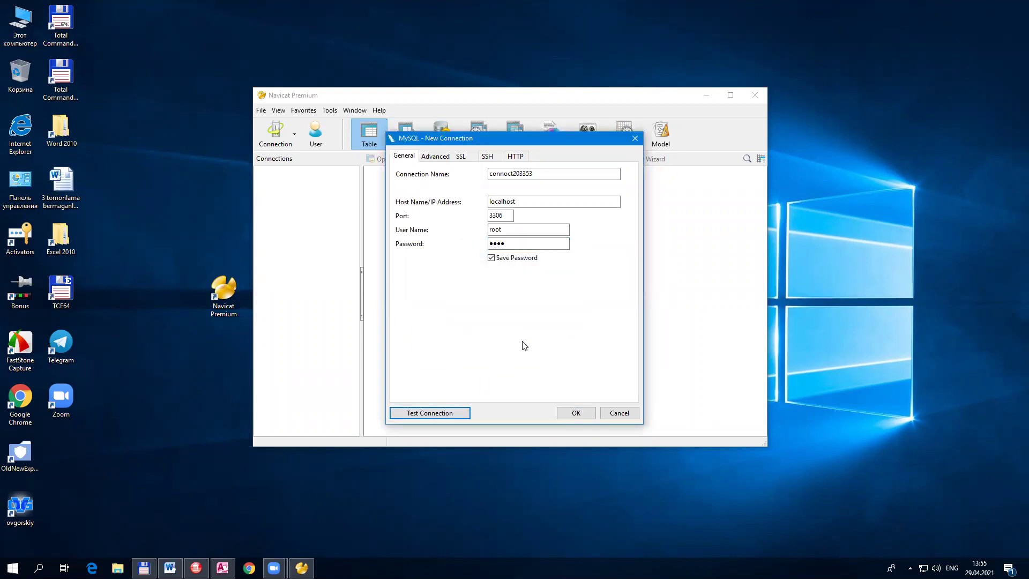
Step: Save the connection, open connoct203353, and select each of its four databases
click(574, 413)
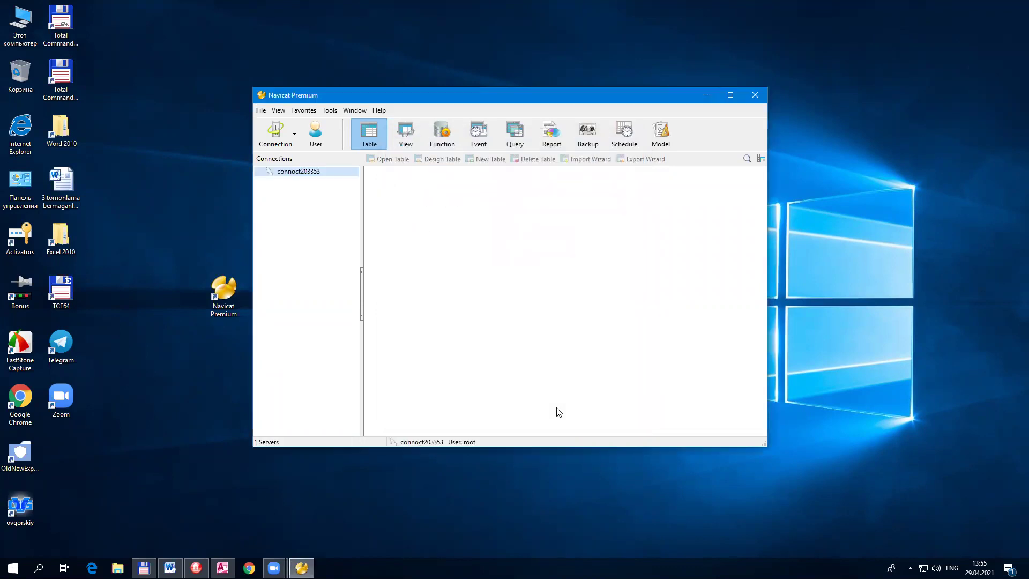
double_click(318, 174)
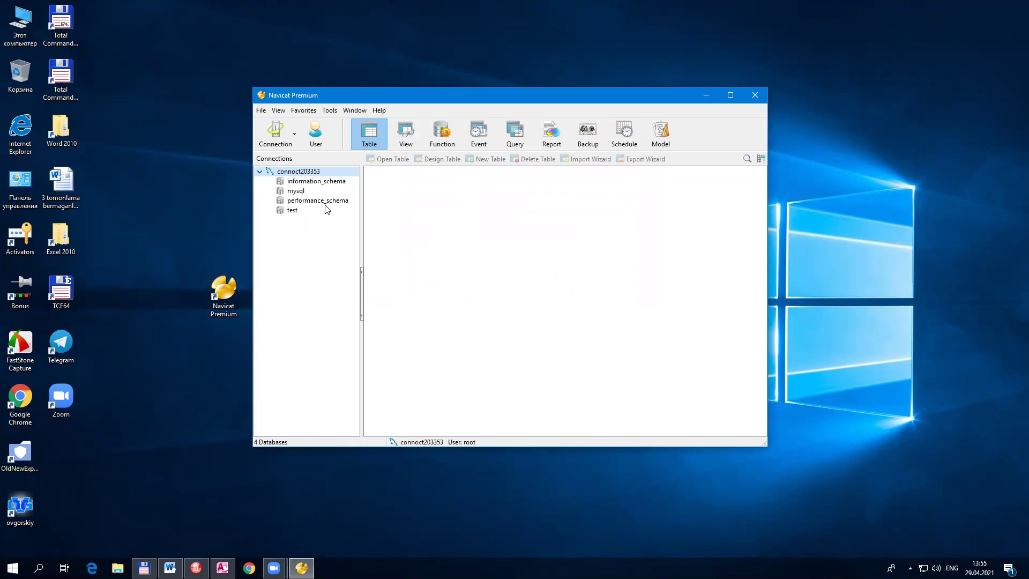
click(300, 184)
click(300, 191)
click(304, 202)
click(302, 210)
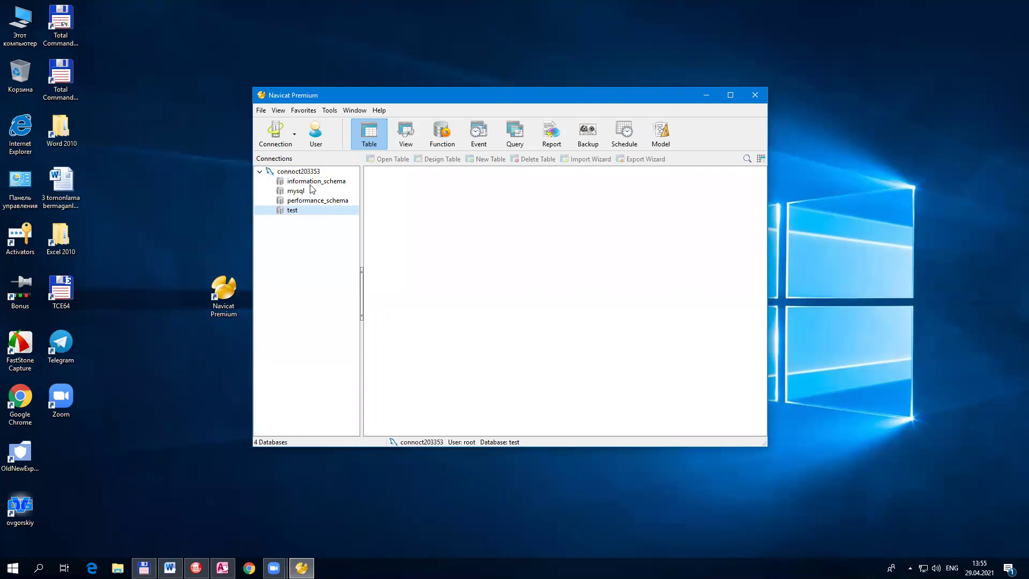
click(295, 183)
Step: Expand information_schema, mysql, performance_schema and test to view their tables, then collapse them
double_click(297, 184)
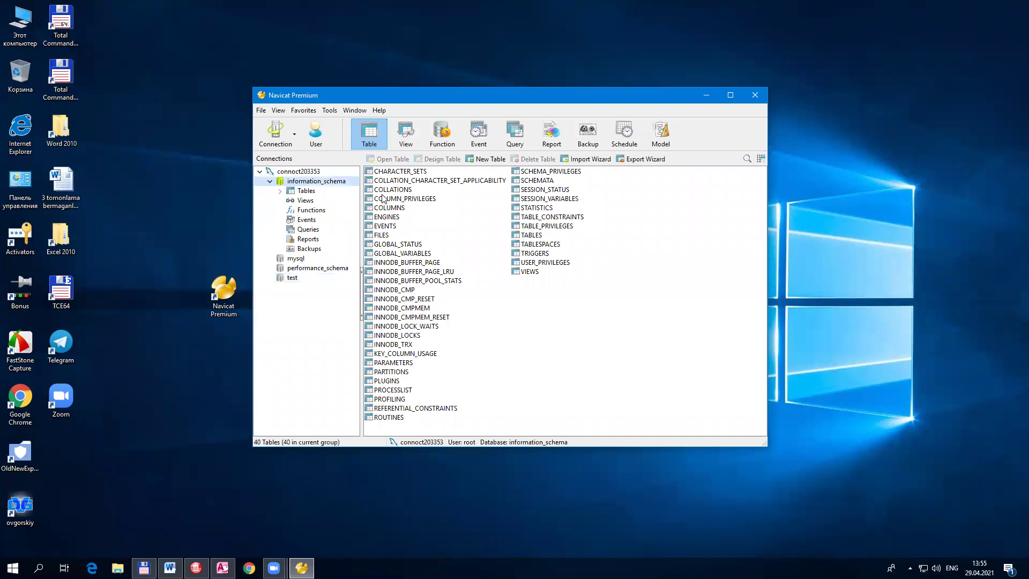
double_click(295, 259)
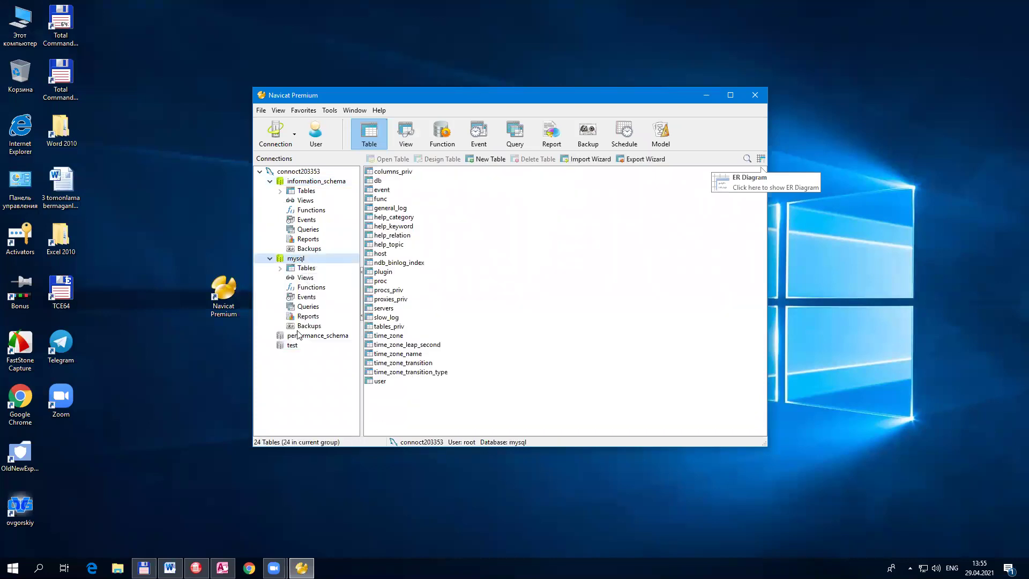
click(298, 336)
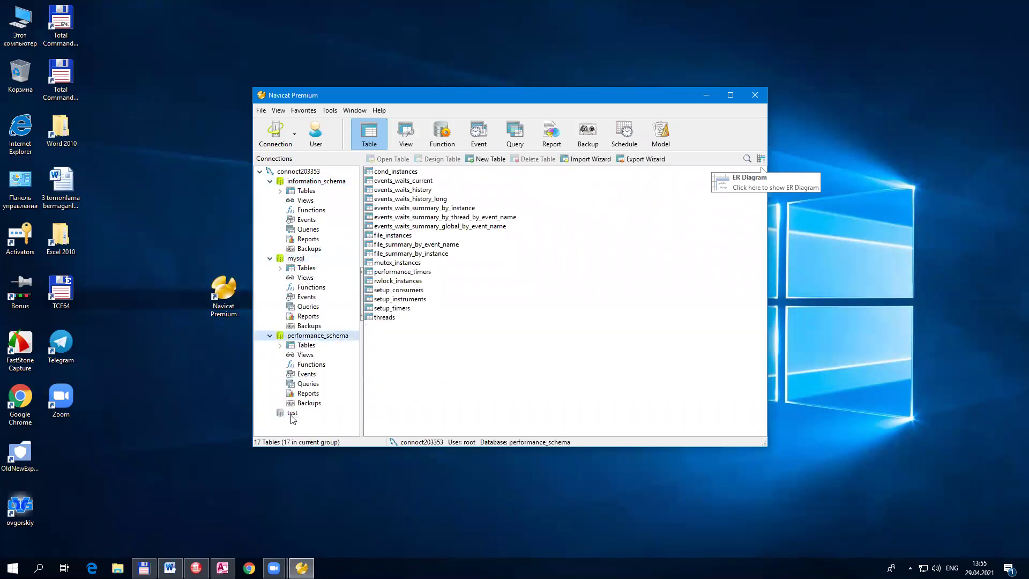
double_click(293, 412)
double_click(296, 202)
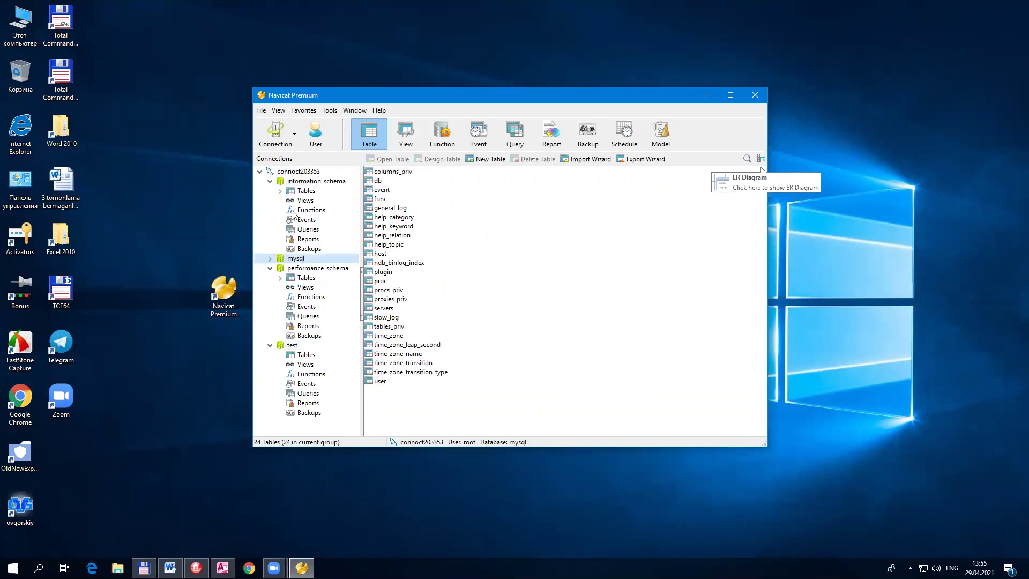
double_click(302, 269)
double_click(291, 279)
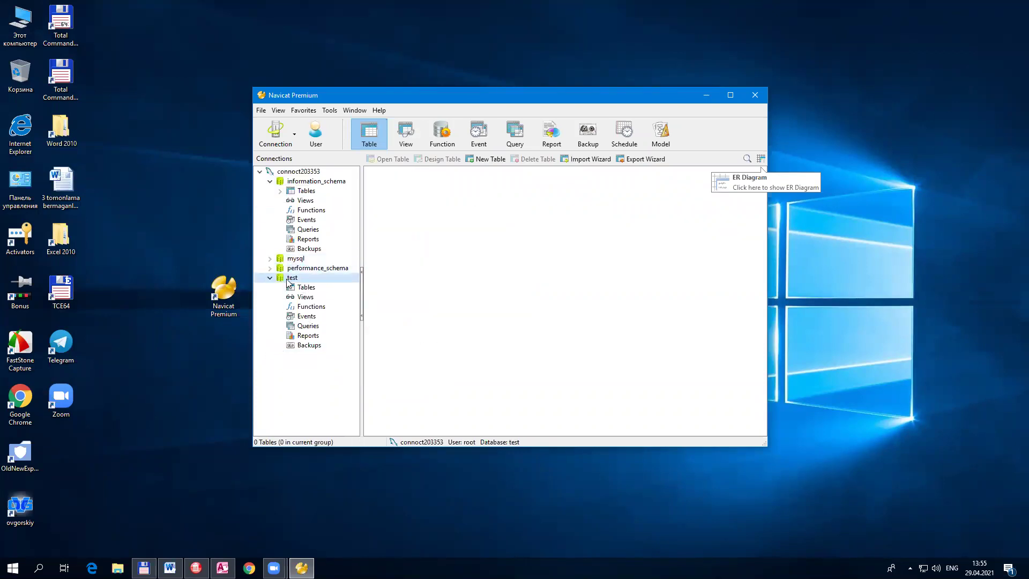
double_click(311, 181)
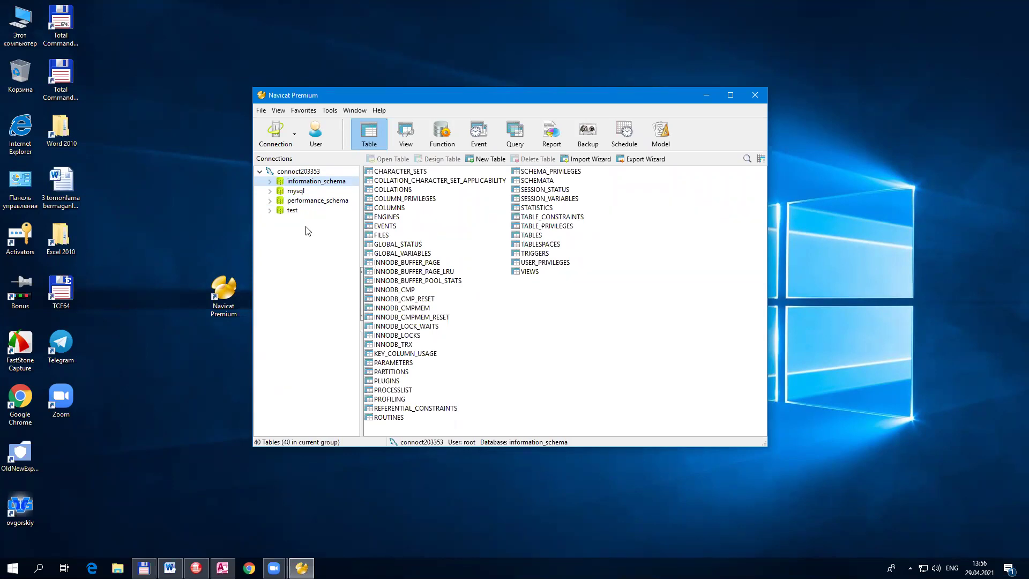
Step: Start a new database from the context menu and name it bases203353
right_click(301, 184)
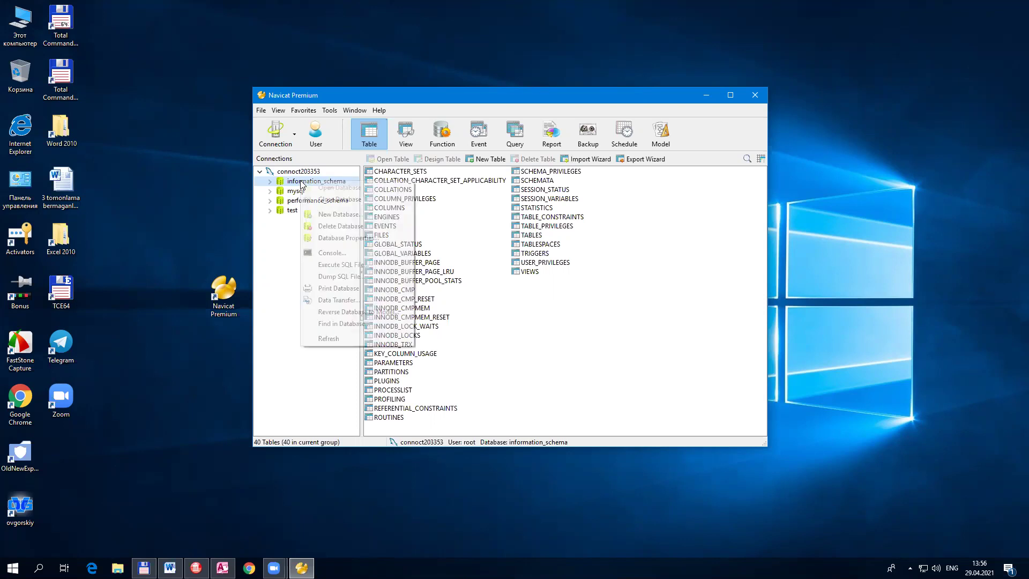
click(353, 221)
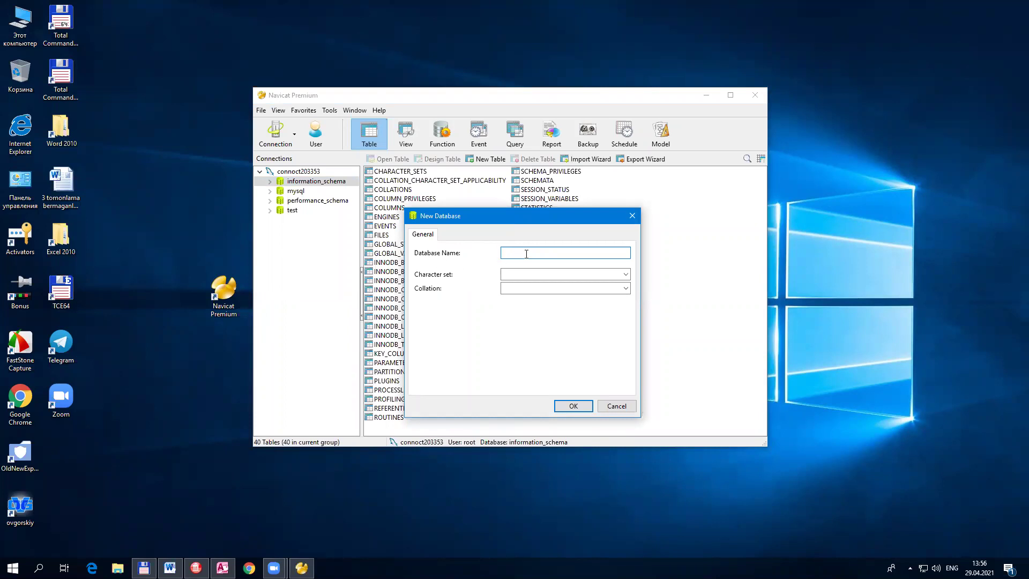
text(bases203353)
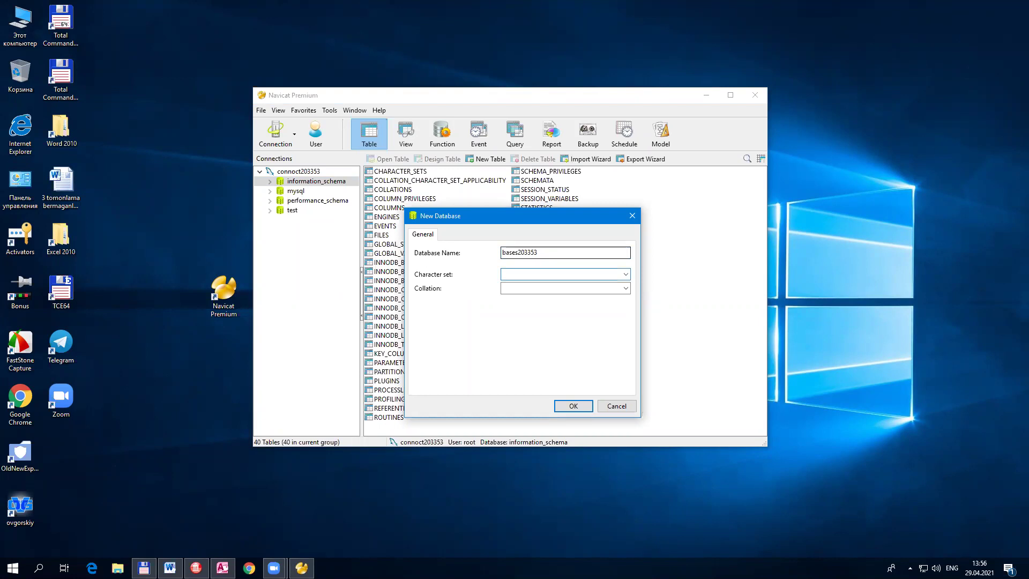
Step: Set character set utf8 -- UTF-8 Unicode and collation utf8_general_ci, then create the database
click(542, 278)
text(utf)
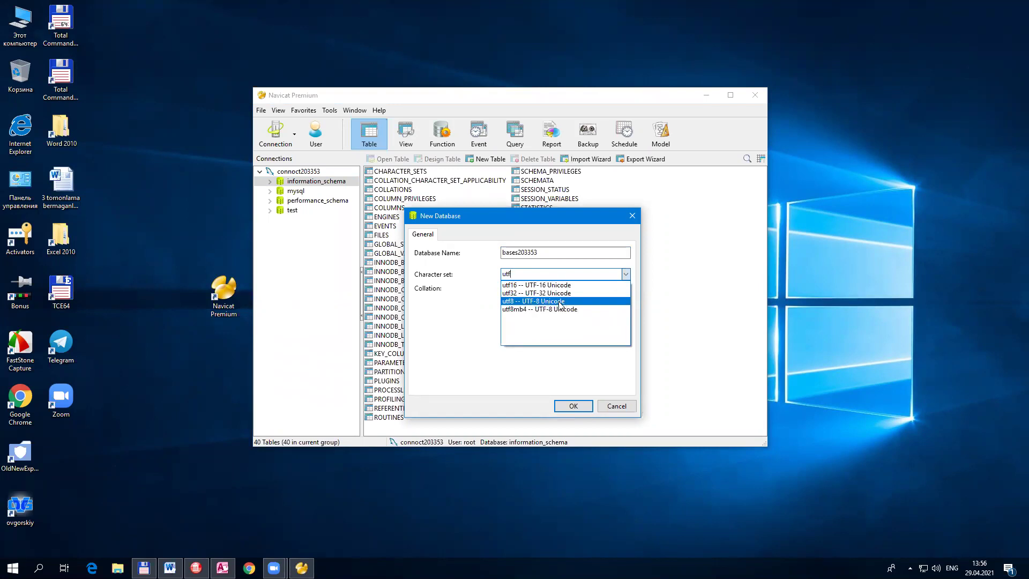
click(538, 301)
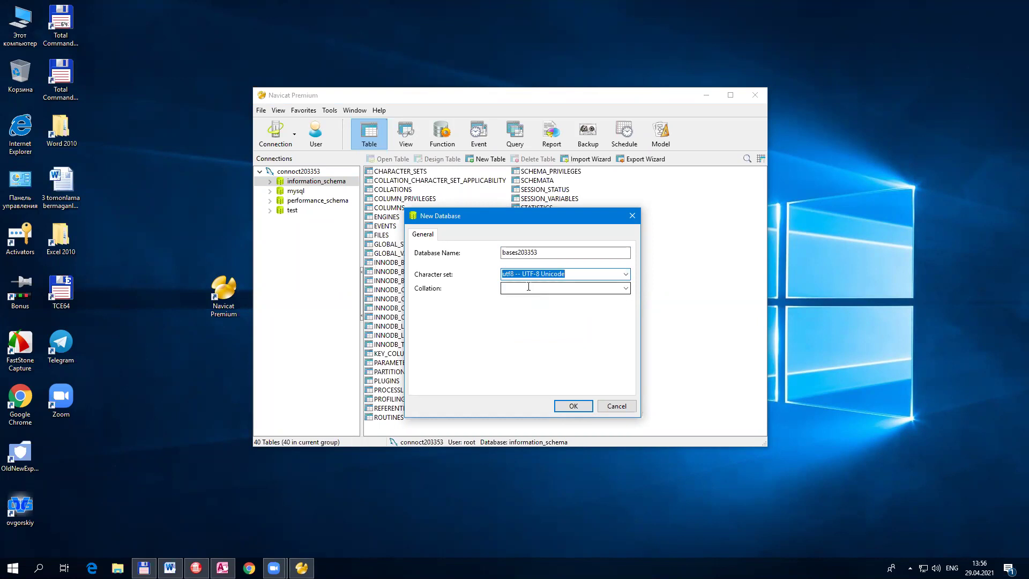
click(536, 288)
text(utf)
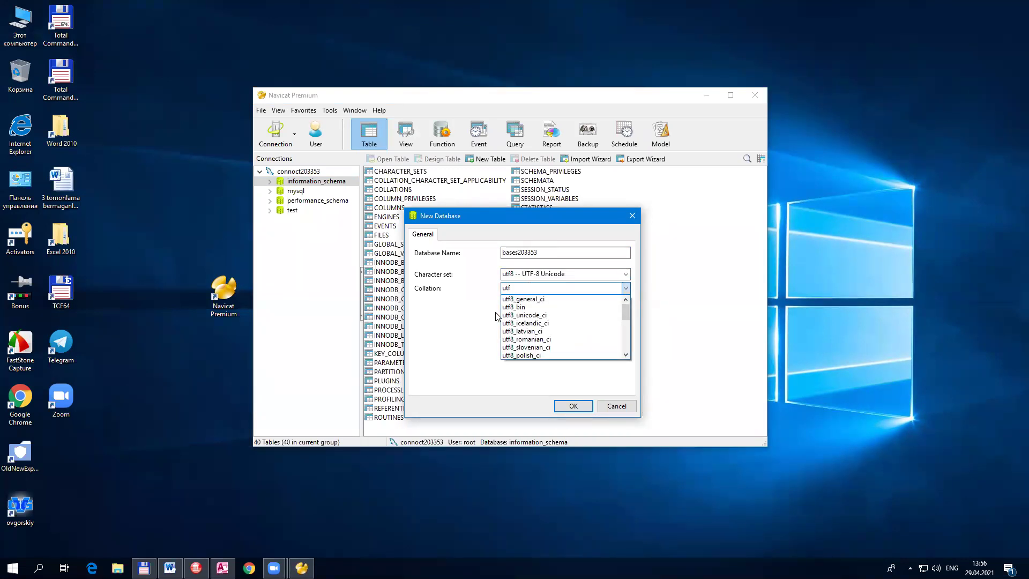
click(554, 299)
click(566, 288)
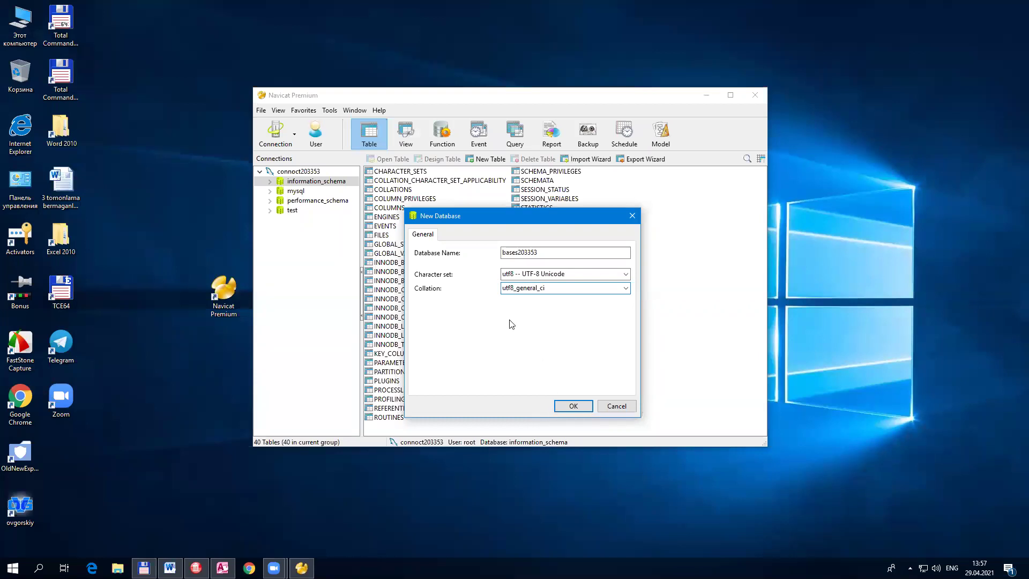
click(522, 276)
double_click(547, 288)
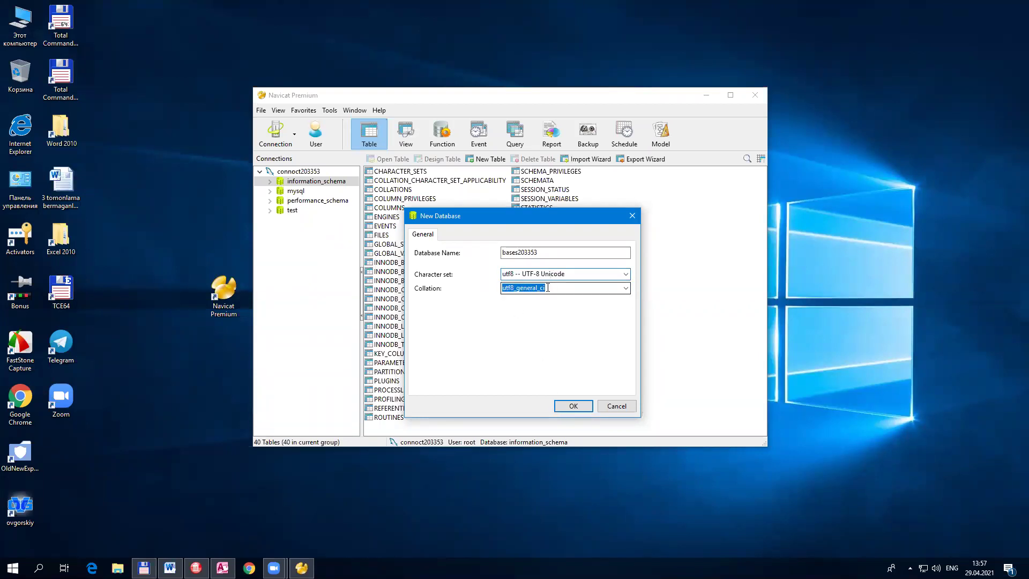
click(573, 407)
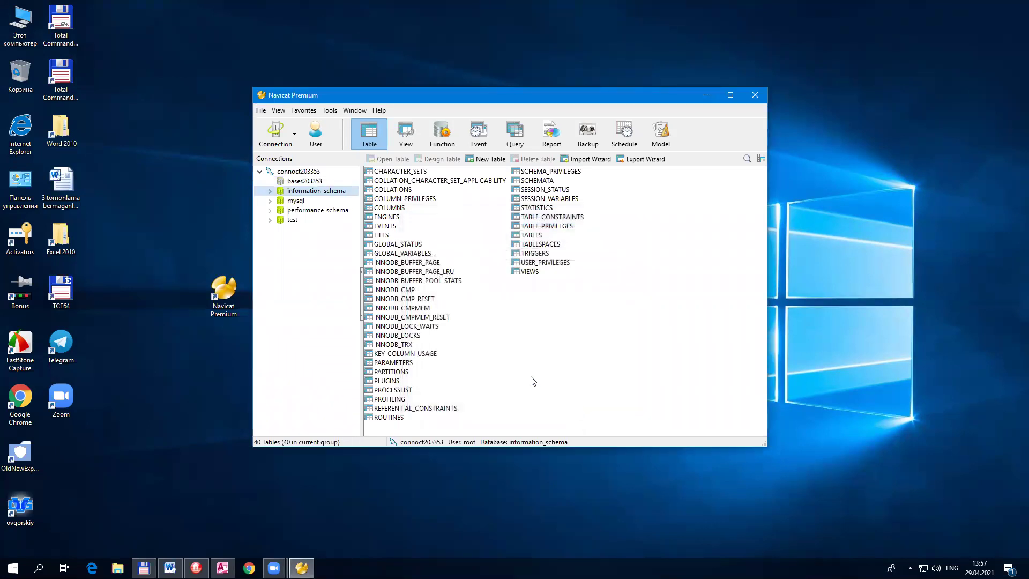
Step: Expand bases203353 and choose New Table from the Tables group's context menu
click(314, 182)
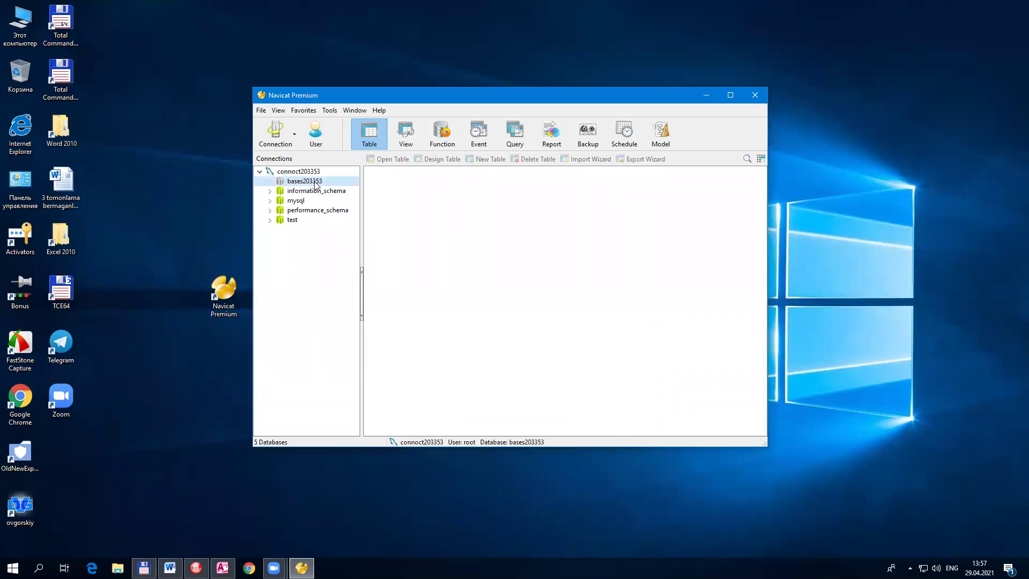
double_click(315, 182)
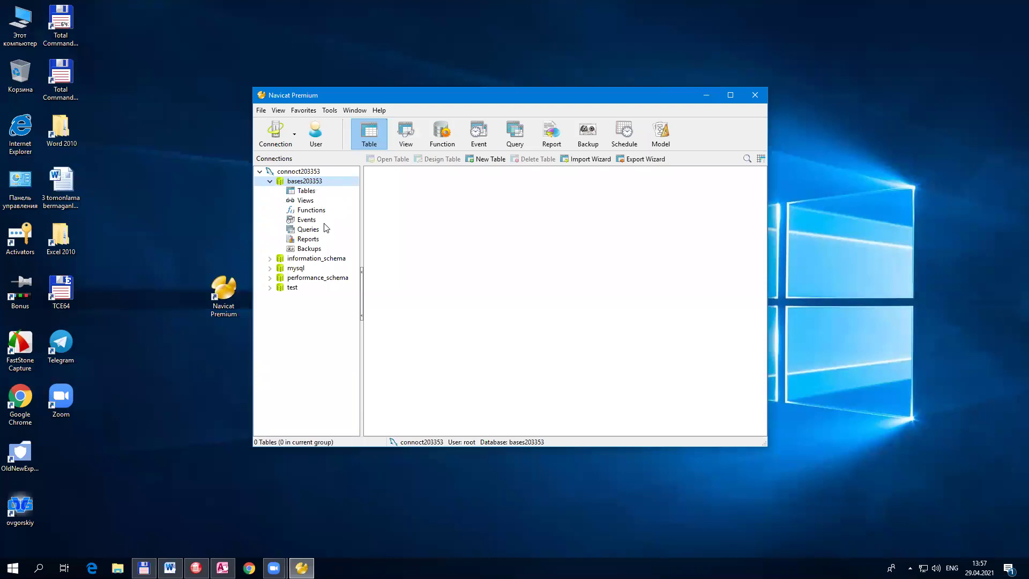
click(304, 192)
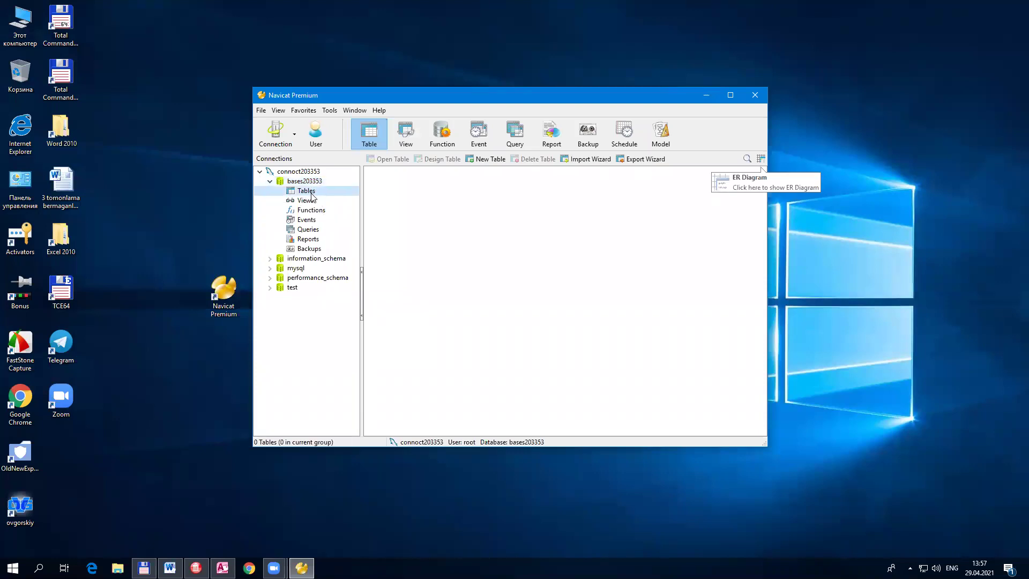
right_click(311, 196)
click(307, 192)
right_click(307, 192)
click(317, 200)
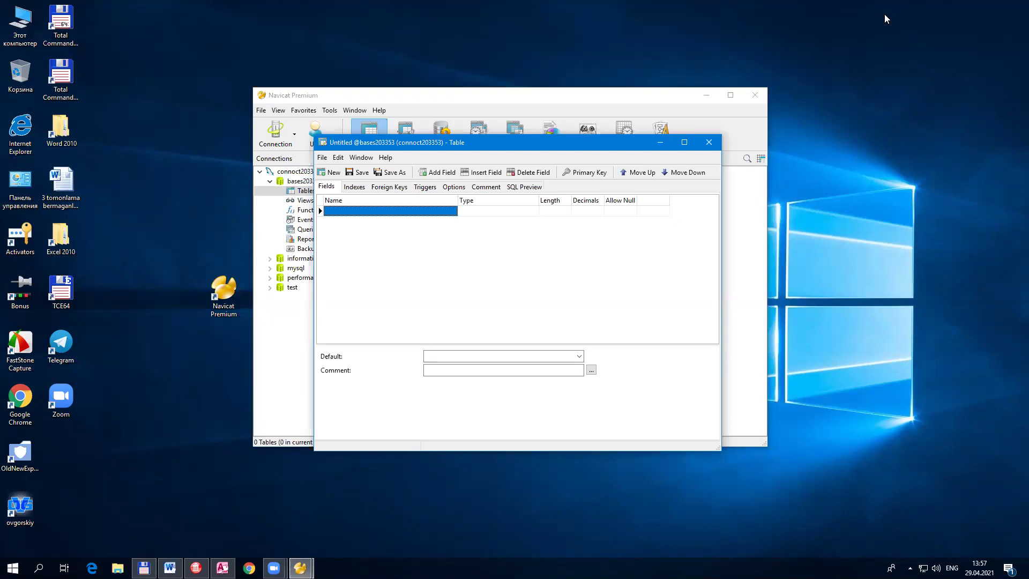
Step: Add an int field named id, mark it as primary key, and start a new row
click(475, 211)
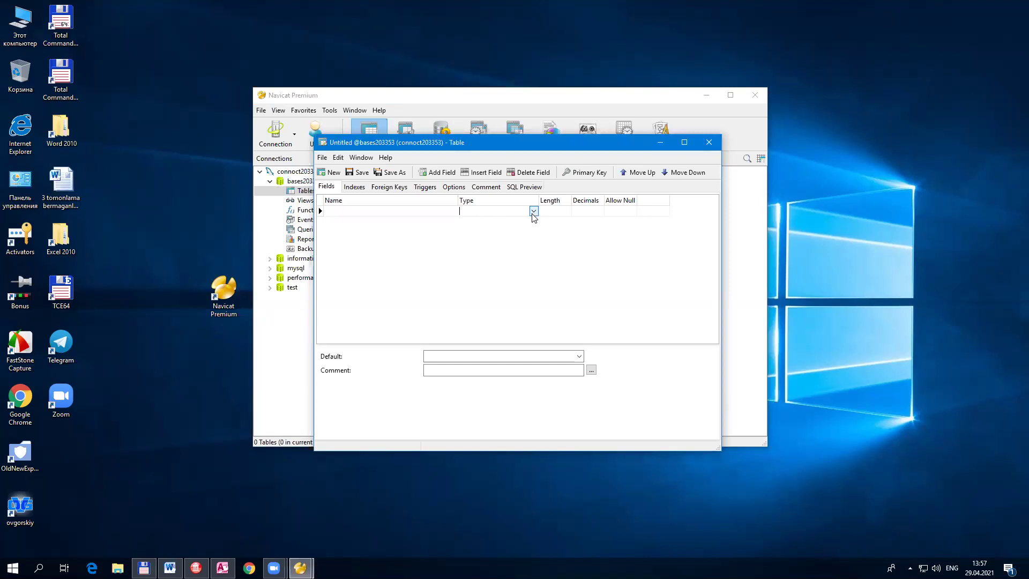
click(440, 209)
text(id)
key(Tab)
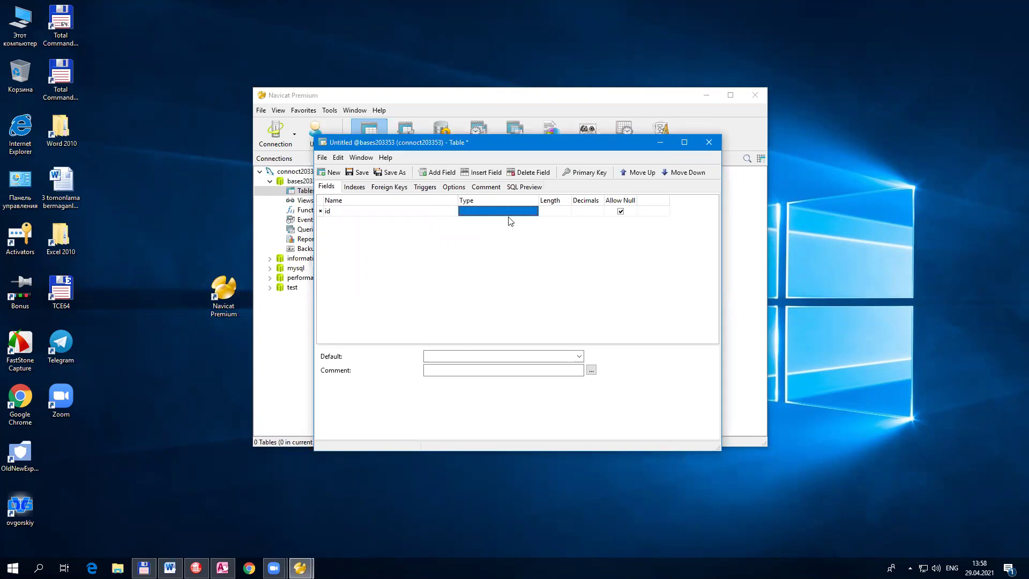
click(510, 212)
click(534, 212)
mouse_move(537, 230)
mouse_down()
mouse_move(539, 264)
mouse_move(538, 228)
mouse_up()
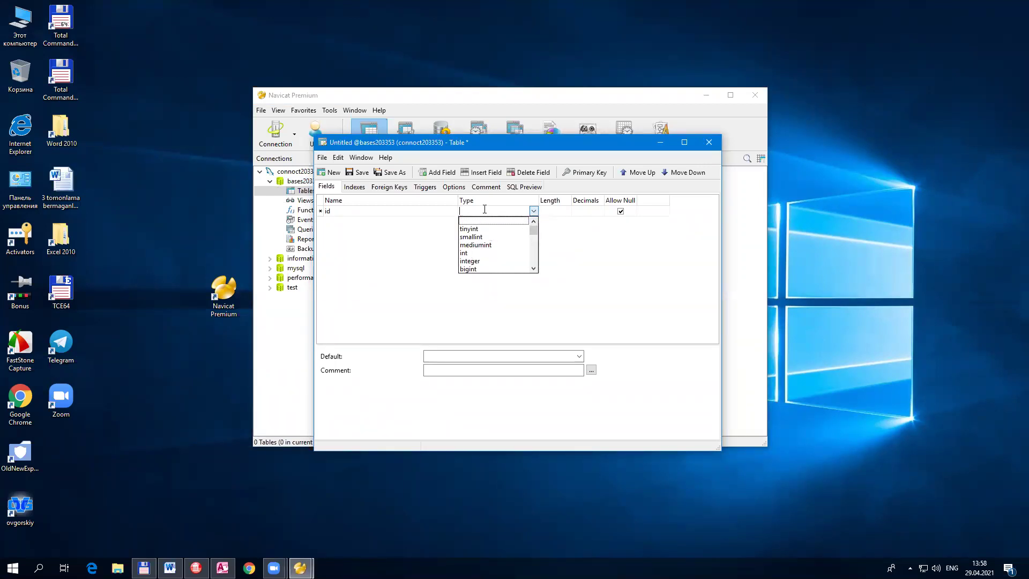
key(i)
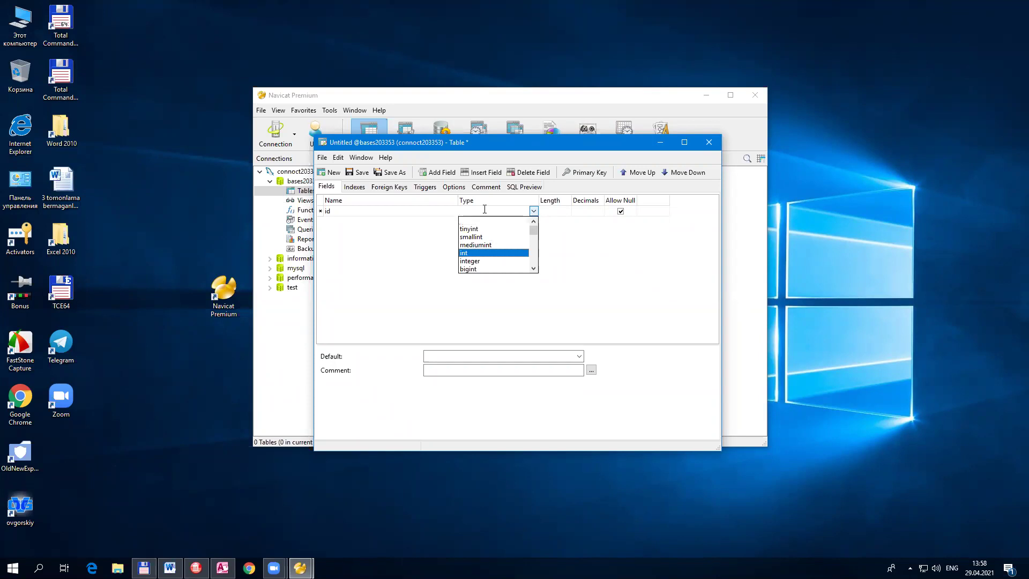
key(Return)
key(Tab)
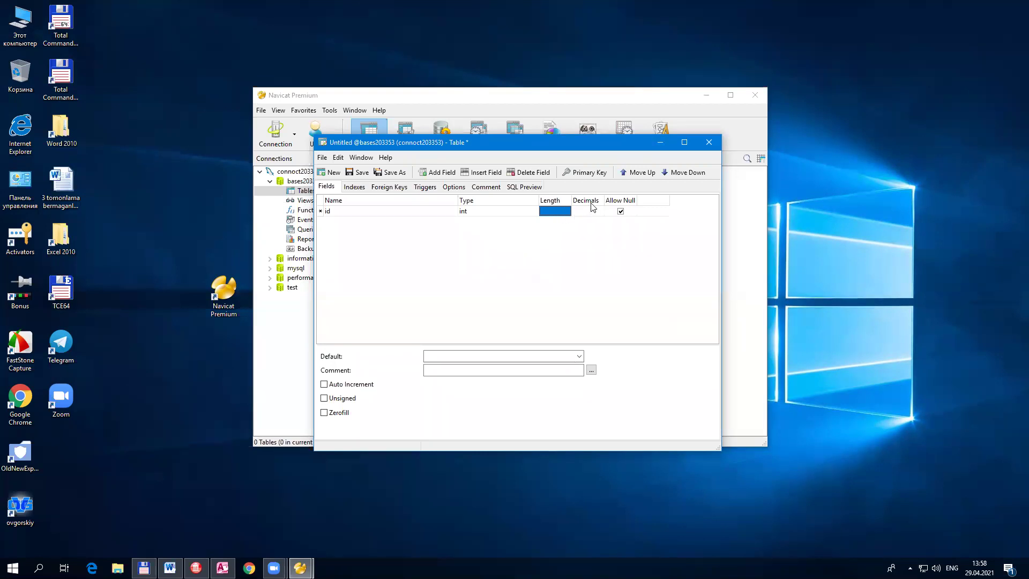
click(648, 212)
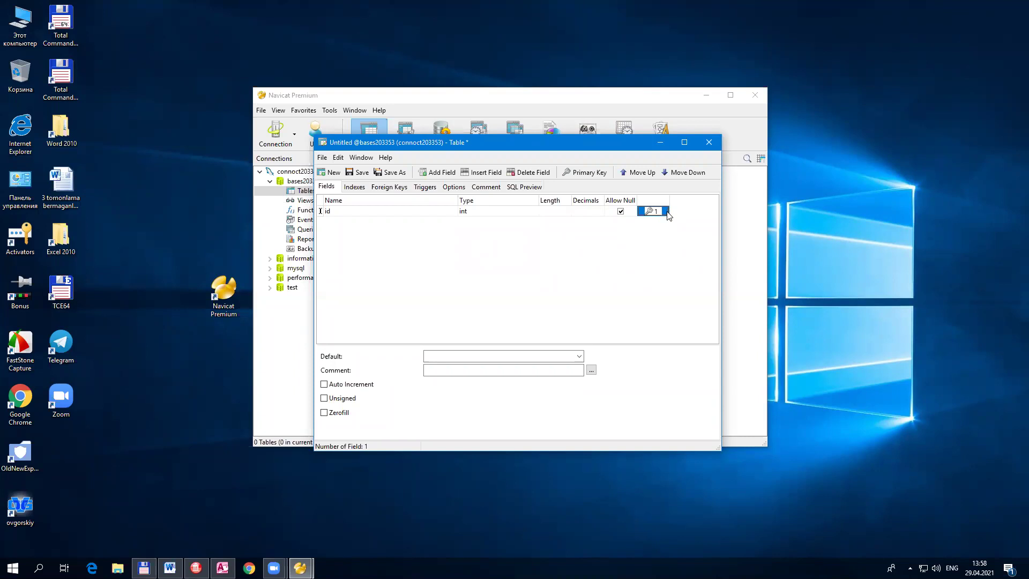
key(Tab)
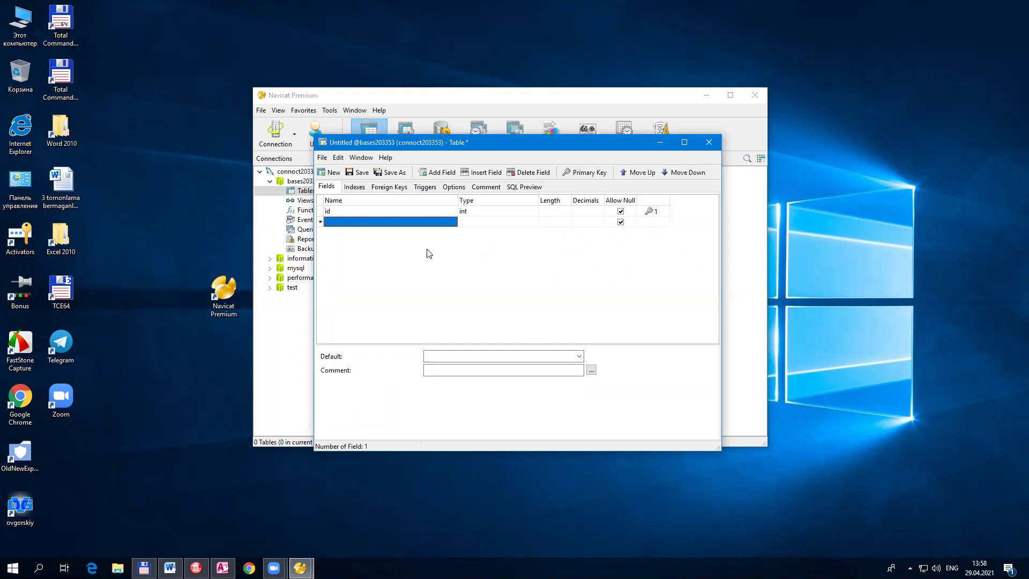
Step: Add the Familiya field as varchar with length 30, fixing a typo in its name
text(F)
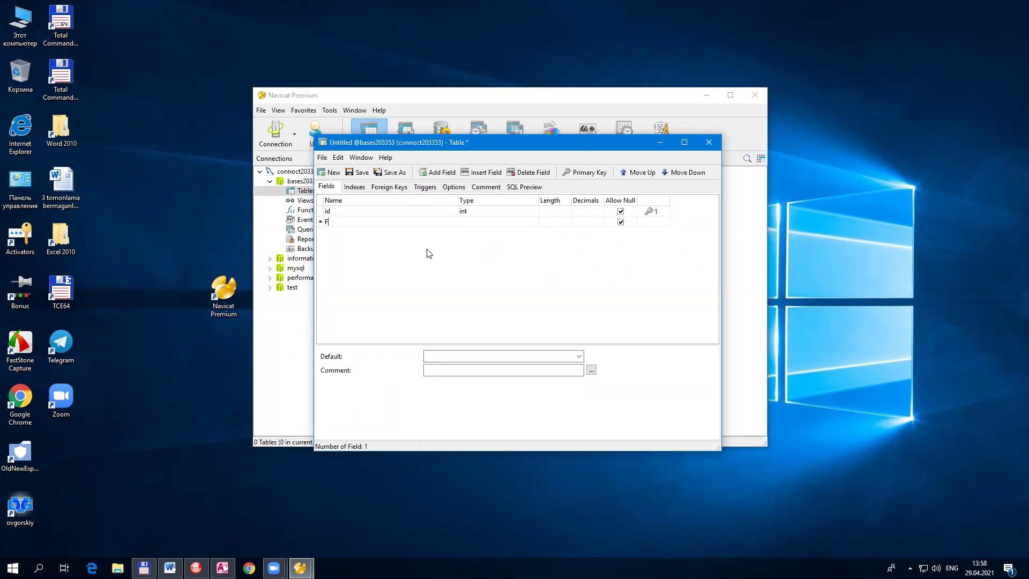
text(amiliyas)
key(Tab)
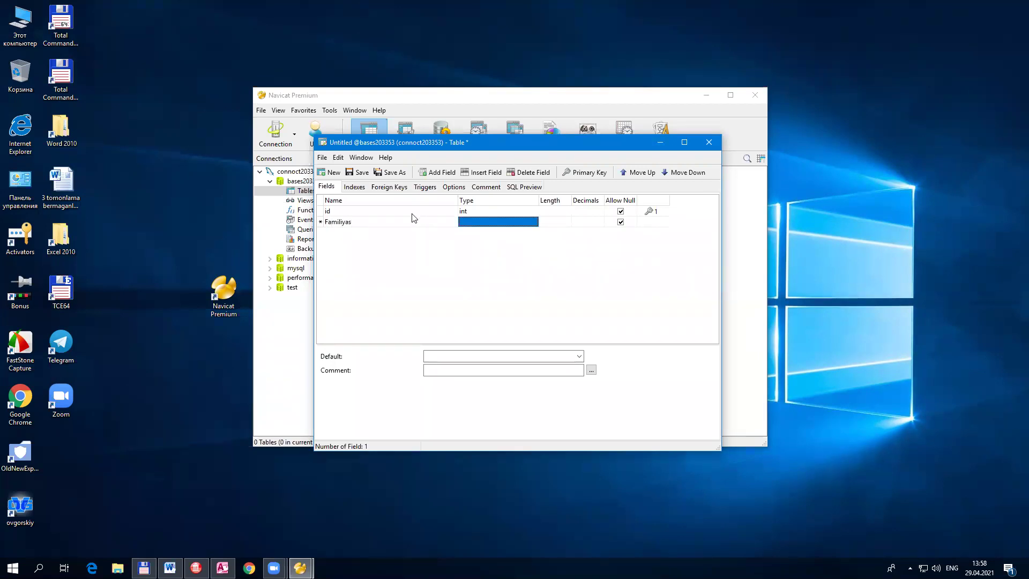
click(411, 223)
click(399, 225)
key(BackSpace)
key(Tab)
text(va)
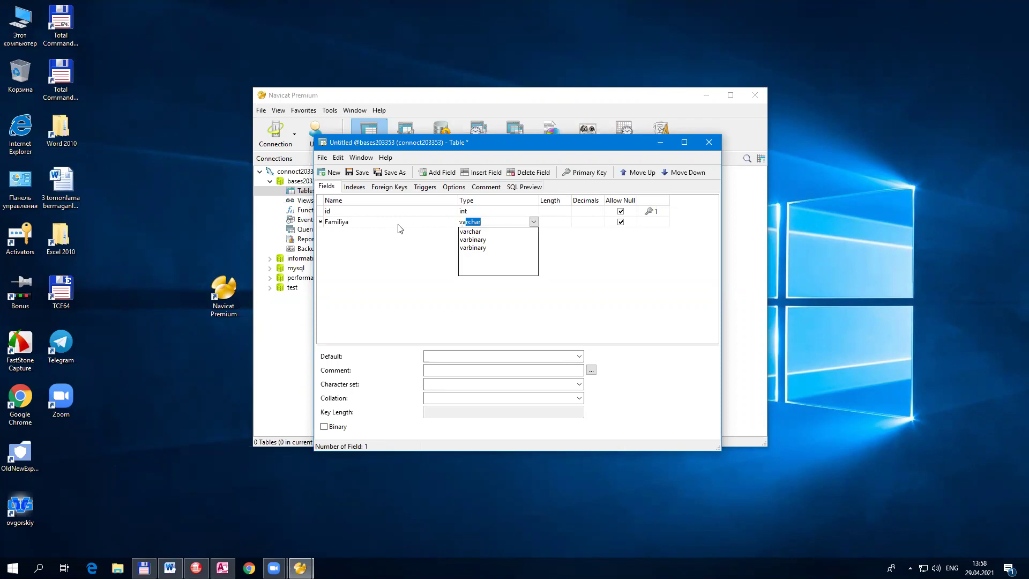
key(Down)
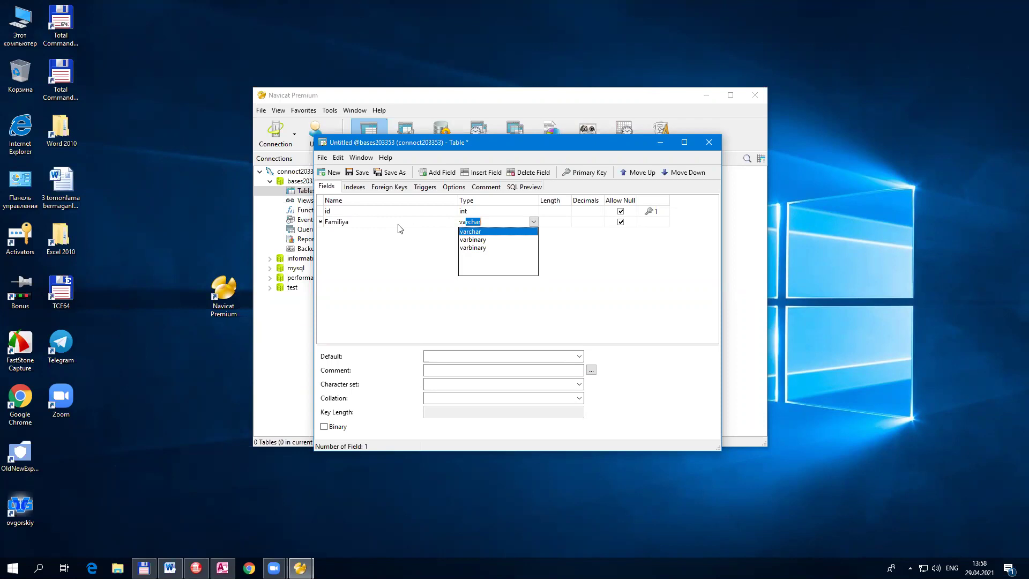
key(Return)
key(Tab)
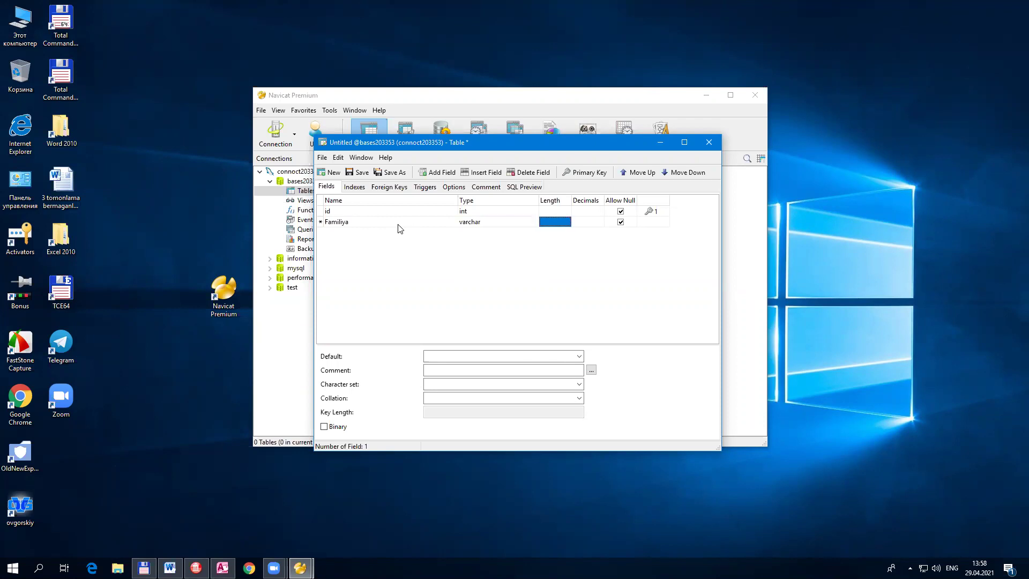
text(30)
key(Tab)
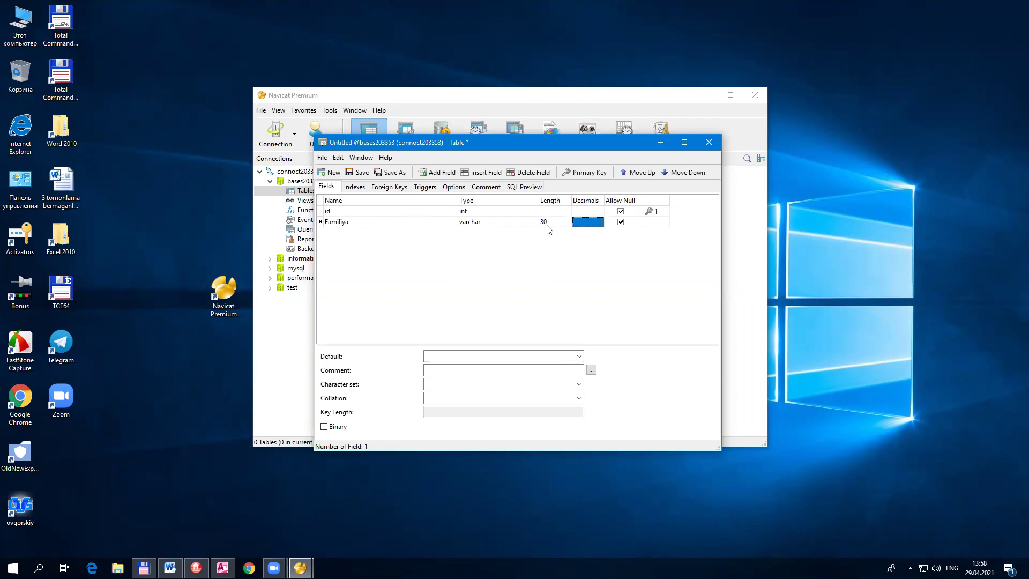
key(Tab)
Step: Add the ism field as varchar with length 30
key(Tab)
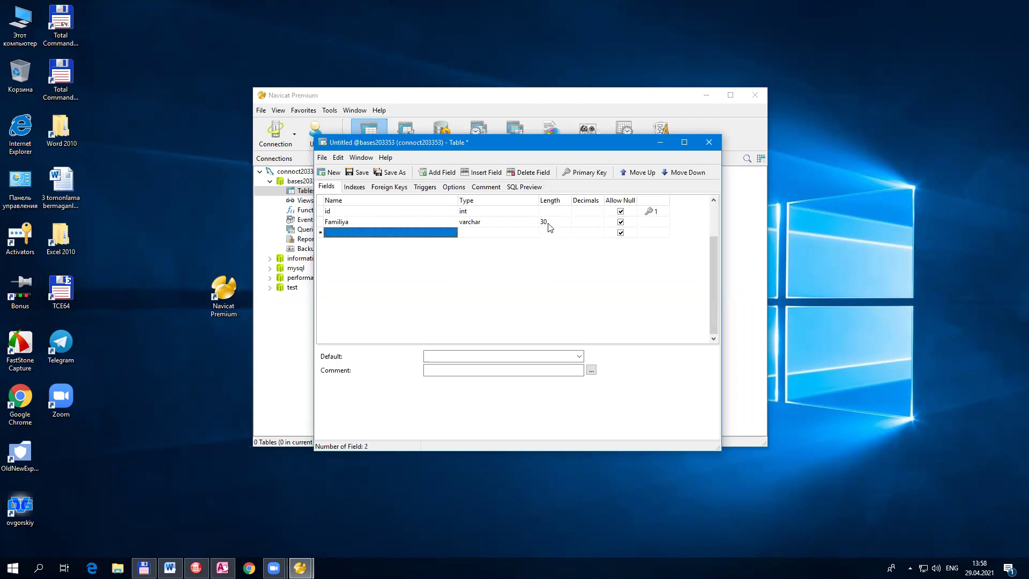
text(ism)
key(Tab)
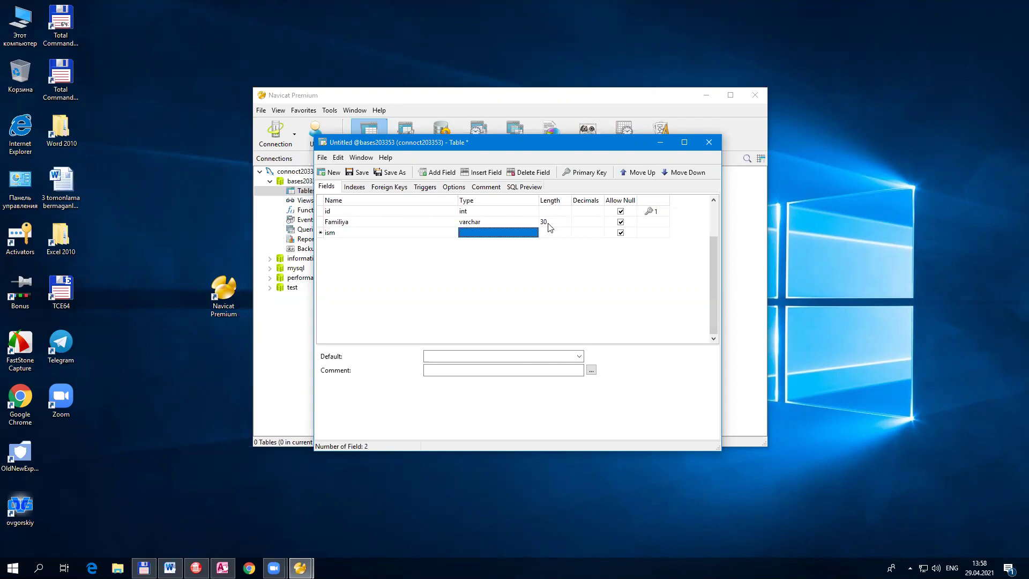
text(var)
key(Tab)
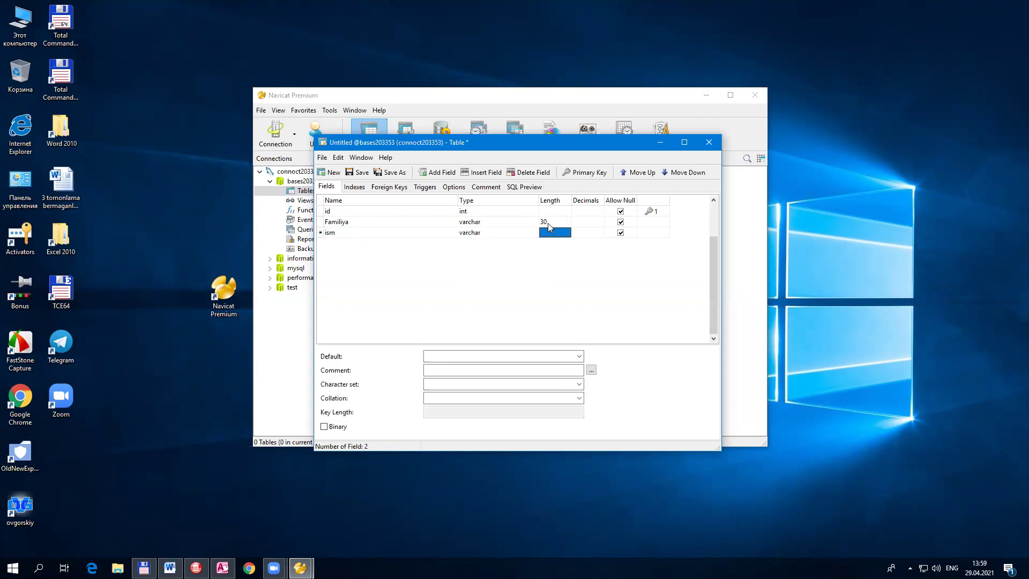
text(30)
key(Tab)
key(Tab)
key(Tab)
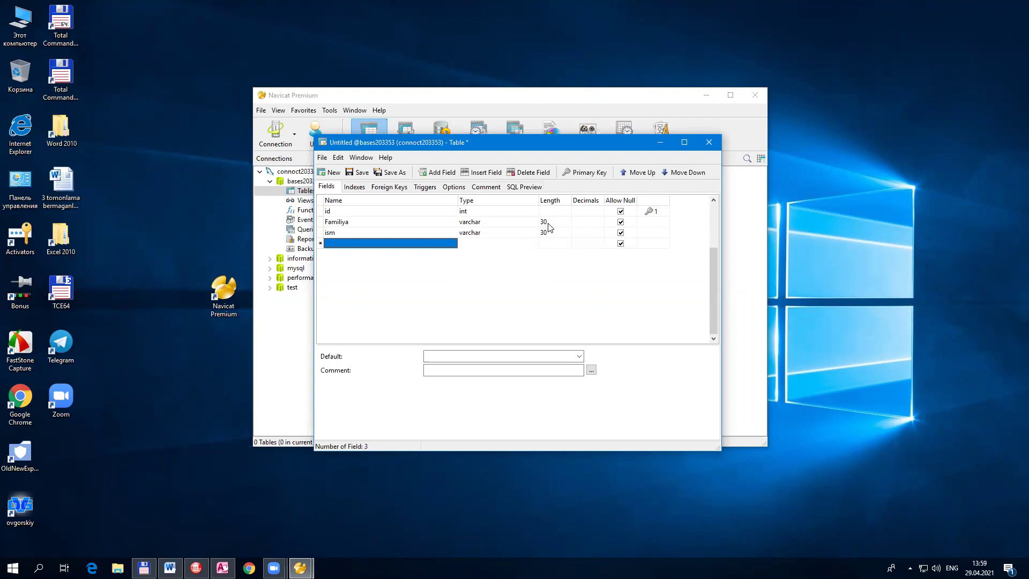
Step: Add a fourth field named ty with the date type
text(ty)
key(Tab)
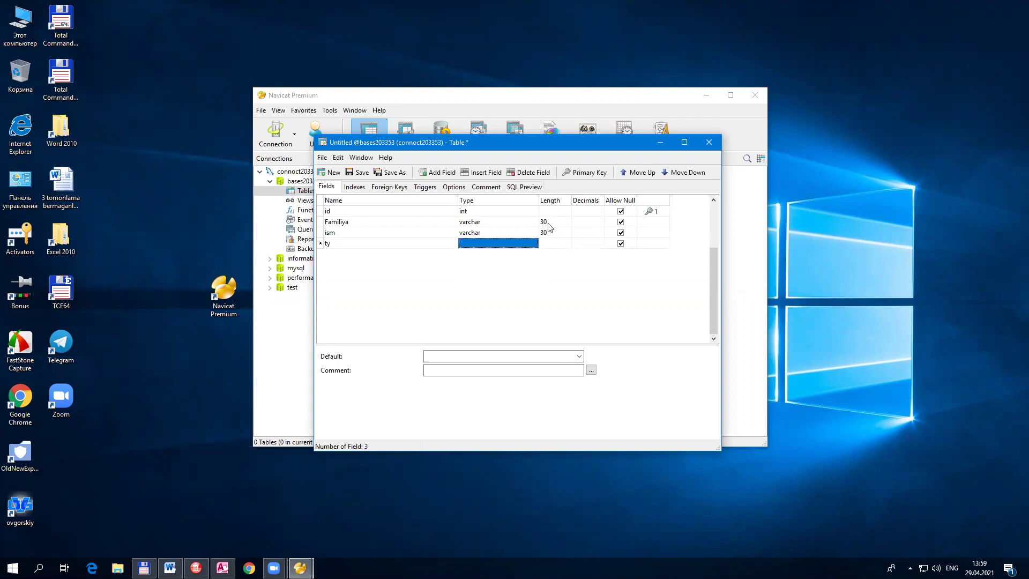
text(date)
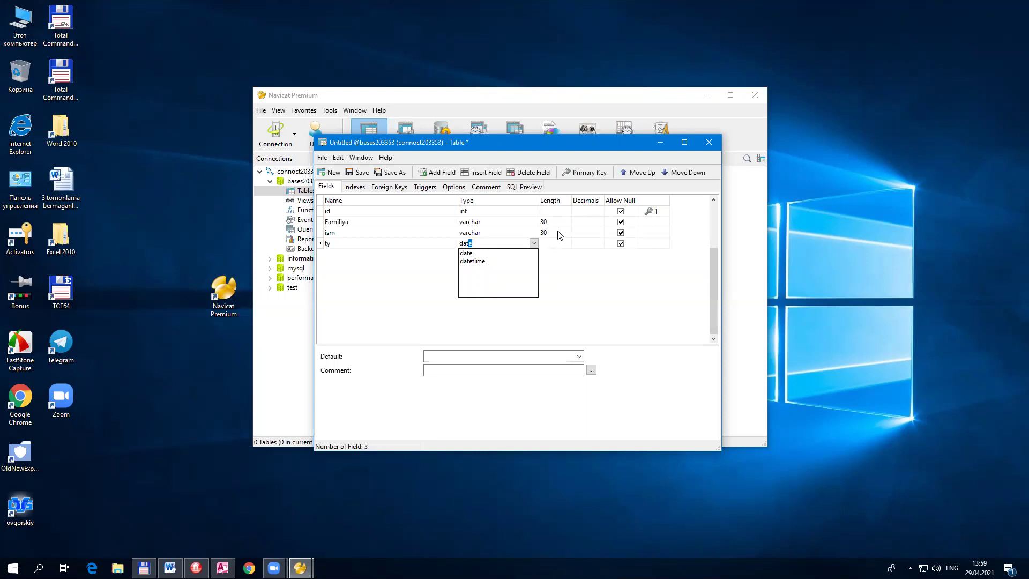
click(486, 253)
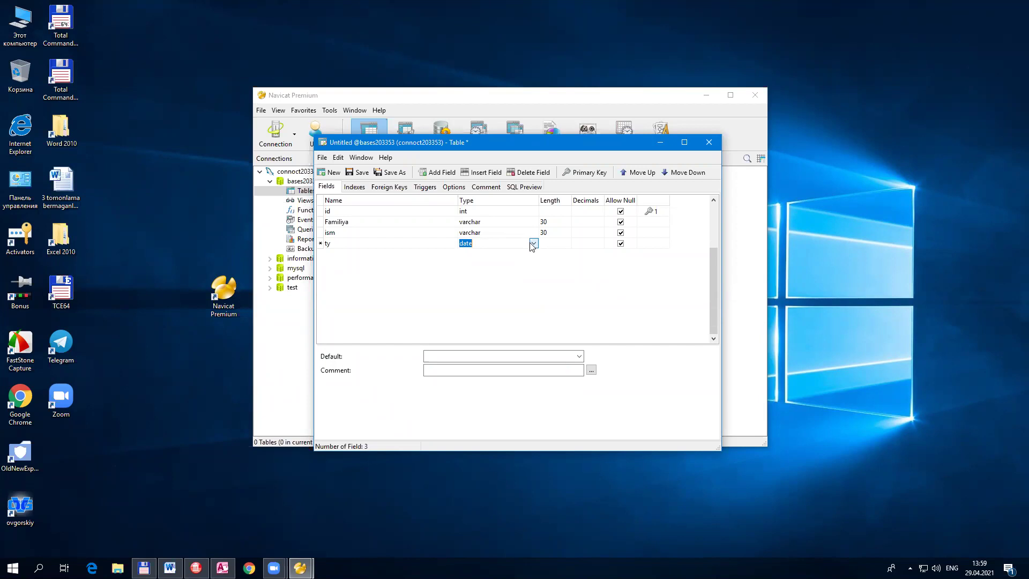
click(533, 244)
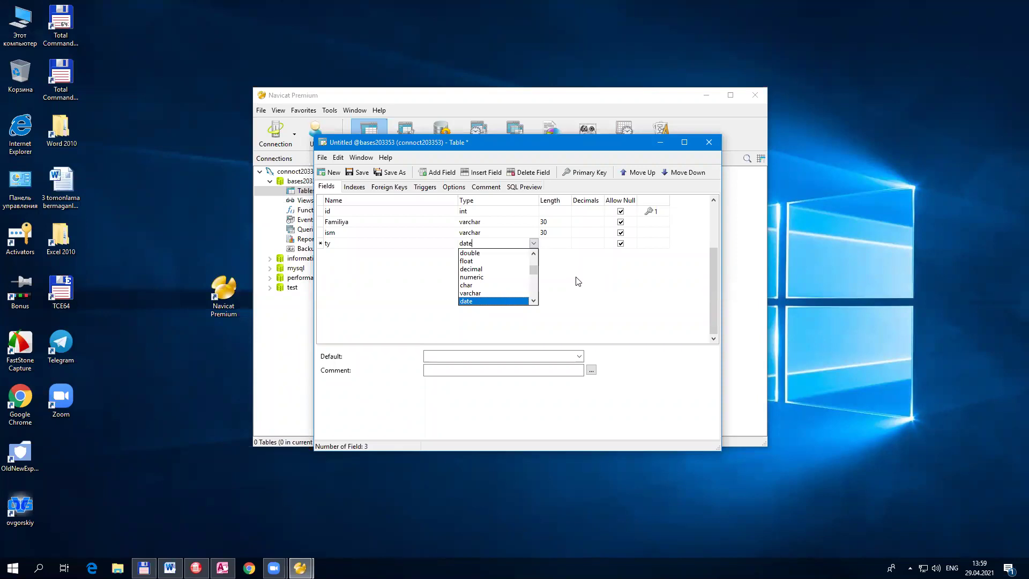
click(589, 277)
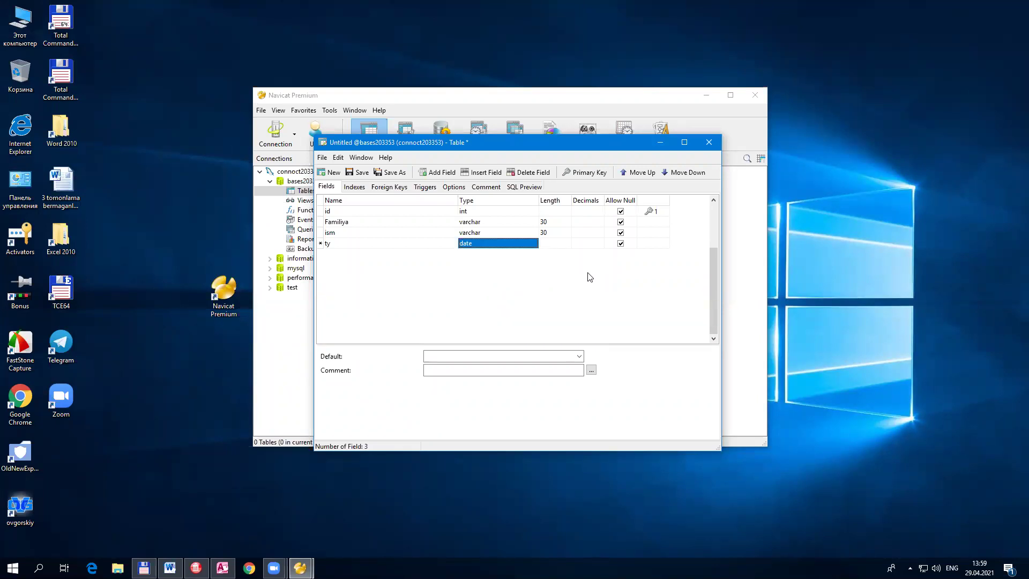
key(Tab)
key(Tab)
key(Tab)
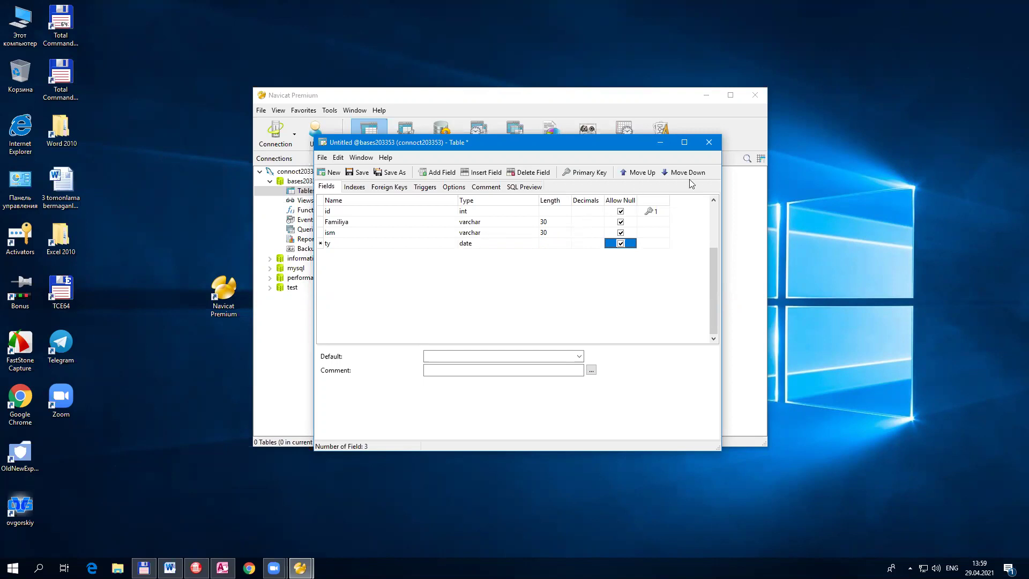
Step: Close the designer, save the table as Talabalar, and select it in Tables
click(708, 143)
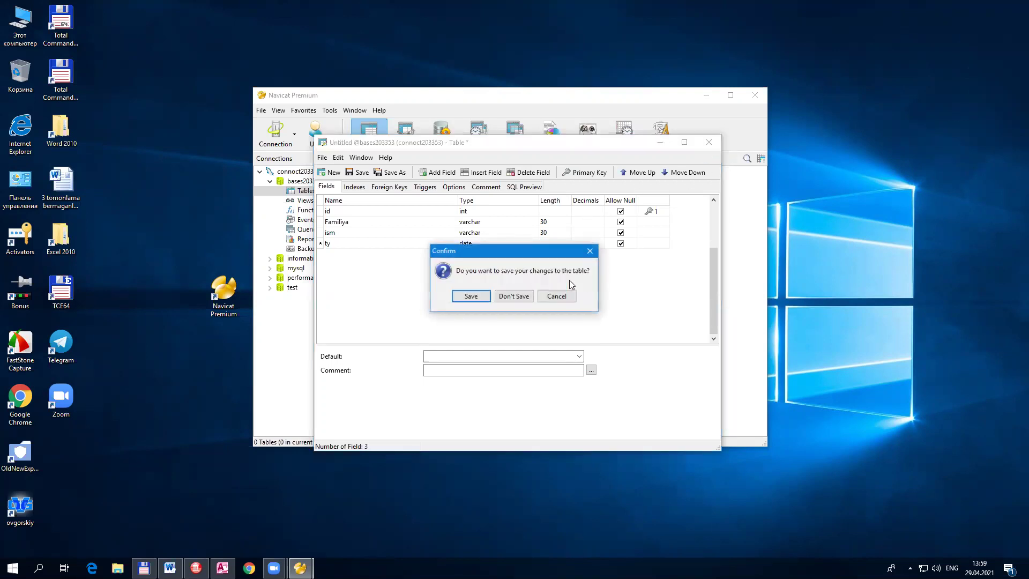
drag(514, 253, 508, 272)
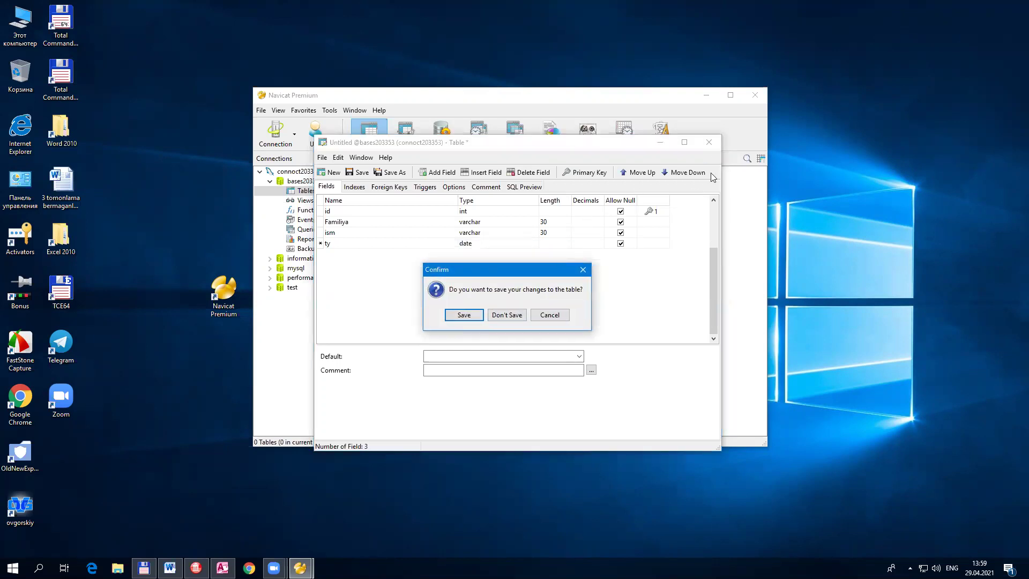
click(464, 315)
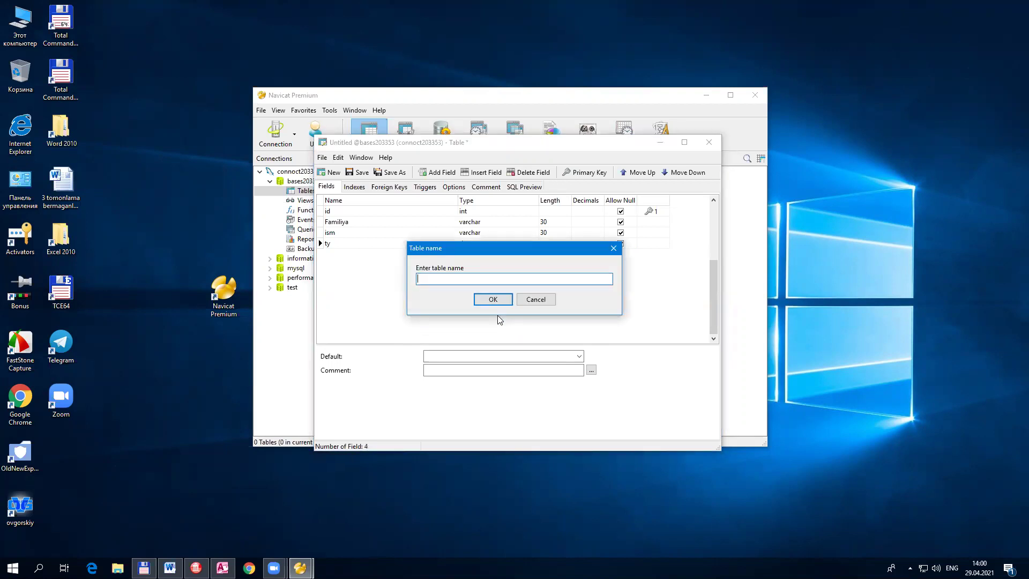
text(Talabalar)
click(491, 299)
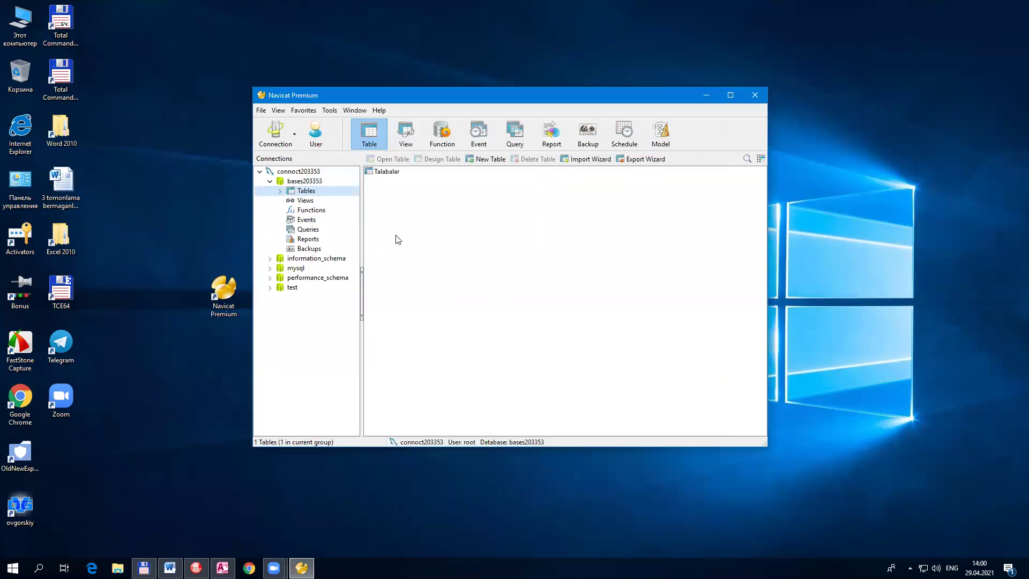
click(382, 174)
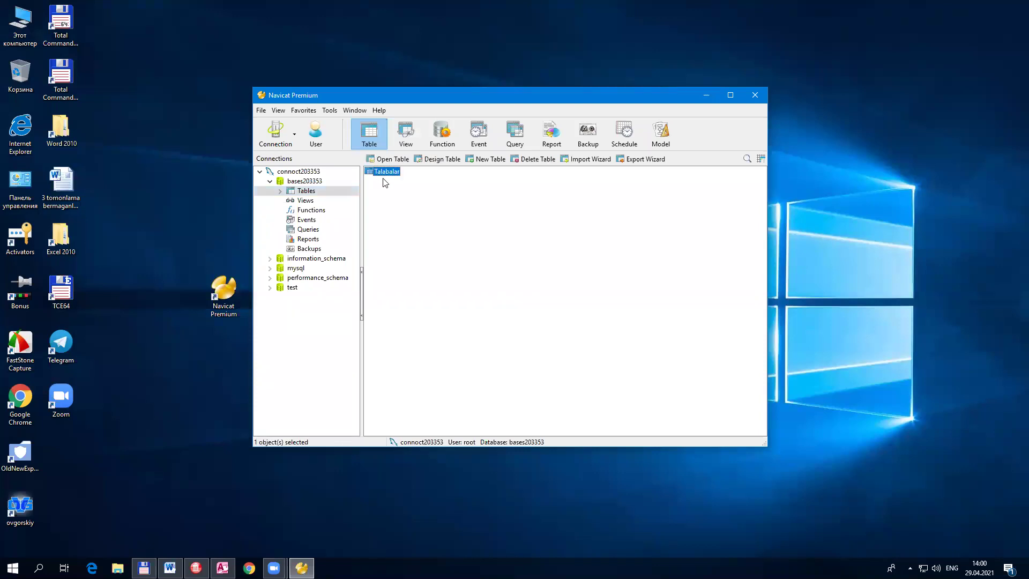
double_click(388, 171)
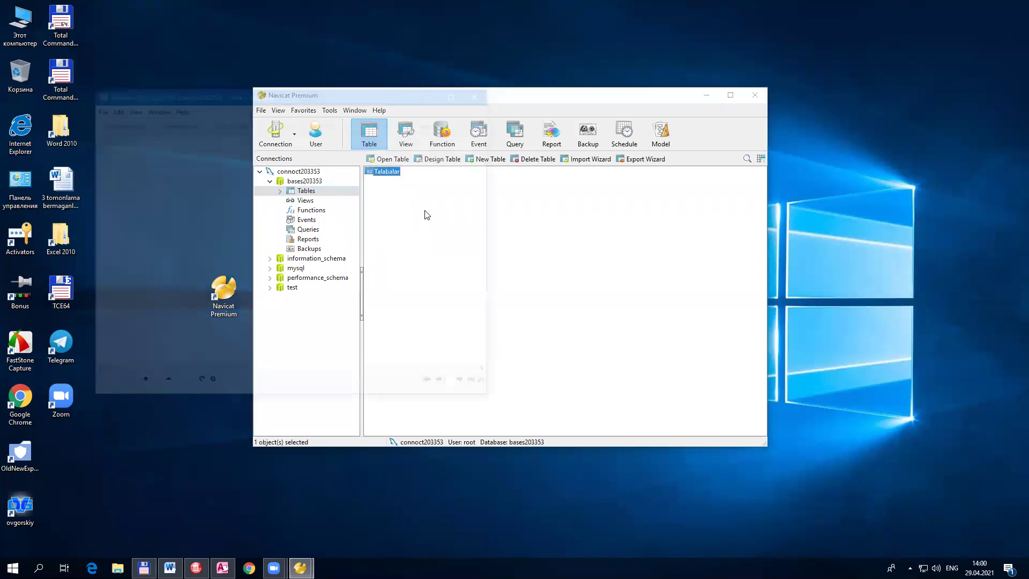
drag(381, 94, 562, 106)
click(290, 159)
click(296, 160)
key(Tab)
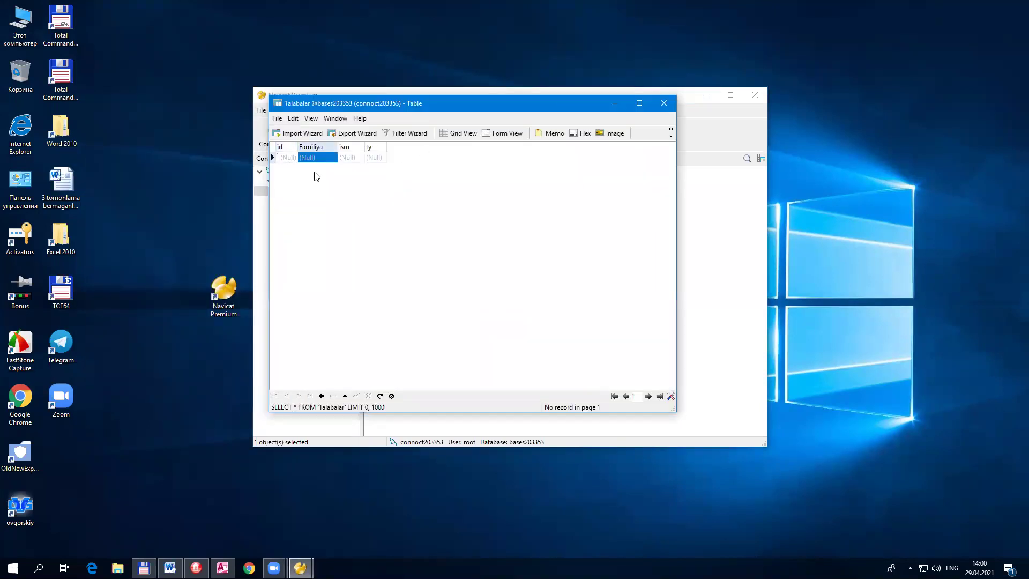
key(Tab)
key(Tab)
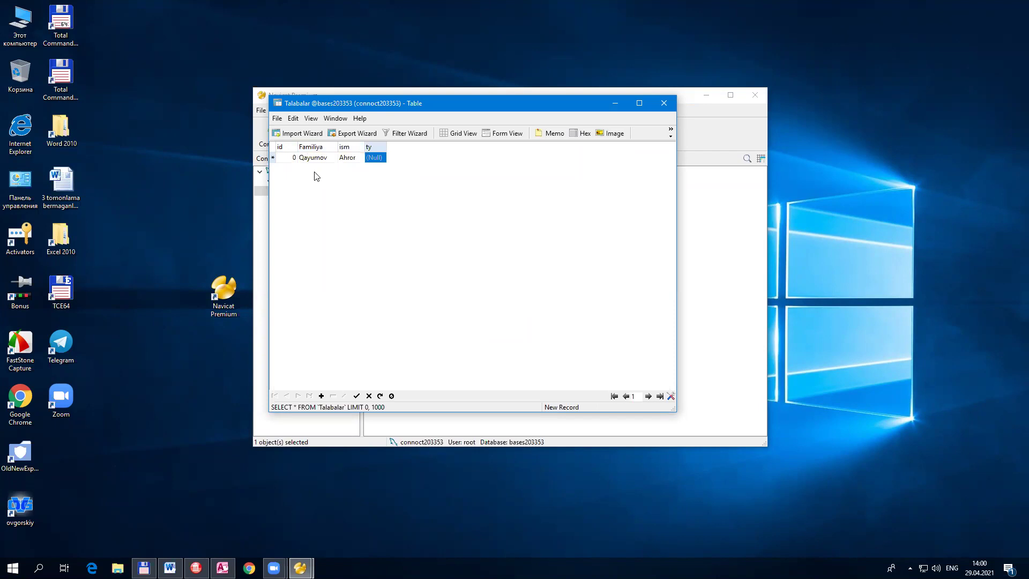
Step: Open the ty date picker and first choose 16 June 2004
click(380, 158)
click(381, 158)
click(406, 177)
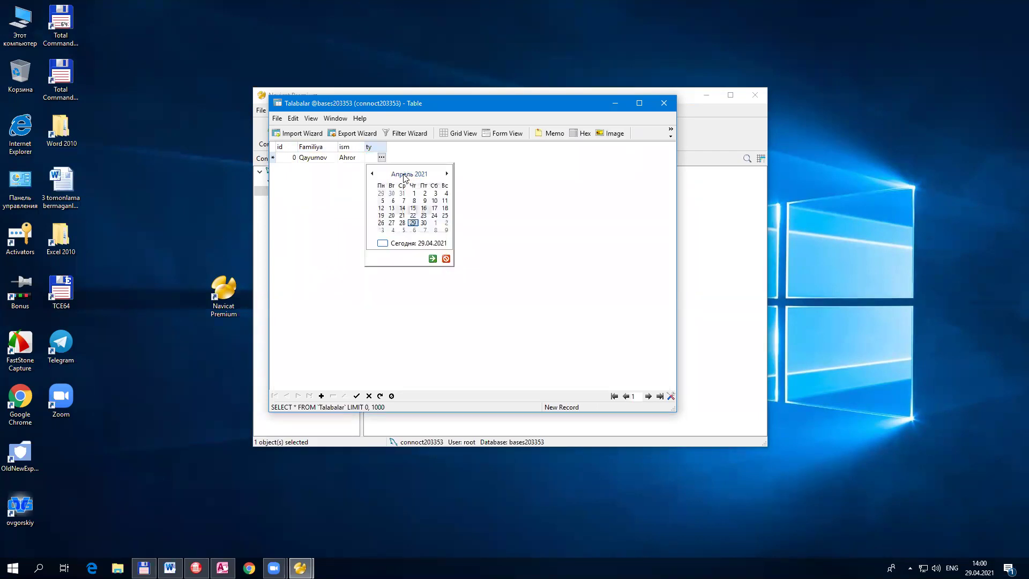
click(406, 175)
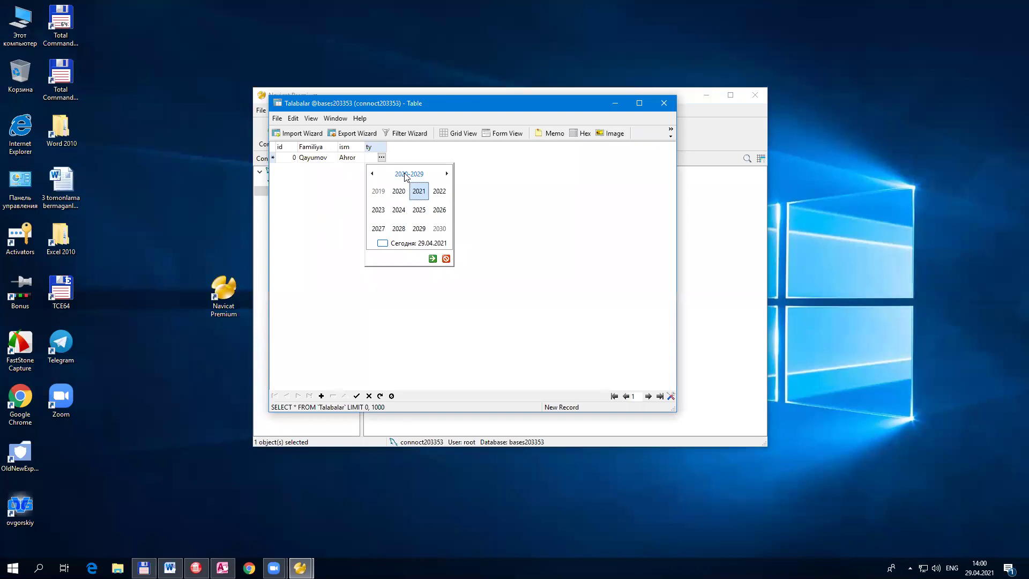
click(406, 176)
click(403, 193)
click(400, 210)
click(400, 212)
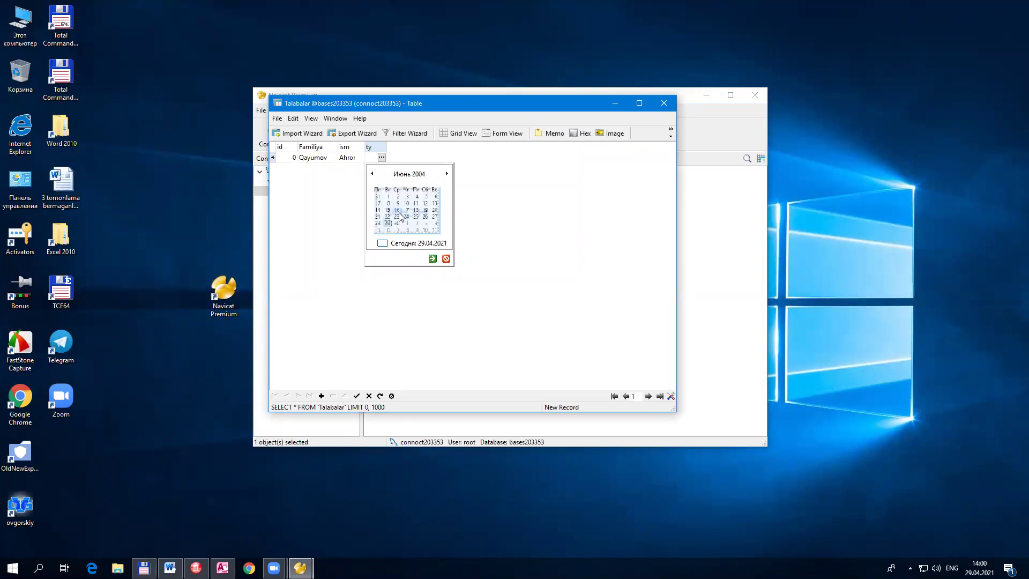
click(400, 213)
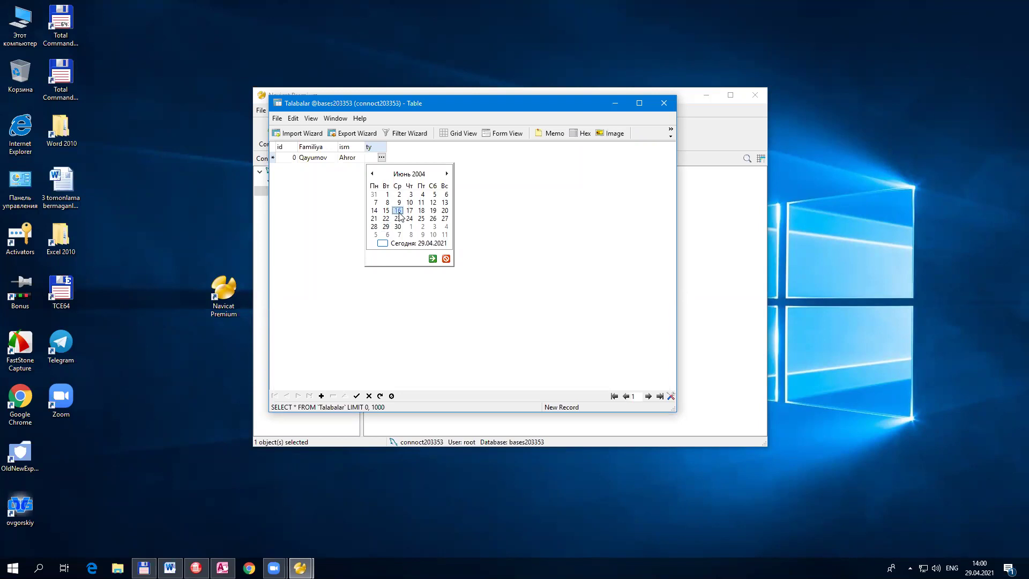
Step: Correct the ty date to 14 July 1989, then widen the ty and Familiya columns
click(406, 175)
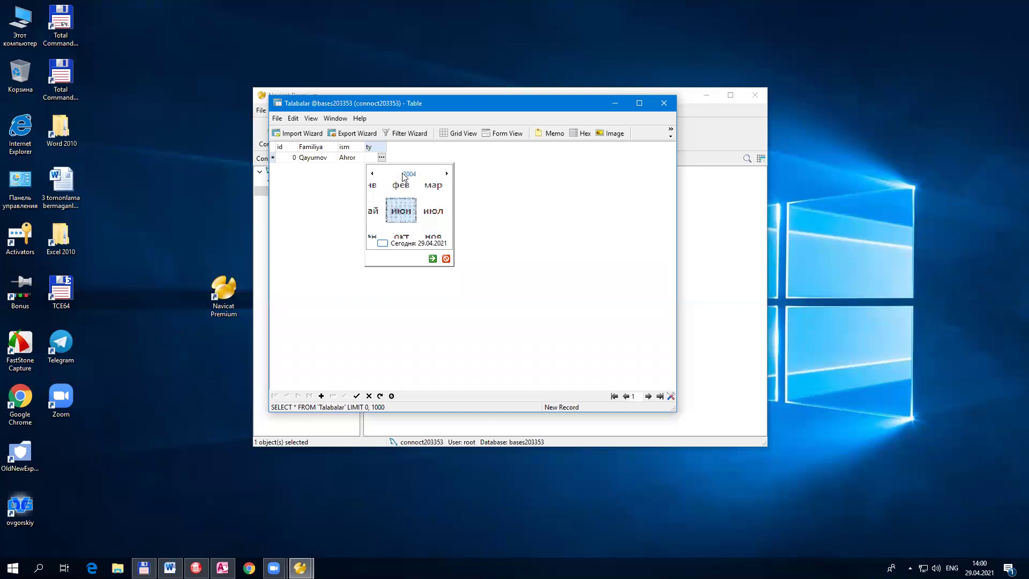
click(407, 174)
click(408, 174)
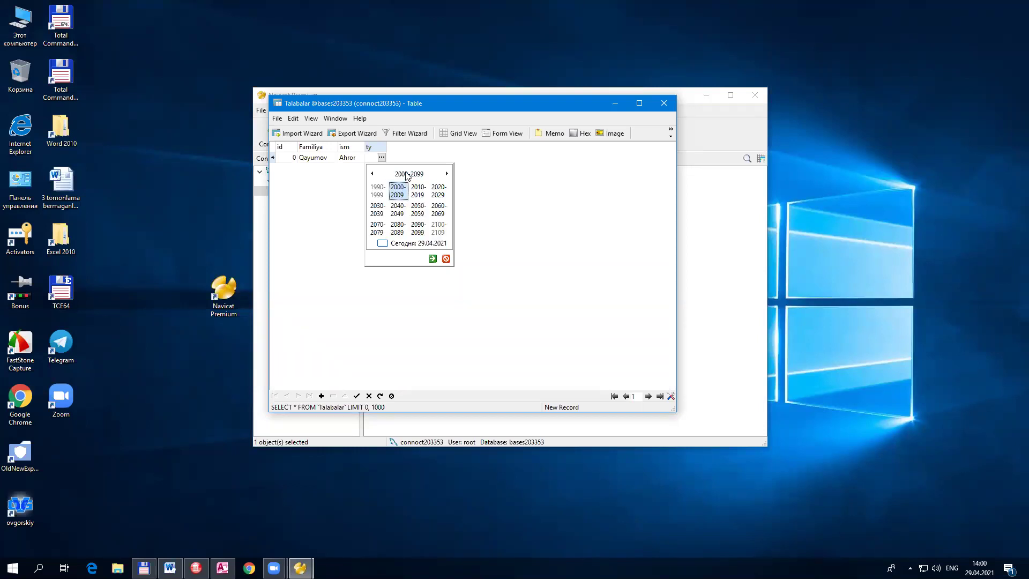
click(377, 191)
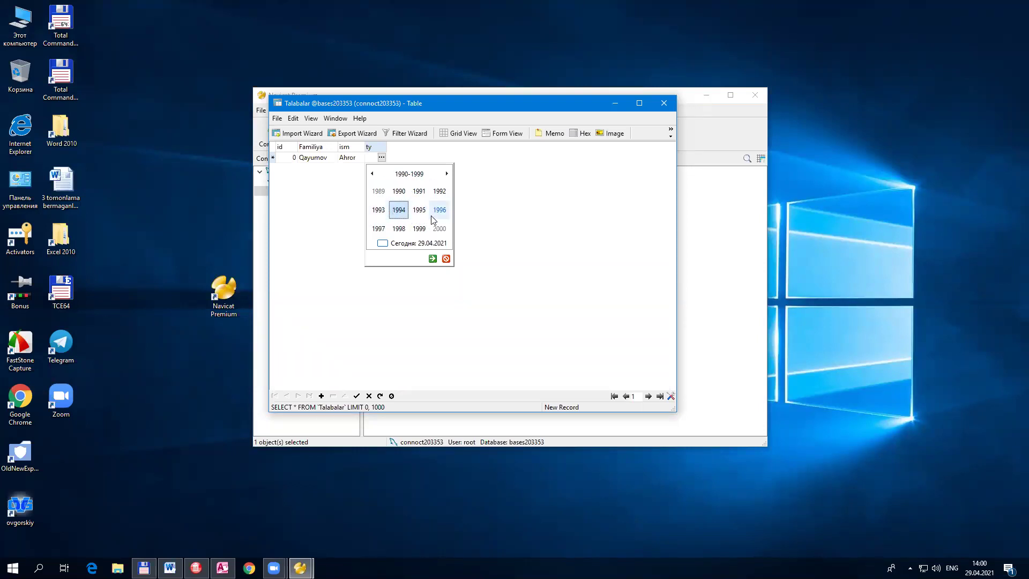
click(384, 195)
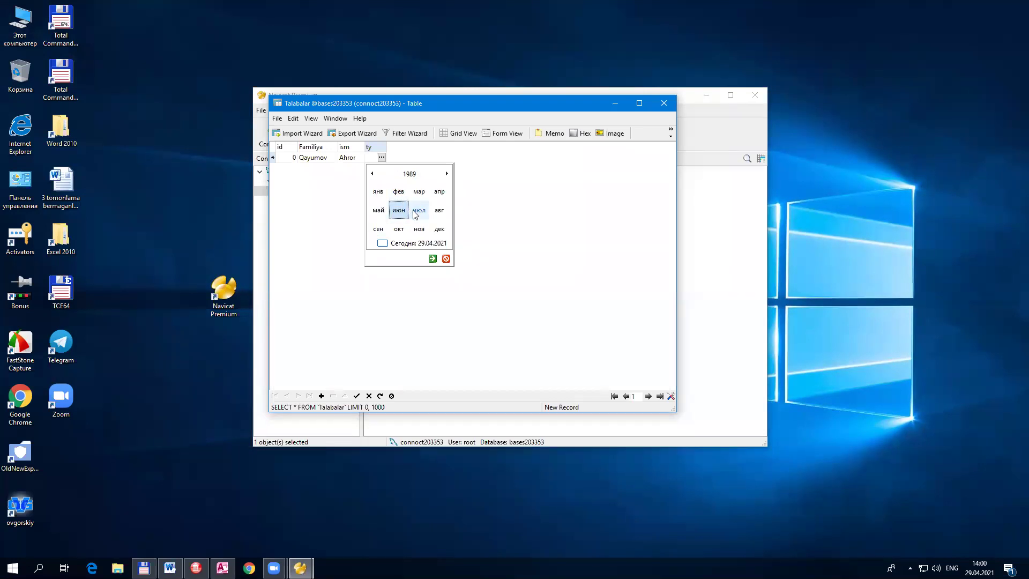
click(413, 211)
click(421, 211)
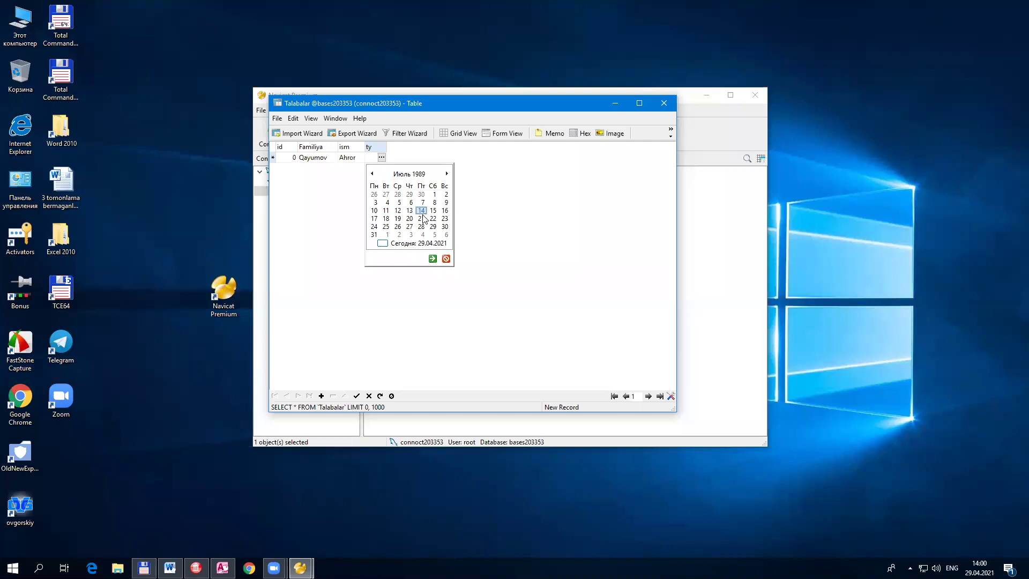
click(432, 259)
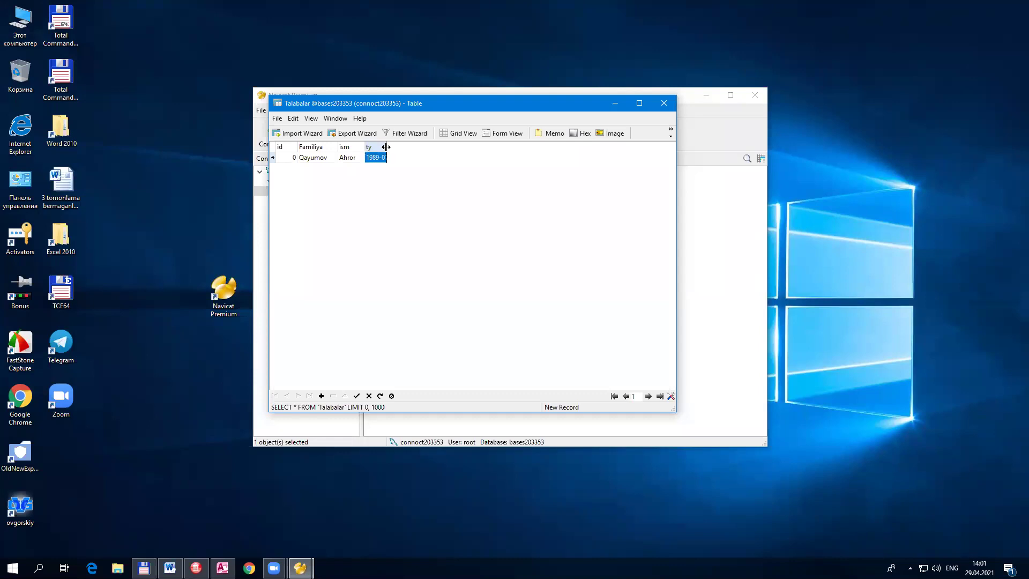
double_click(386, 147)
drag(338, 147, 342, 147)
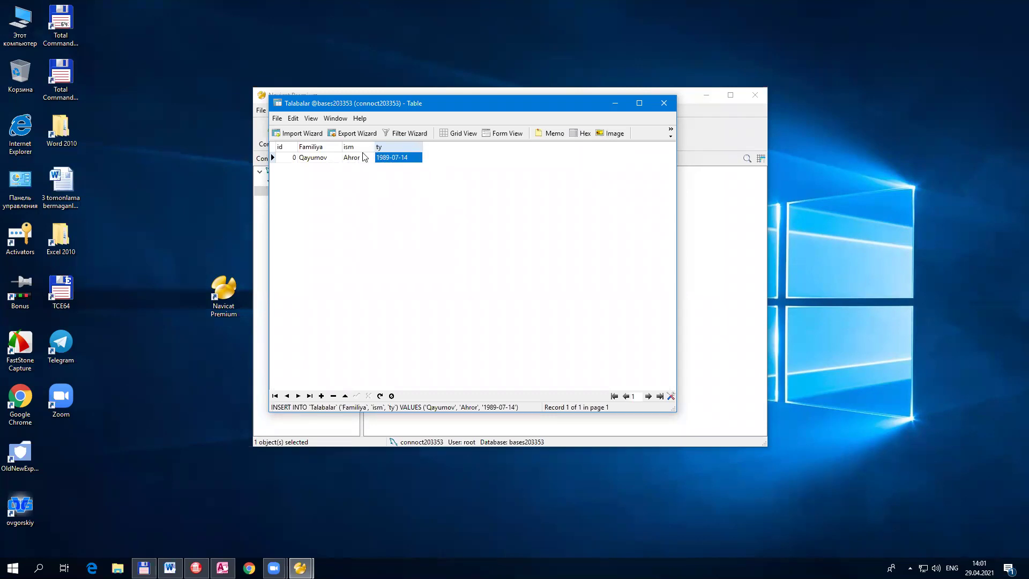
Step: Change the record's id from 0 to 1
click(294, 159)
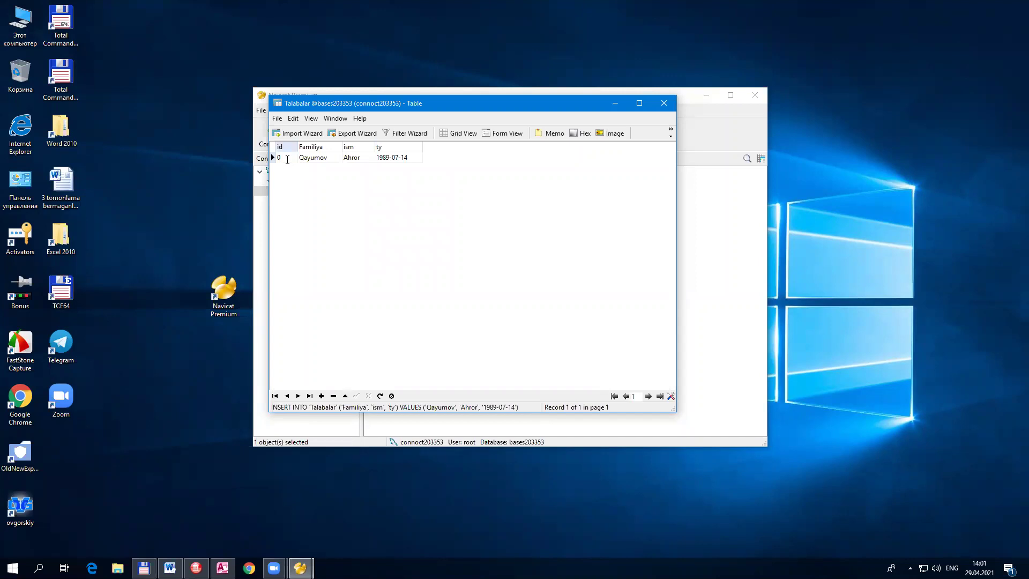
double_click(287, 158)
text(1)
click(389, 161)
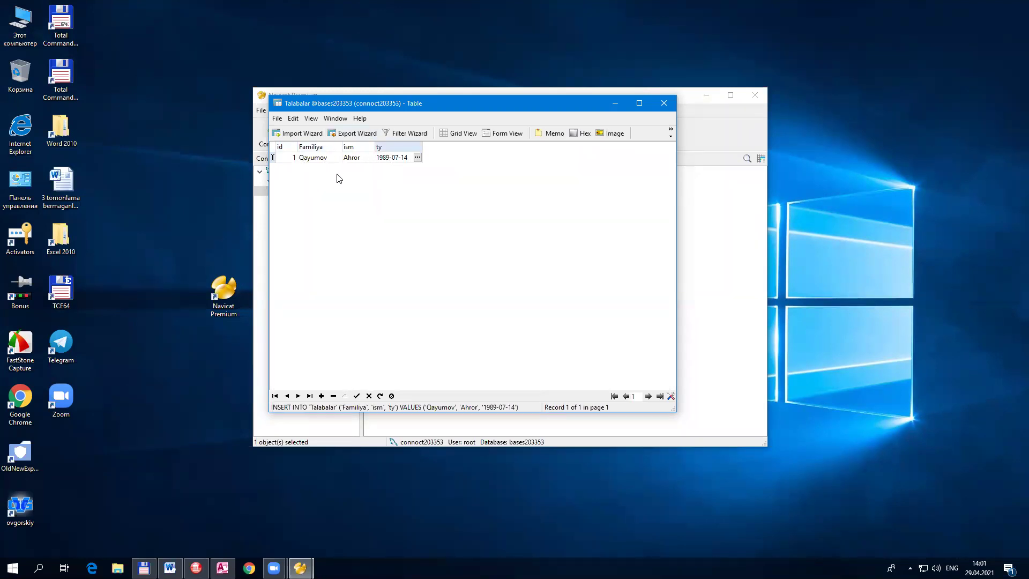
Step: Save the Talabalar data changes, reopen the table to verify the record, and close it
click(664, 103)
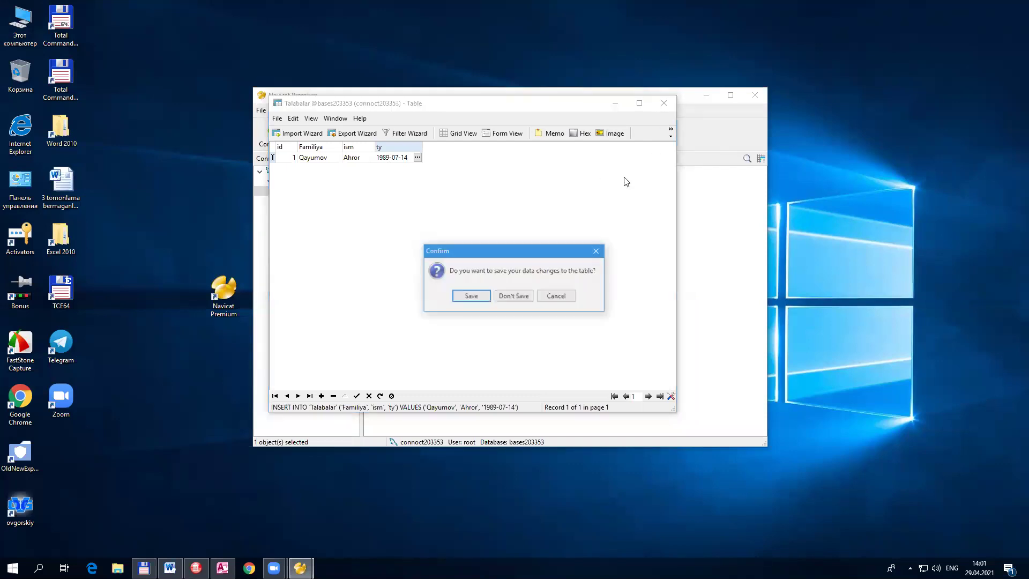
click(472, 296)
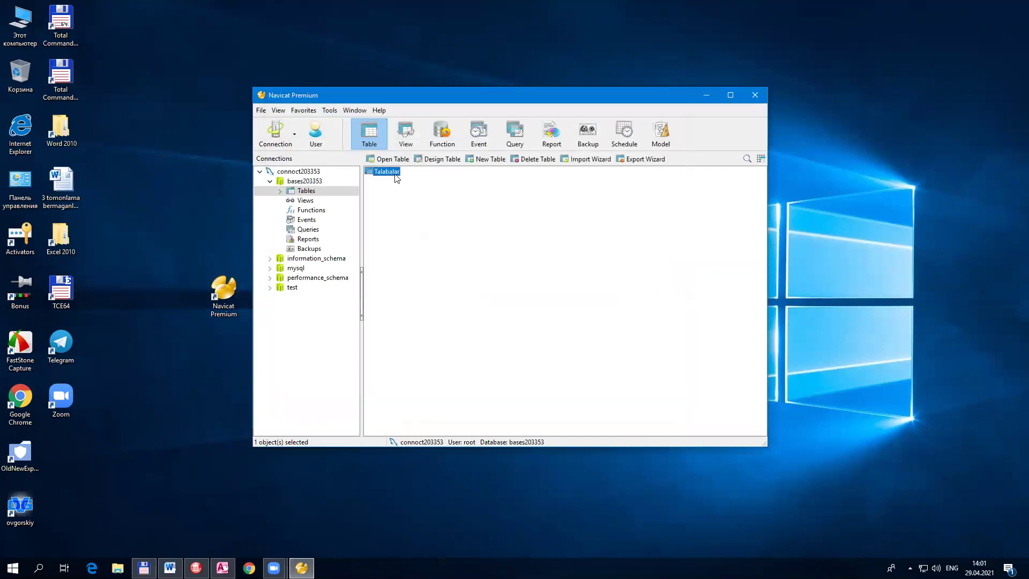
double_click(387, 172)
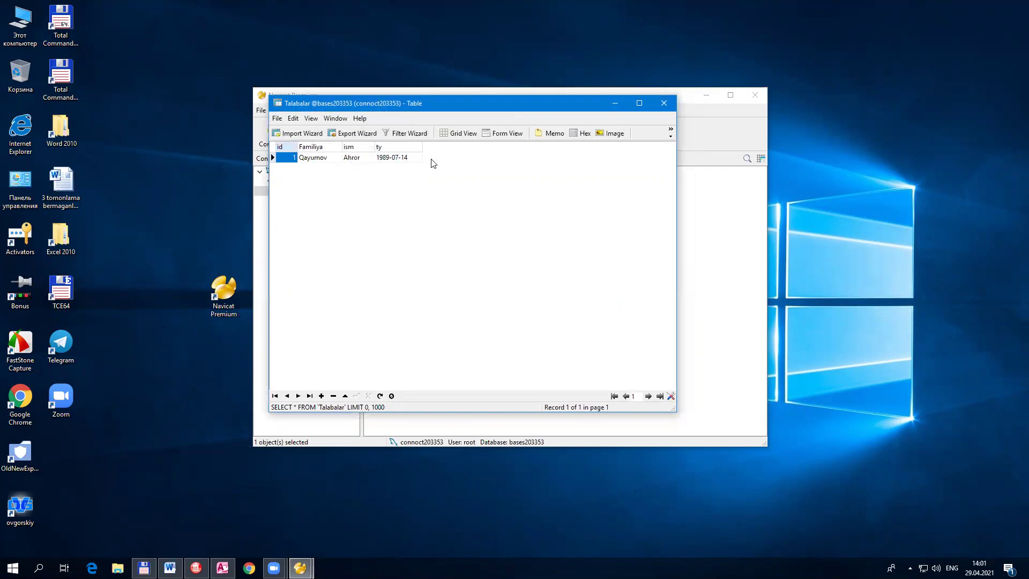
click(656, 107)
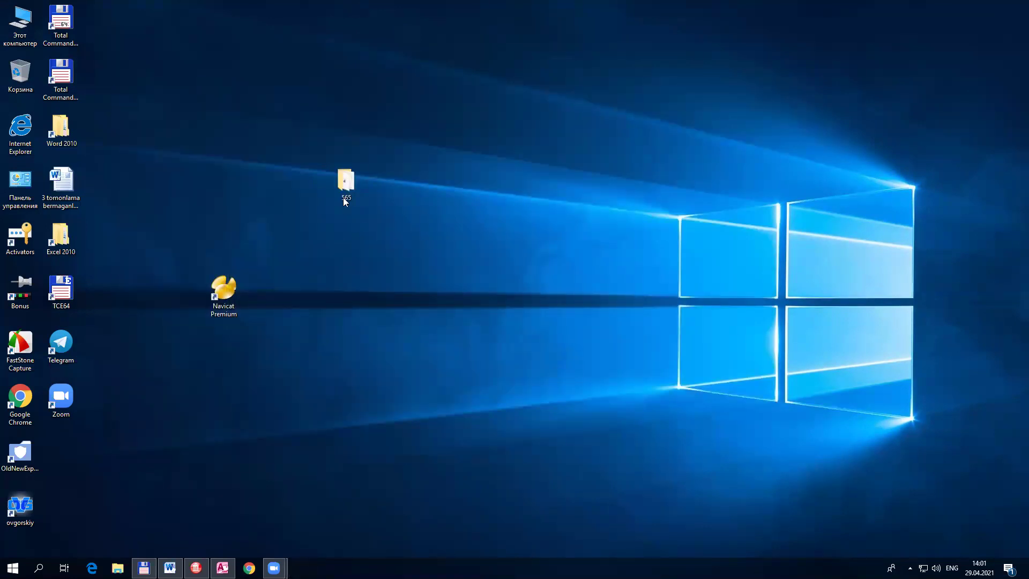
Step: Attempt to delete the 565 folder and cancel the folder-in-use error
click(279, 158)
drag(358, 191, 20, 75)
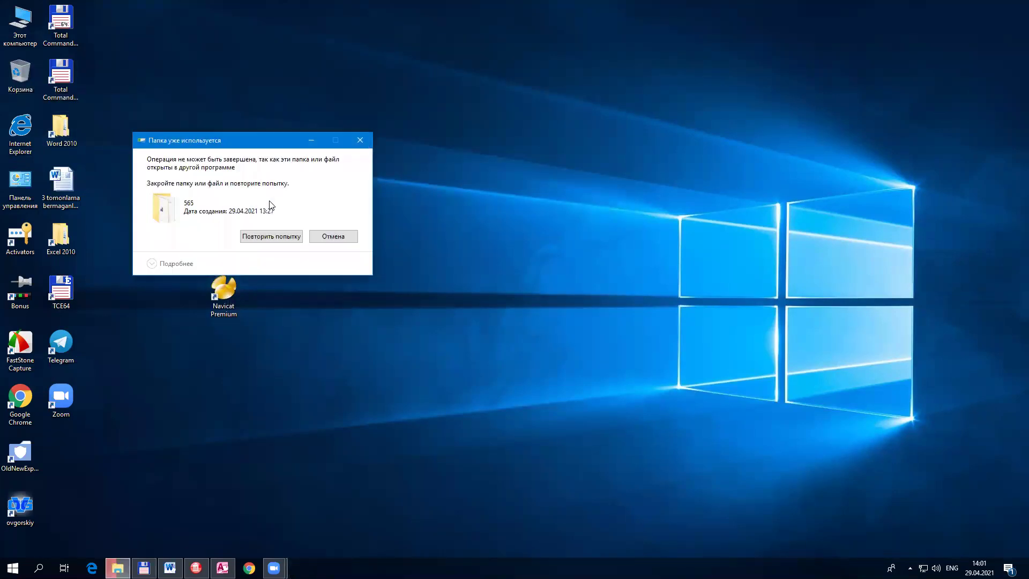
click(281, 238)
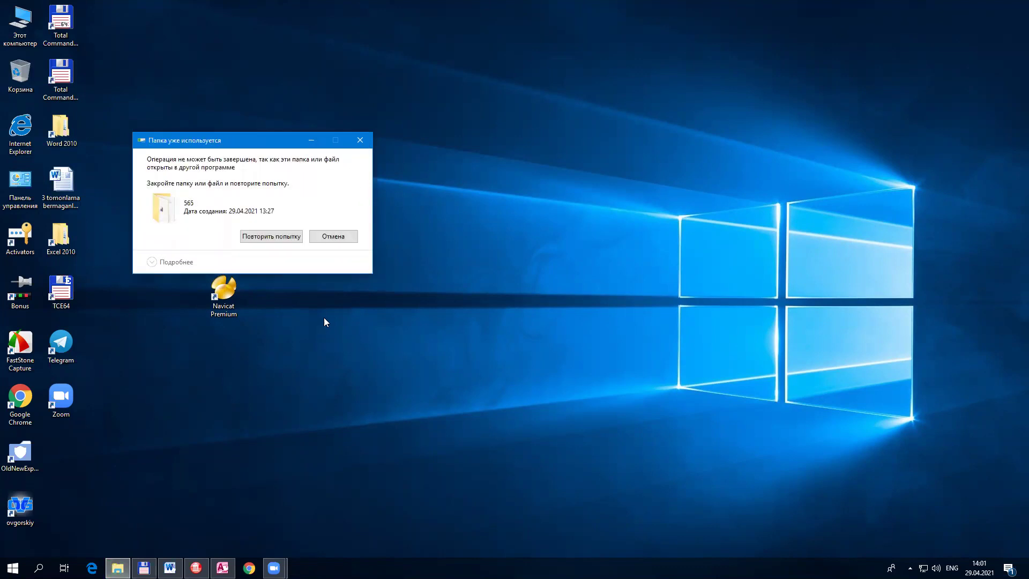
click(344, 242)
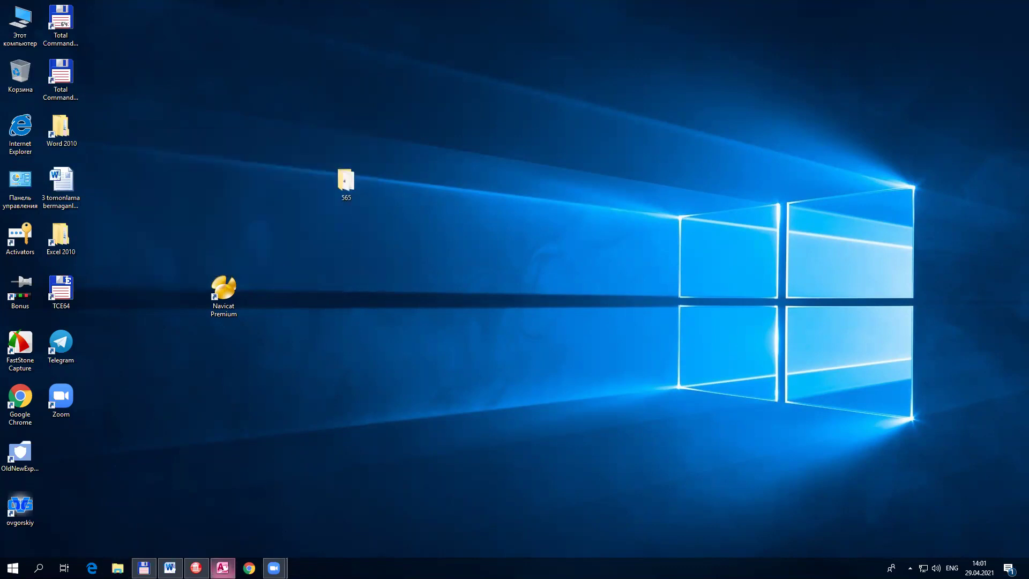
Step: Close Microsoft Access from the taskbar, choosing Нет to discard the talaba table changes
right_click(231, 568)
click(233, 541)
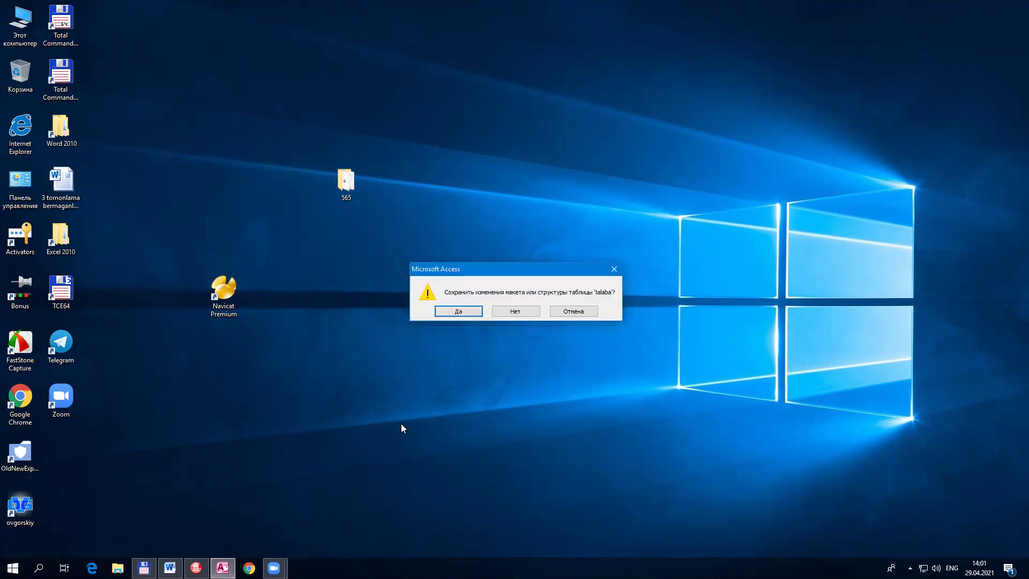
click(516, 312)
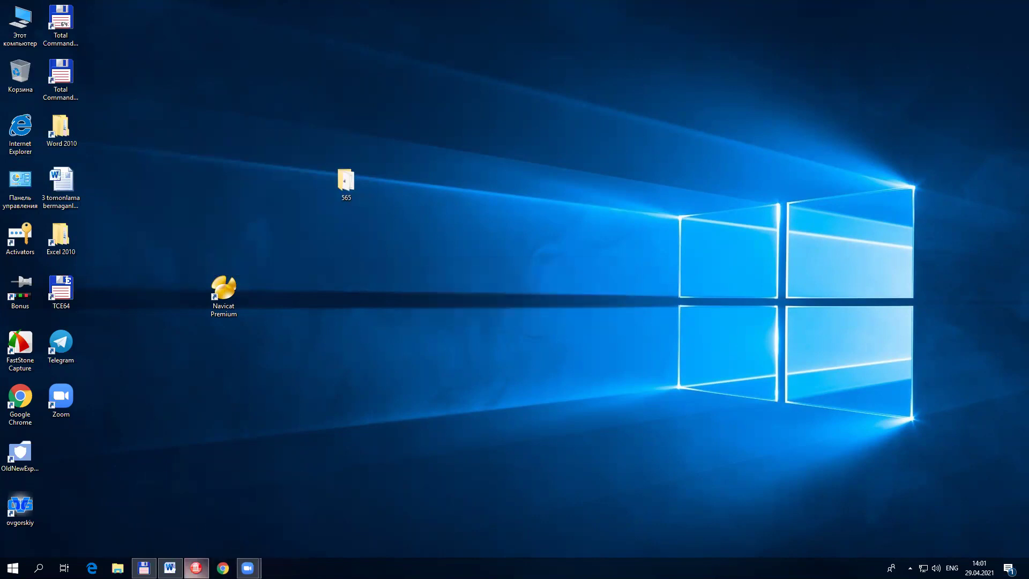
click(196, 568)
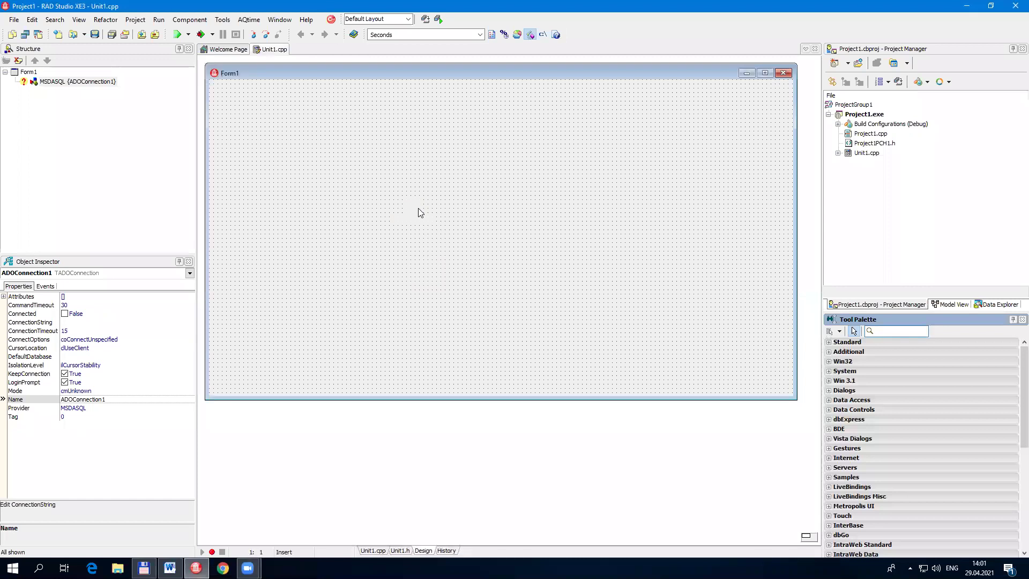
double_click(417, 207)
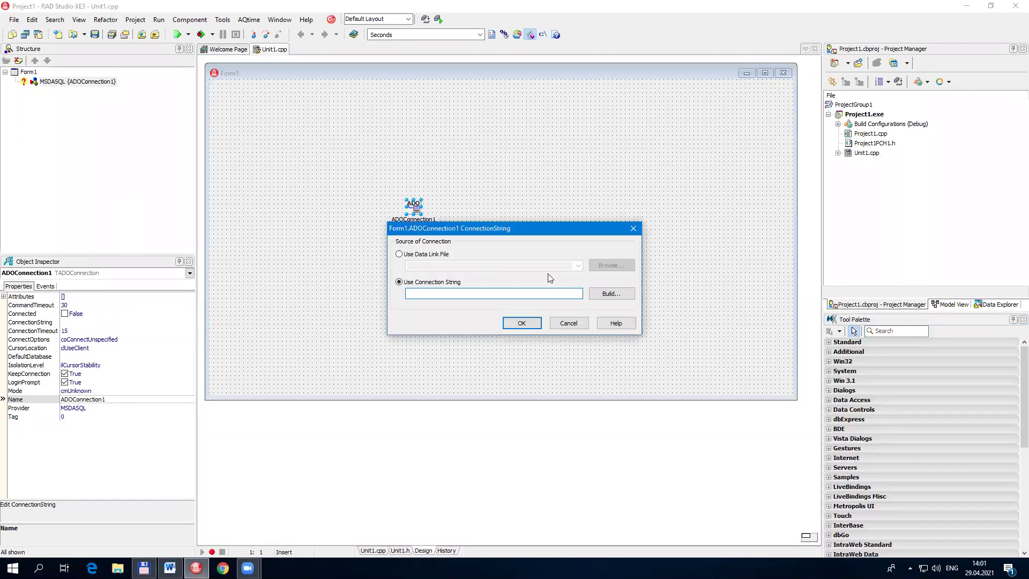
click(605, 300)
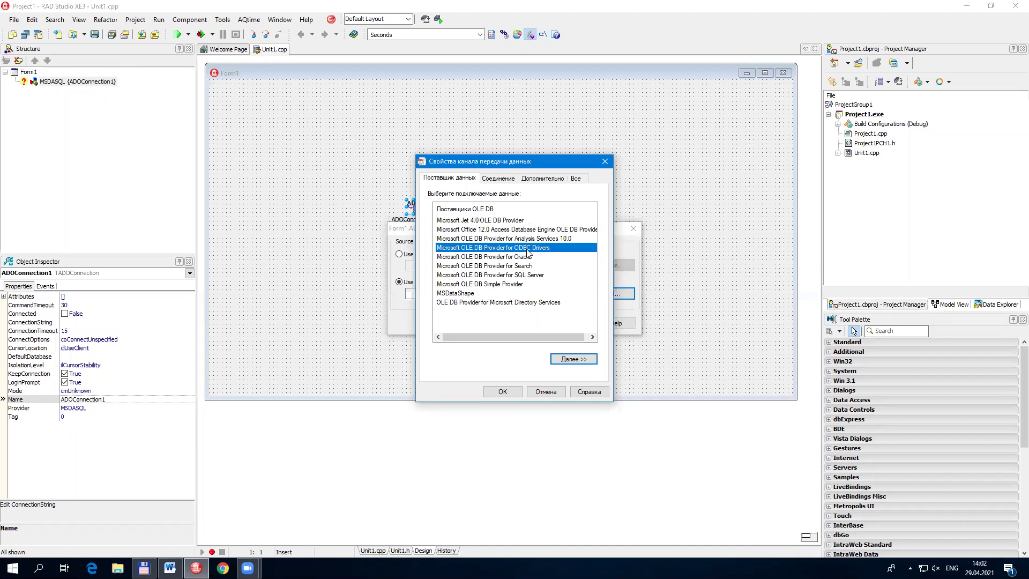
click(544, 392)
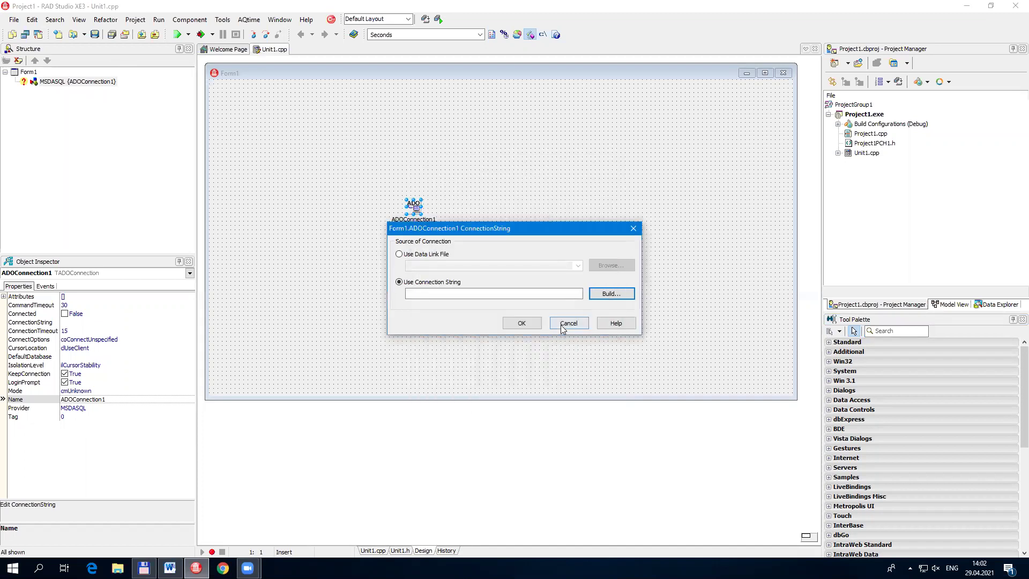
click(561, 325)
drag(371, 176, 474, 267)
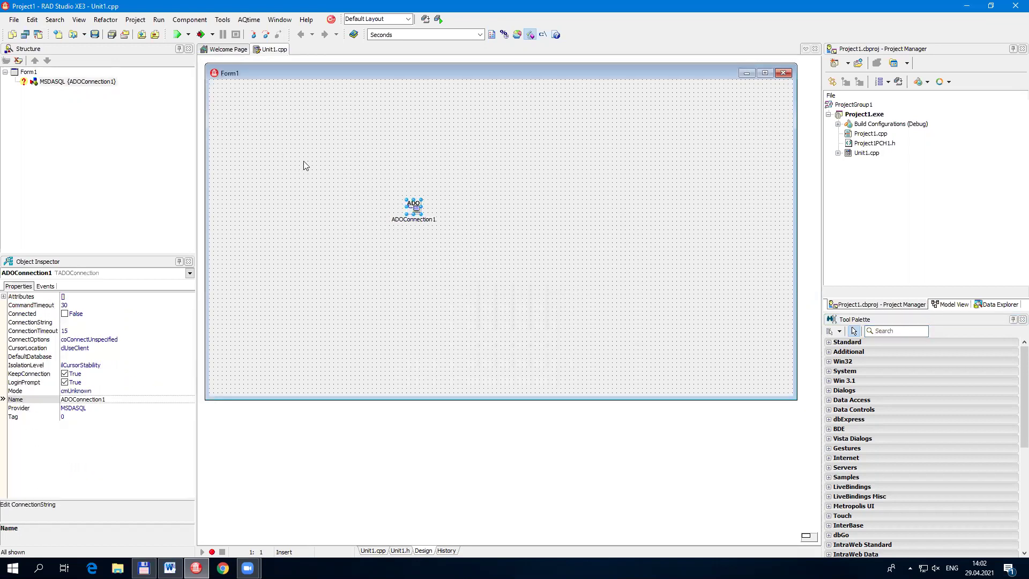
Step: Delete ADOConnection1 from the form and close all project files without saving
key(Delete)
click(14, 19)
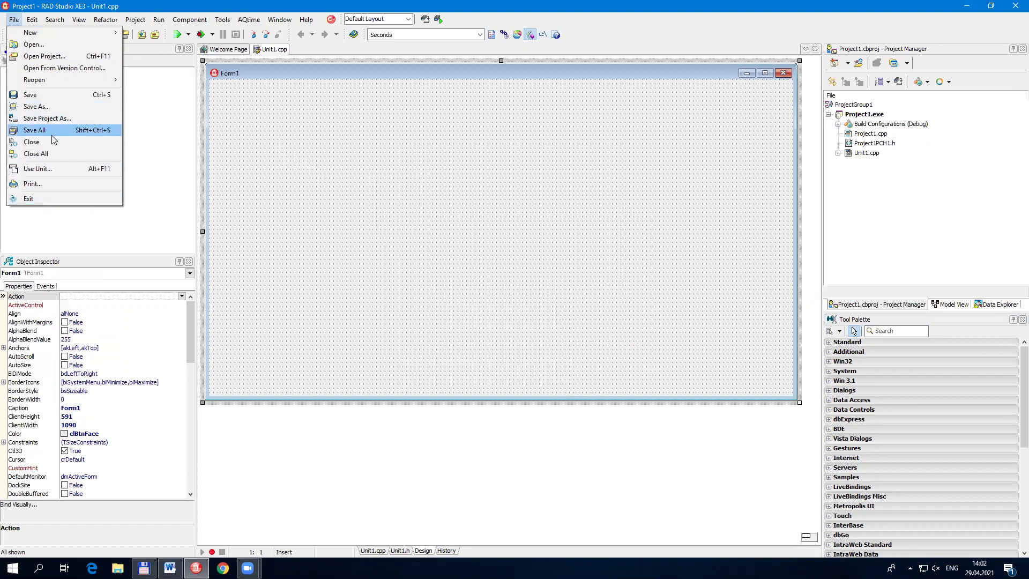
click(59, 155)
click(542, 298)
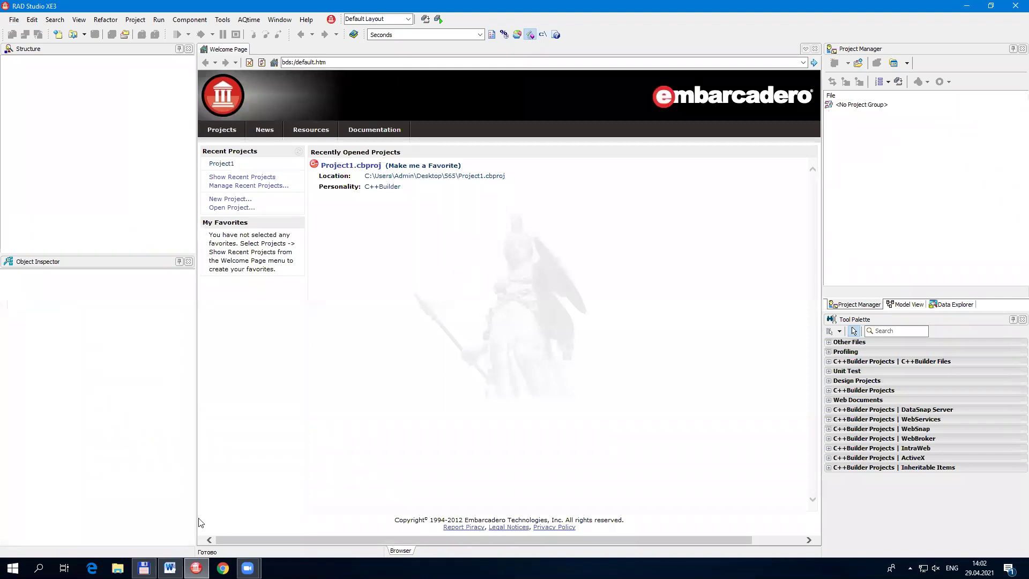
click(143, 568)
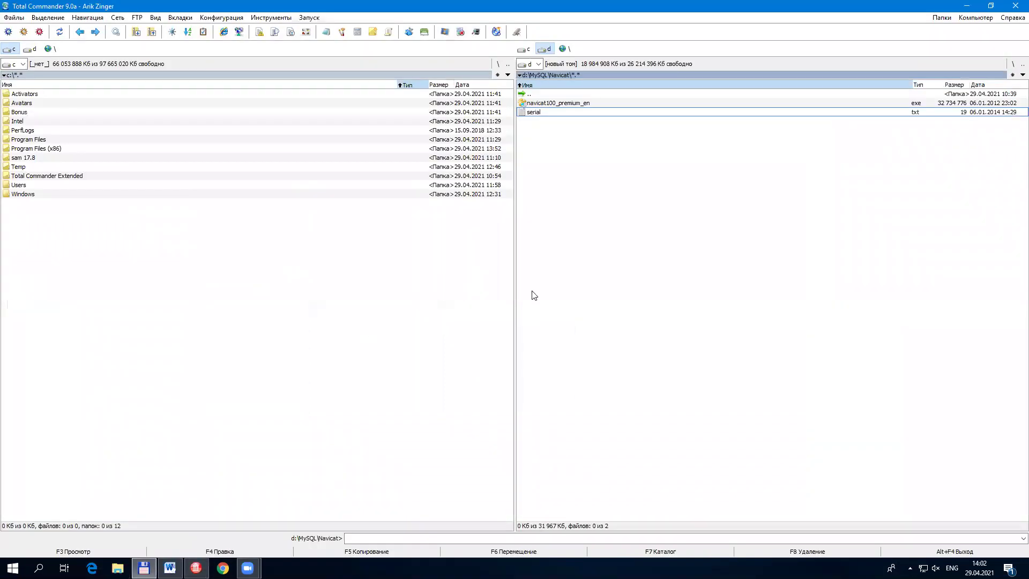
Step: Go up to d:\MySQL and launch mysql-connector-odbc-5.1.10-win32.msi
key(BackSpace)
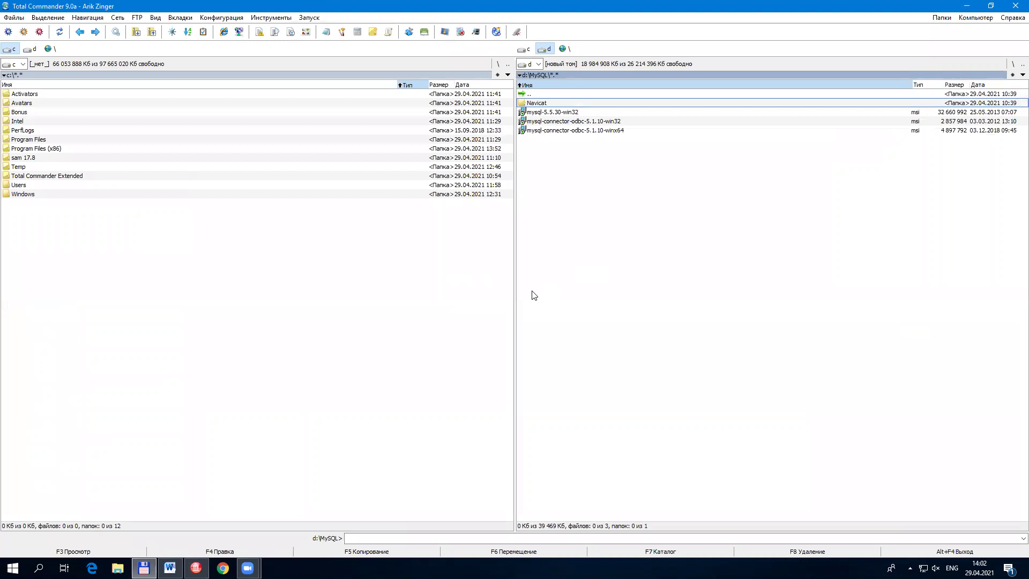
key(Down)
key(Down)
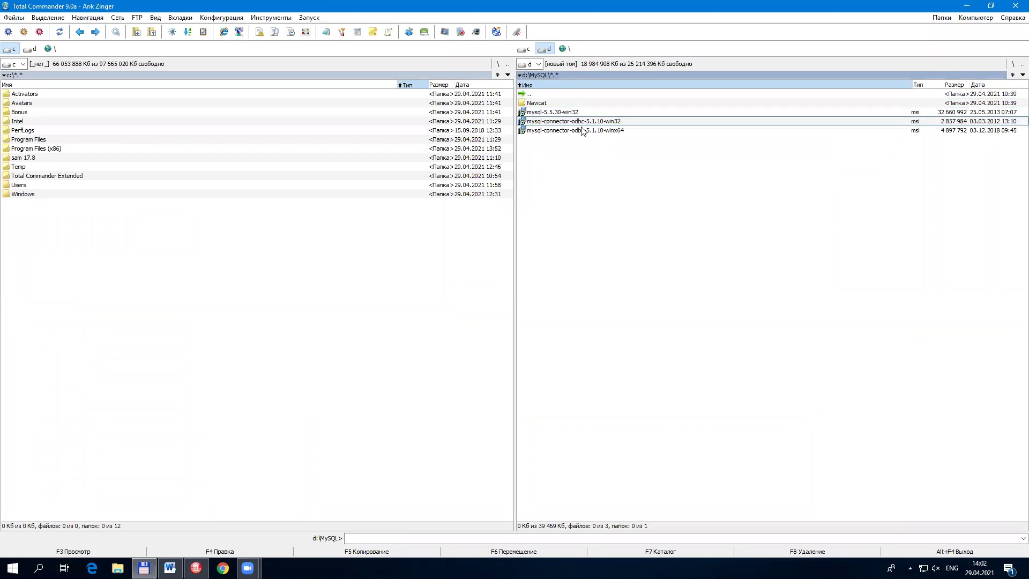
mouse_move(592, 124)
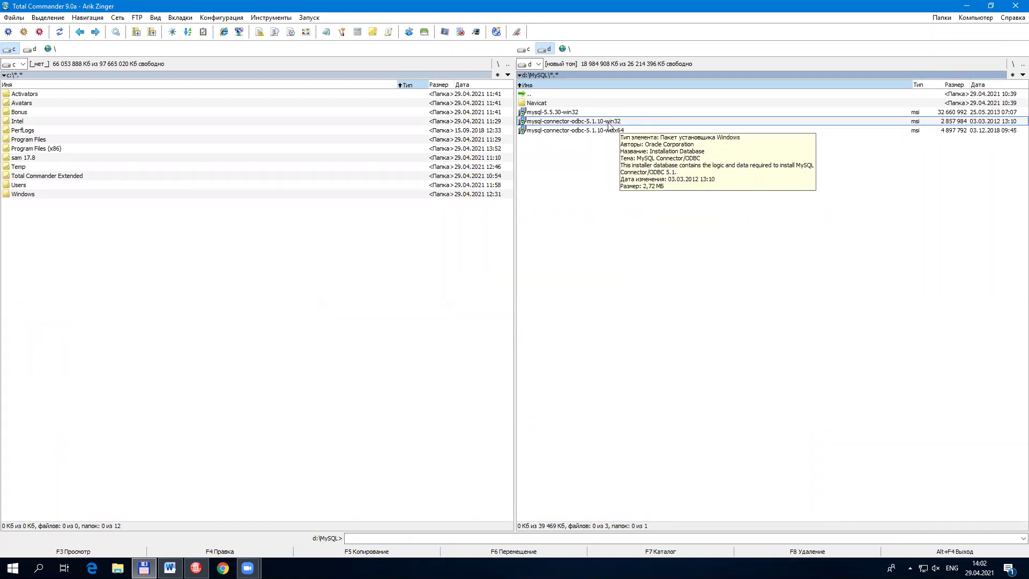
double_click(612, 130)
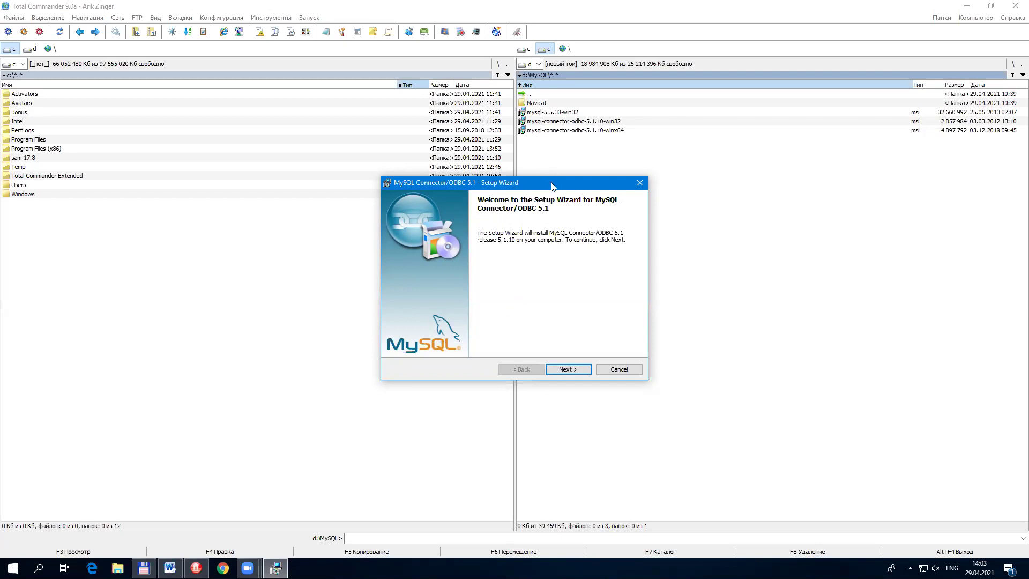
Step: Install Connector/ODBC 5.1 with the license accepted and Typical setup, then close Total Commander
drag(552, 186, 537, 130)
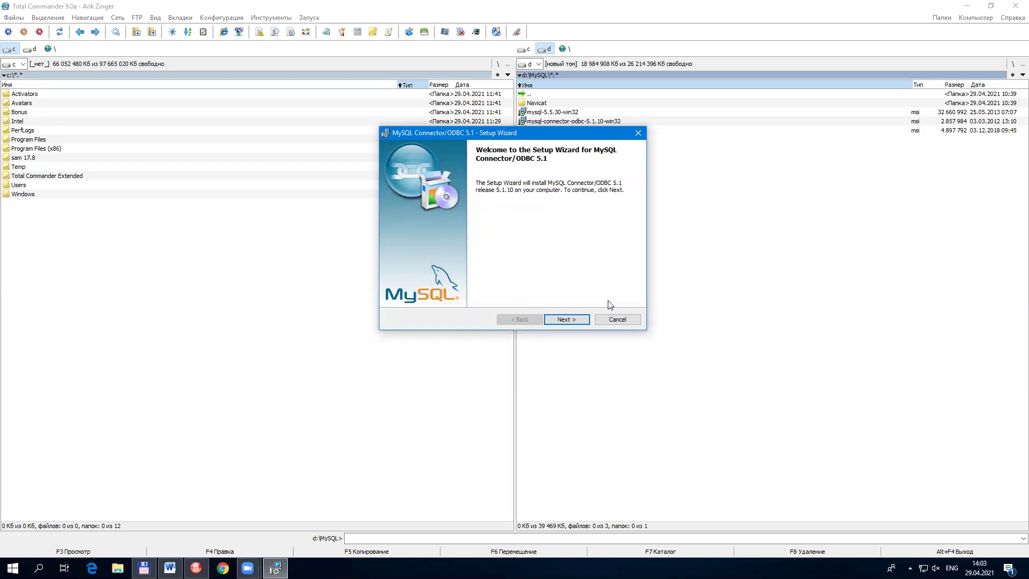
click(574, 323)
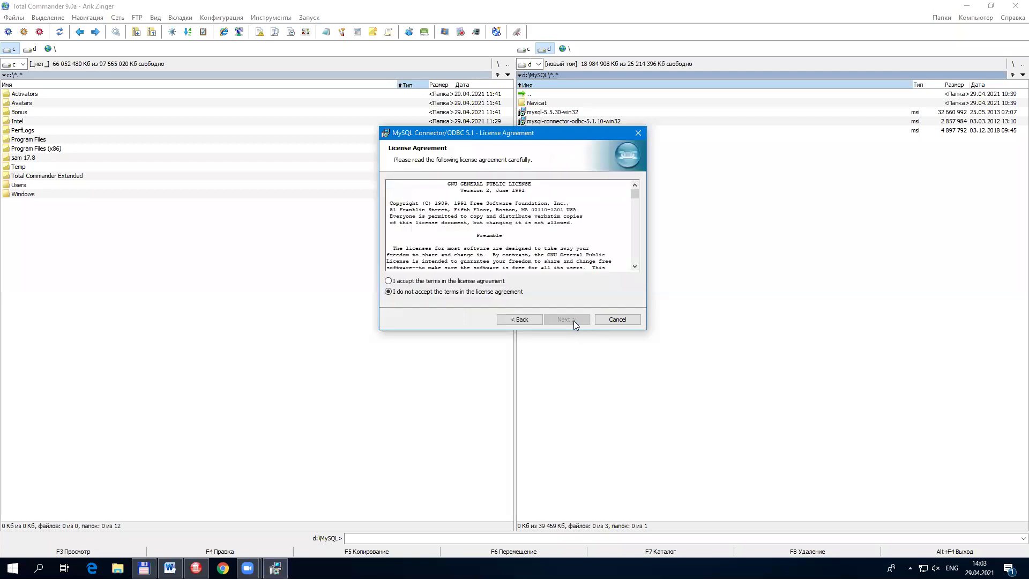
click(453, 284)
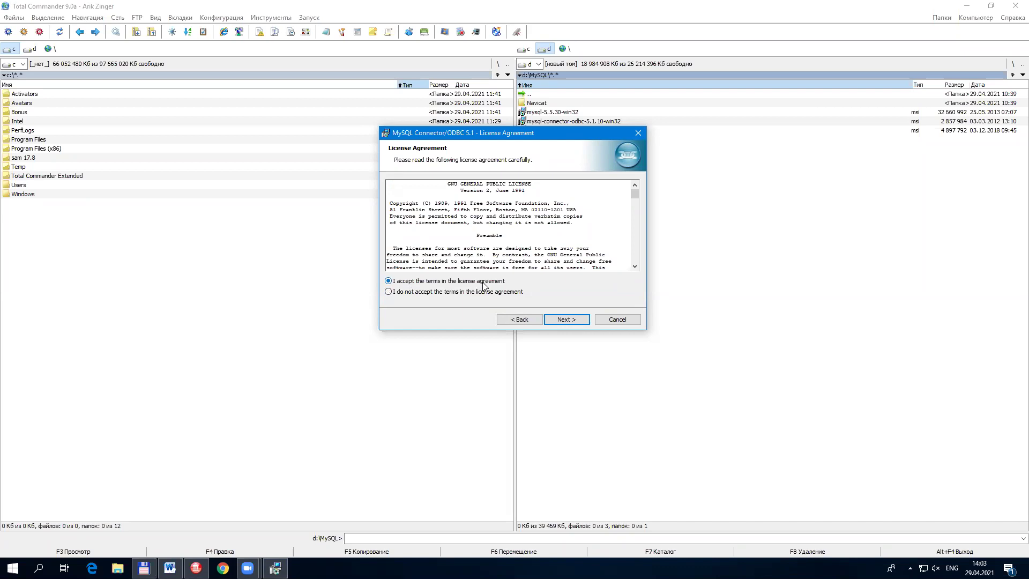
click(583, 321)
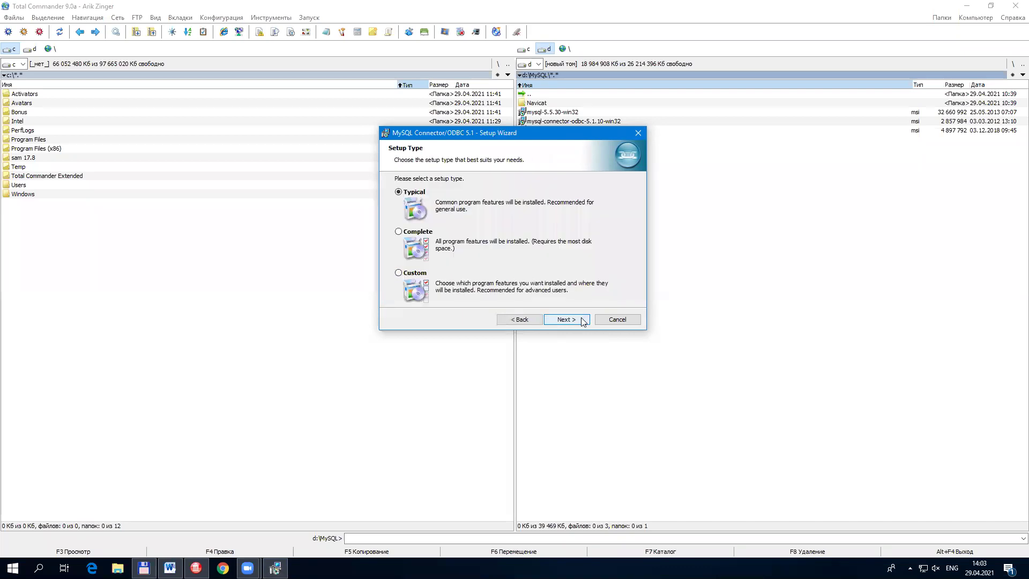
click(583, 321)
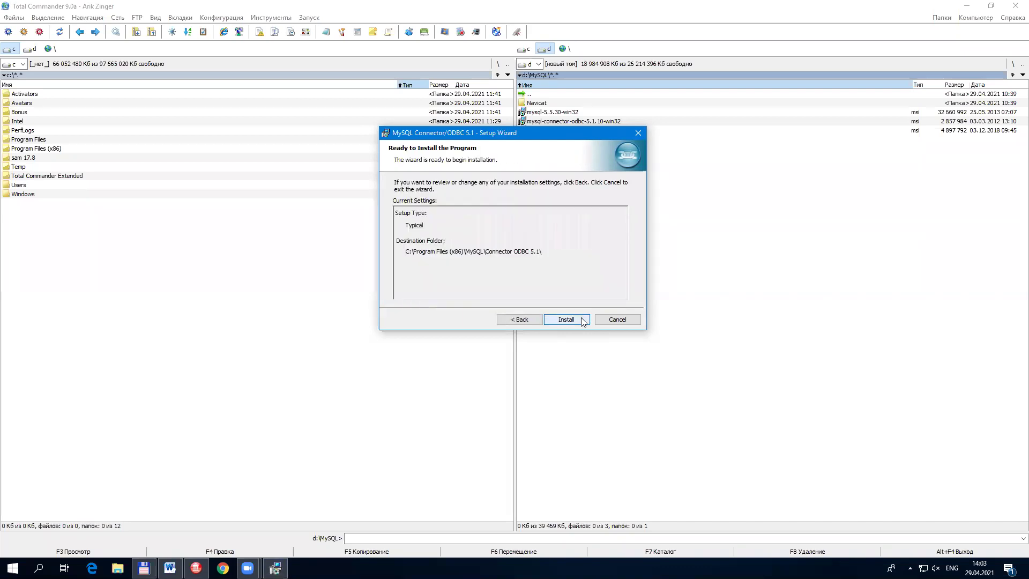
click(583, 320)
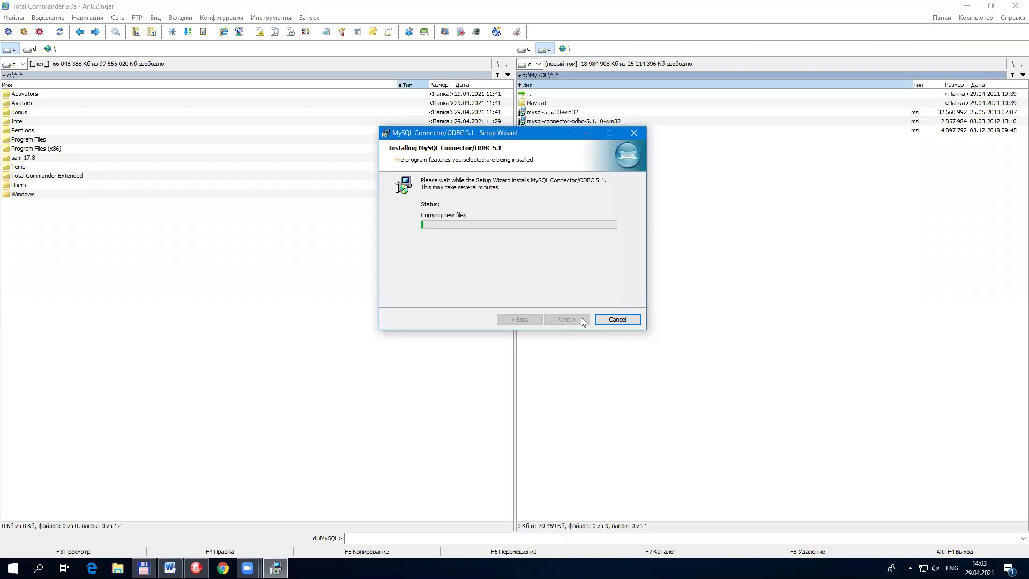
click(583, 320)
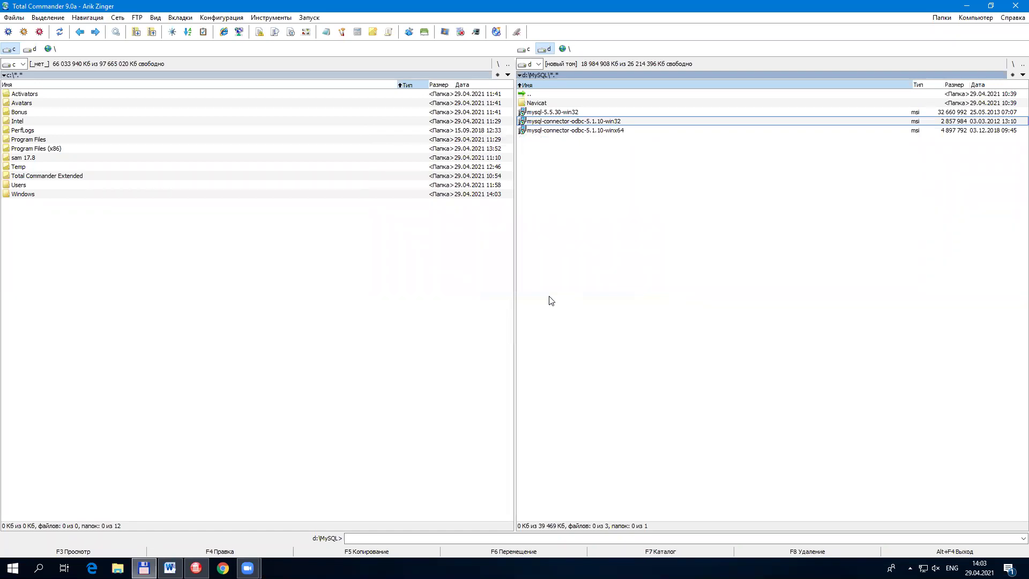
click(1016, 7)
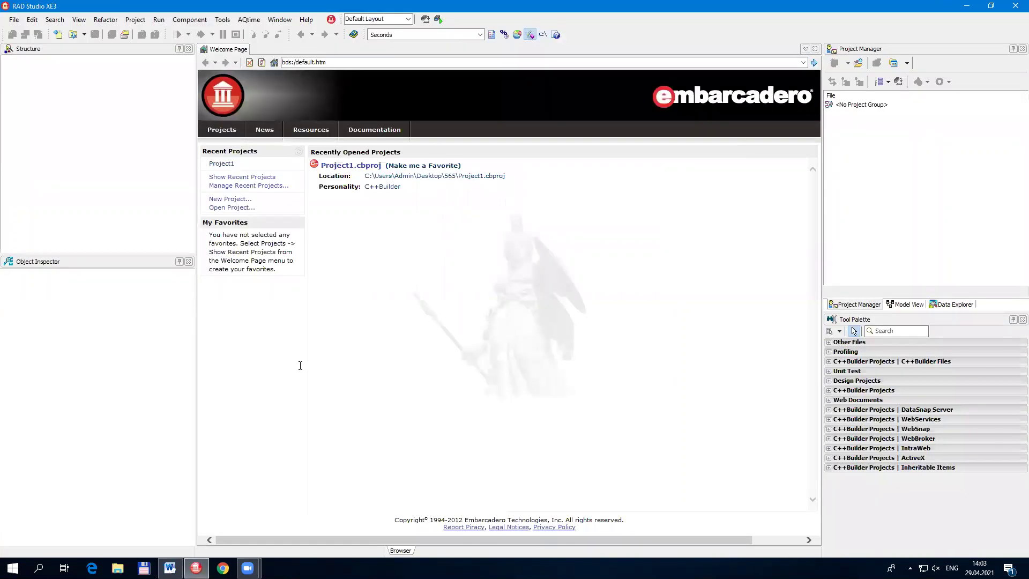
Step: Minimize RAD Studio, open This PC to view its Компьютер ribbon, then close it
click(966, 6)
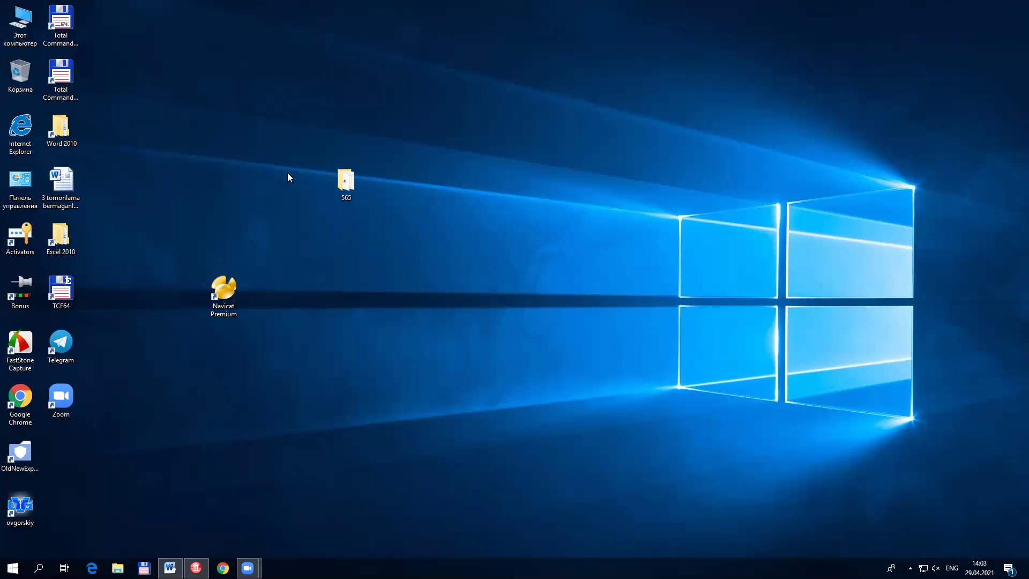
click(346, 182)
click(179, 307)
double_click(20, 22)
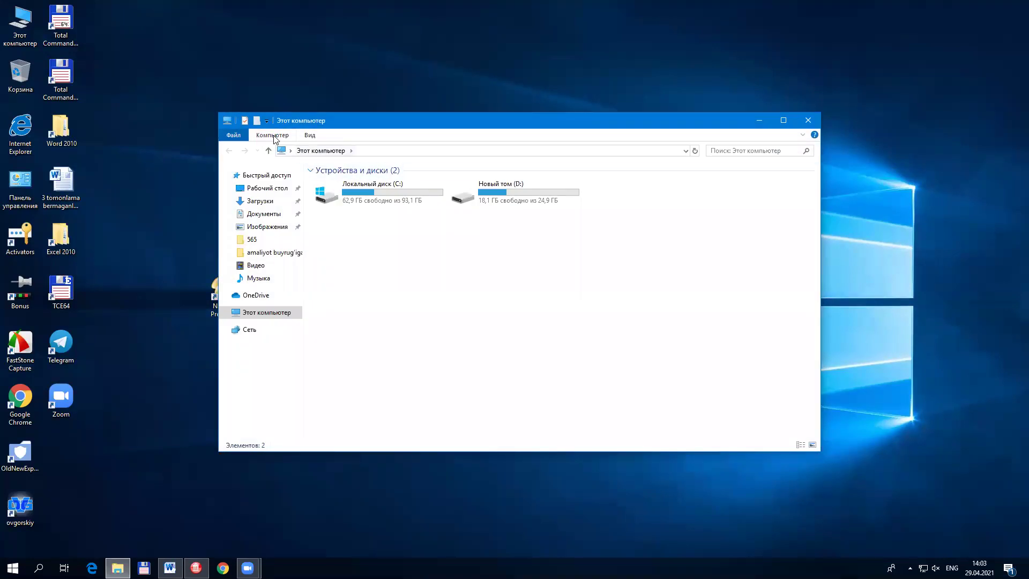
click(275, 137)
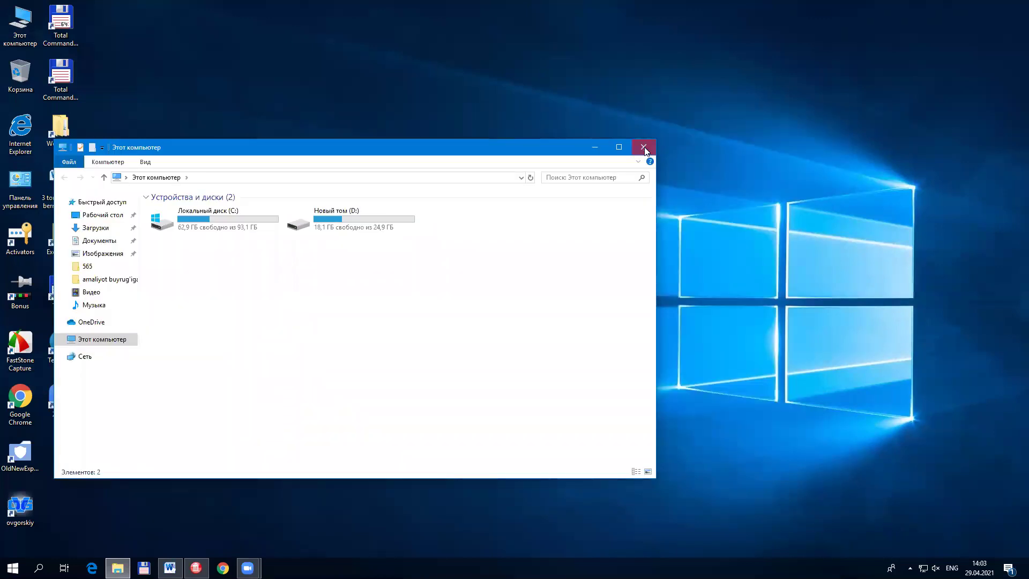
click(645, 149)
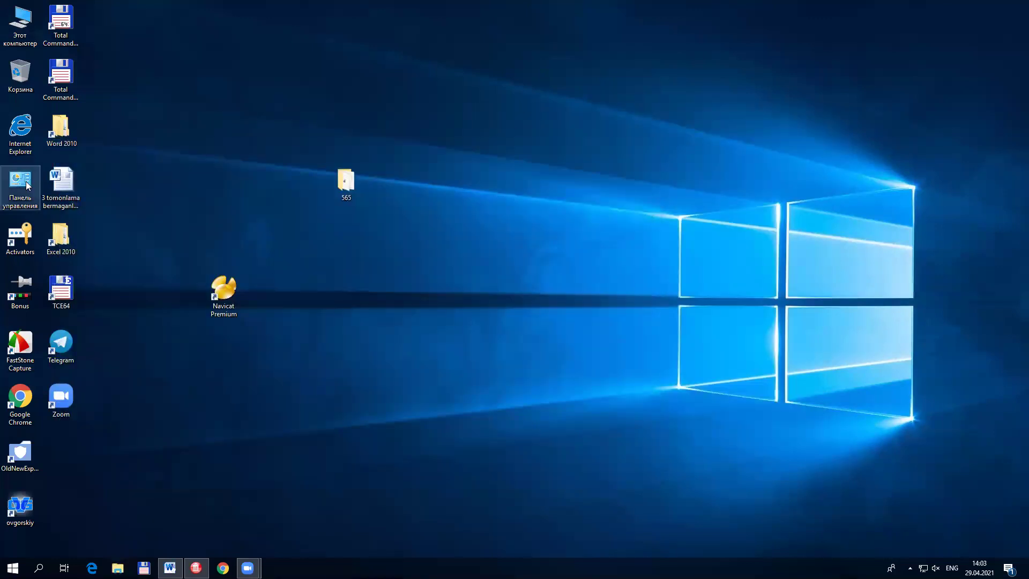
Step: Open Панель управления from Start and switch its view between large and small icons
click(13, 567)
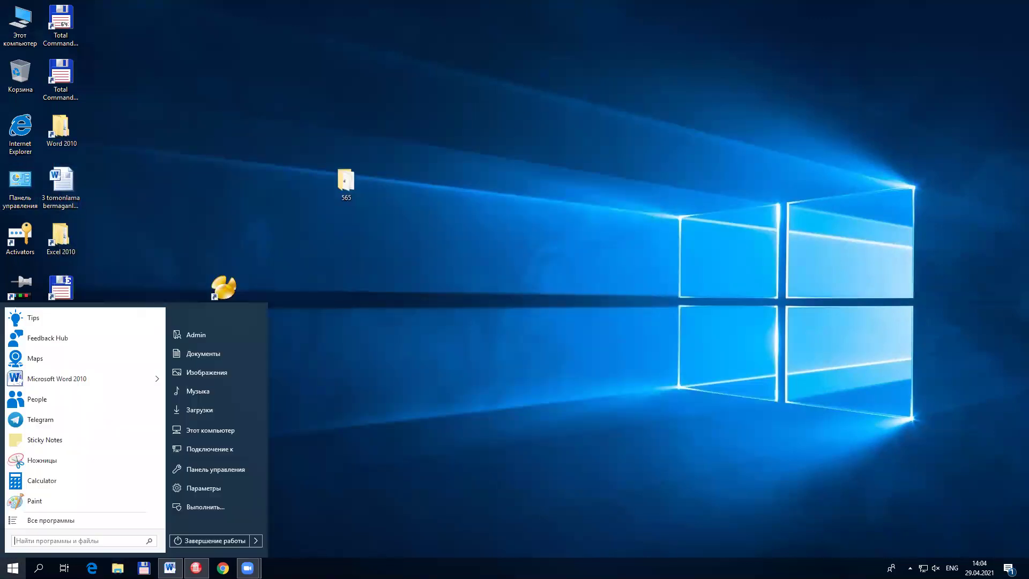
click(203, 470)
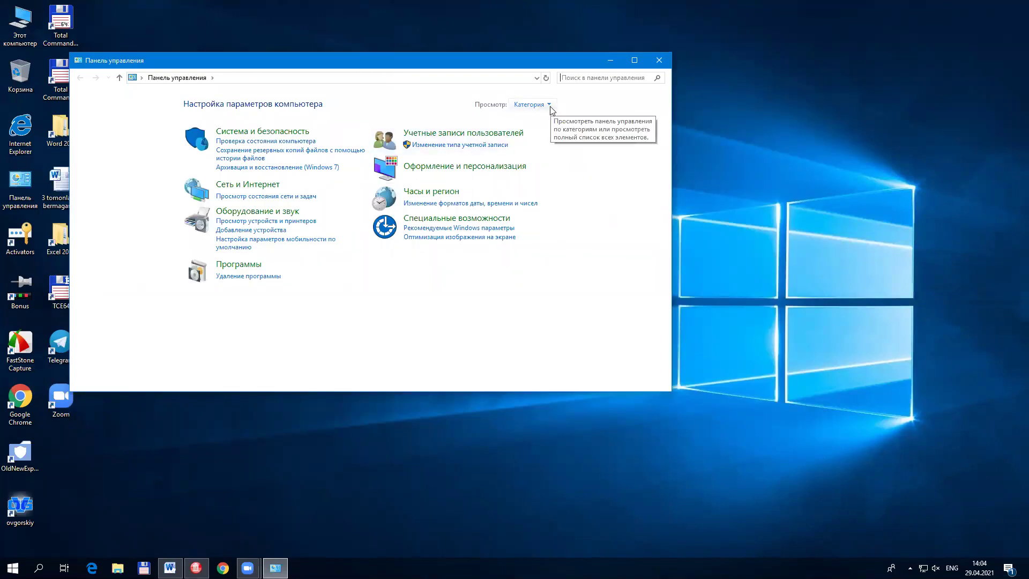
click(550, 107)
click(553, 130)
click(599, 105)
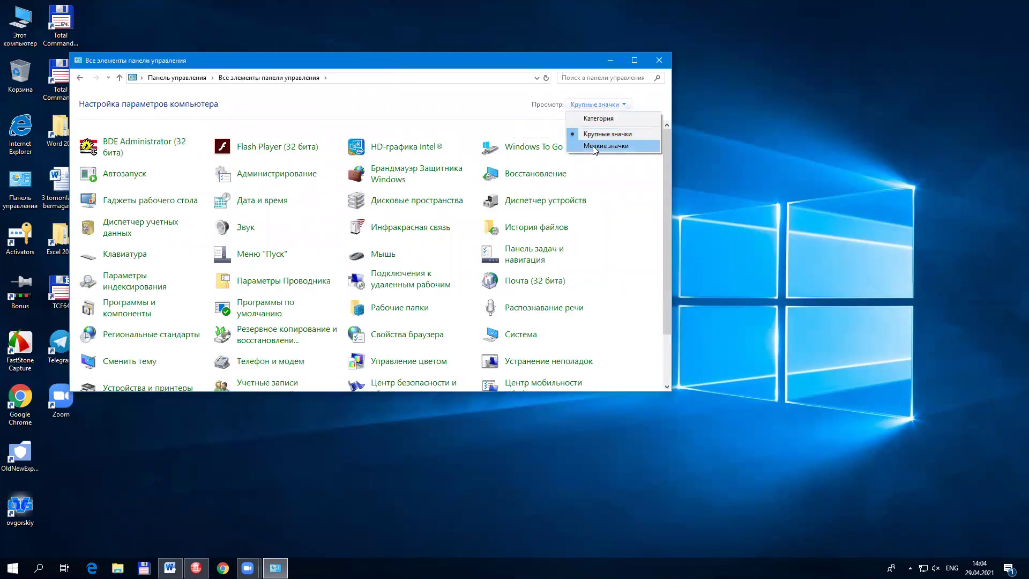
click(593, 146)
Step: Maximize Control Panel, set the view to Крупные значки, and open Администрирование
click(634, 60)
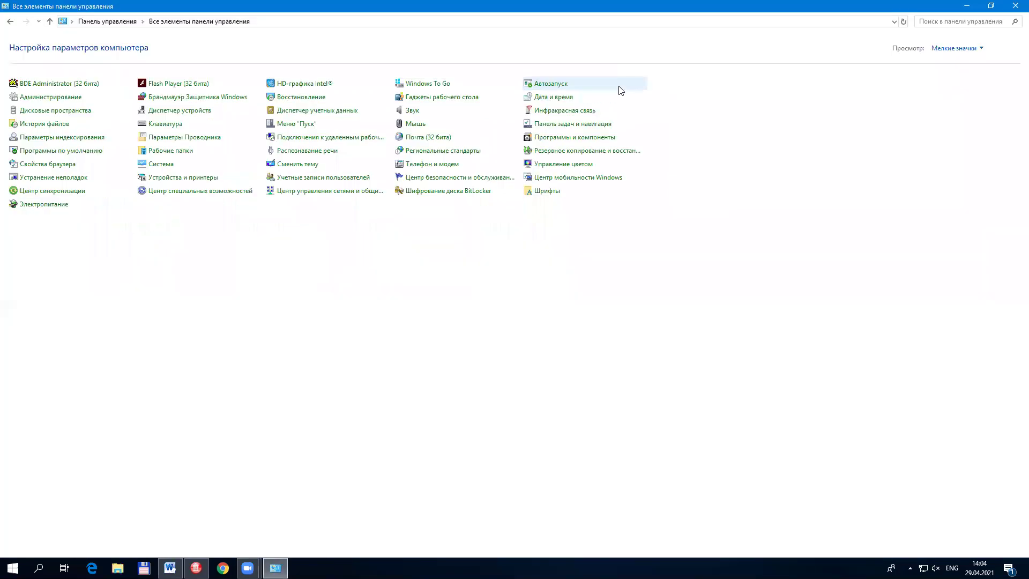
click(955, 49)
click(952, 79)
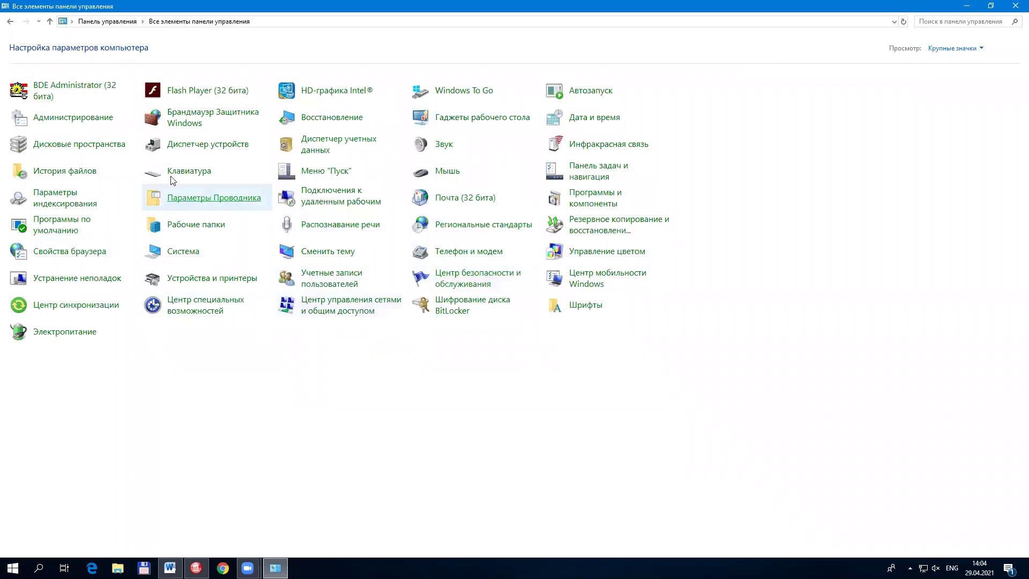
click(85, 124)
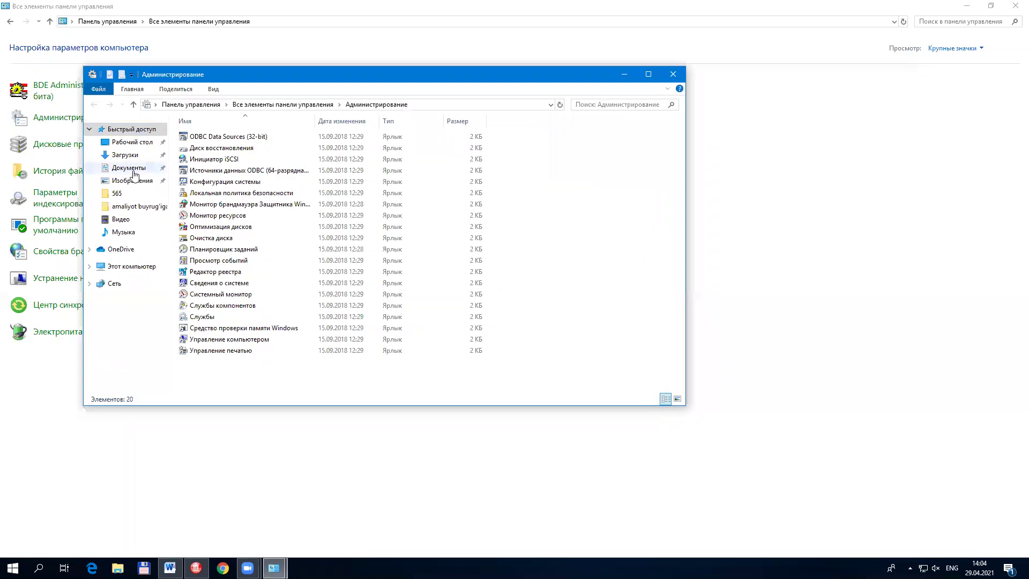
Step: Open ODBC Data Sources (32-bit) and add a new user data source on MySQL ODBC 5.1 Driver
click(217, 138)
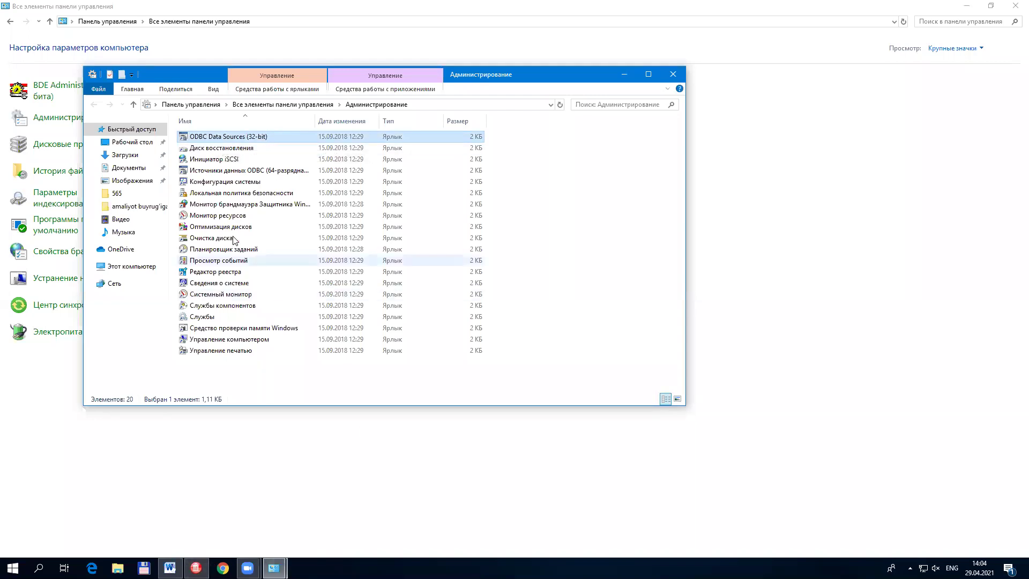
double_click(251, 137)
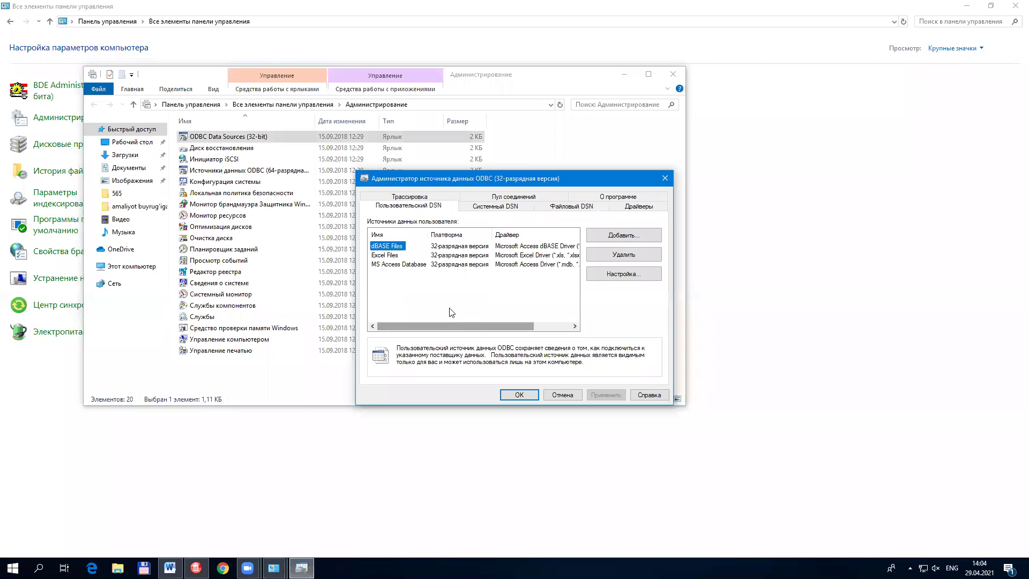
click(610, 241)
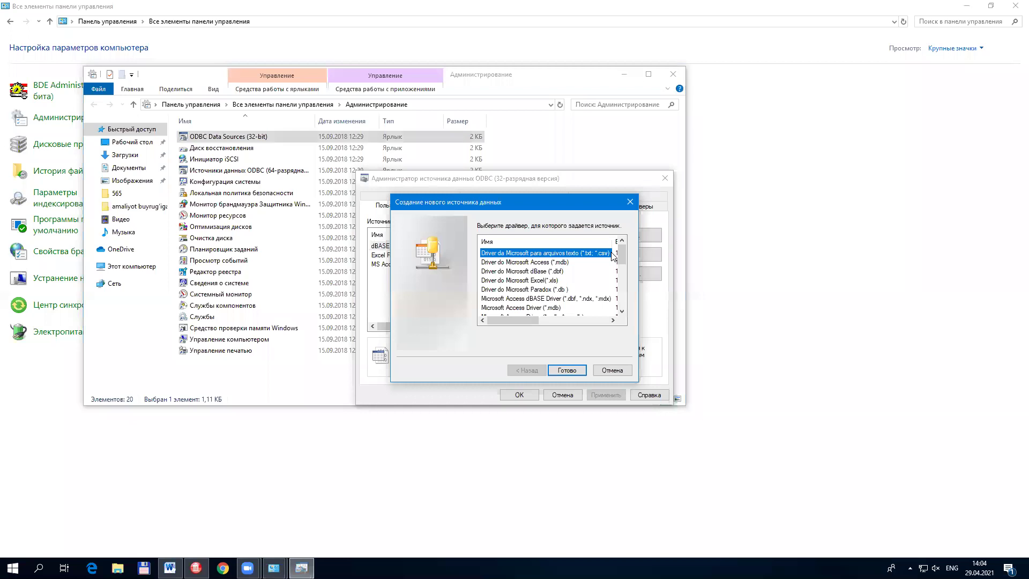
drag(623, 257, 630, 317)
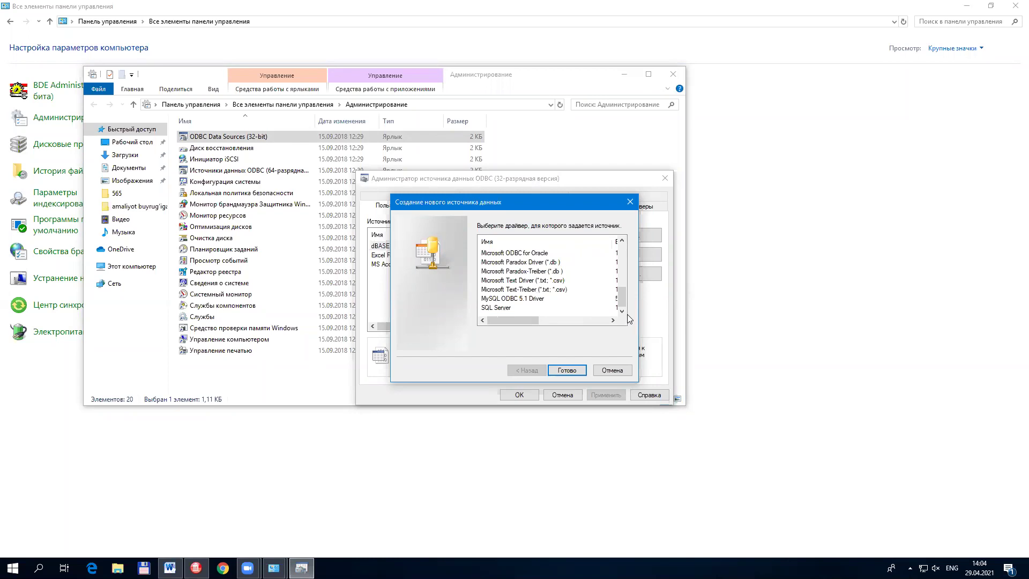
click(546, 300)
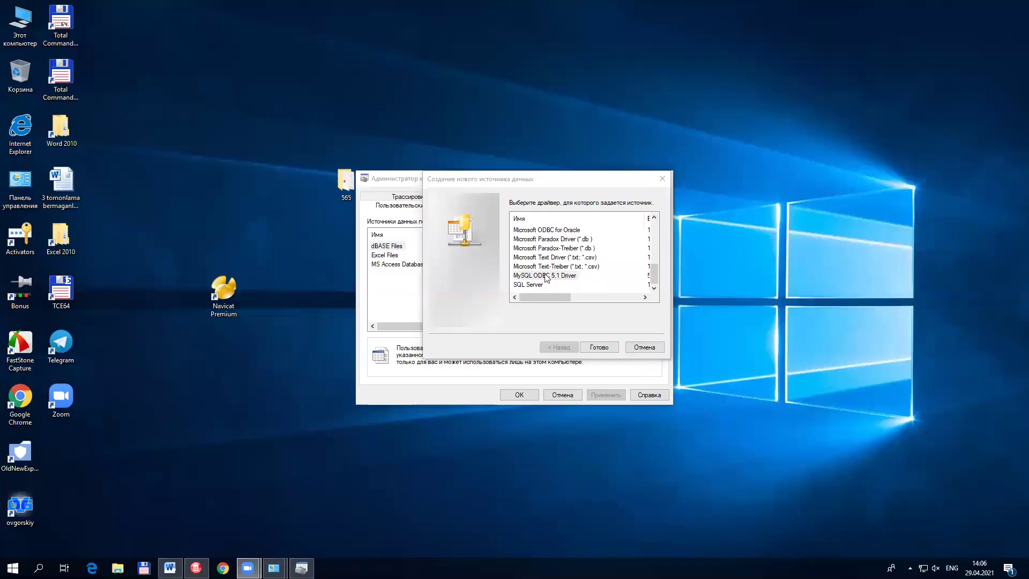
click(561, 288)
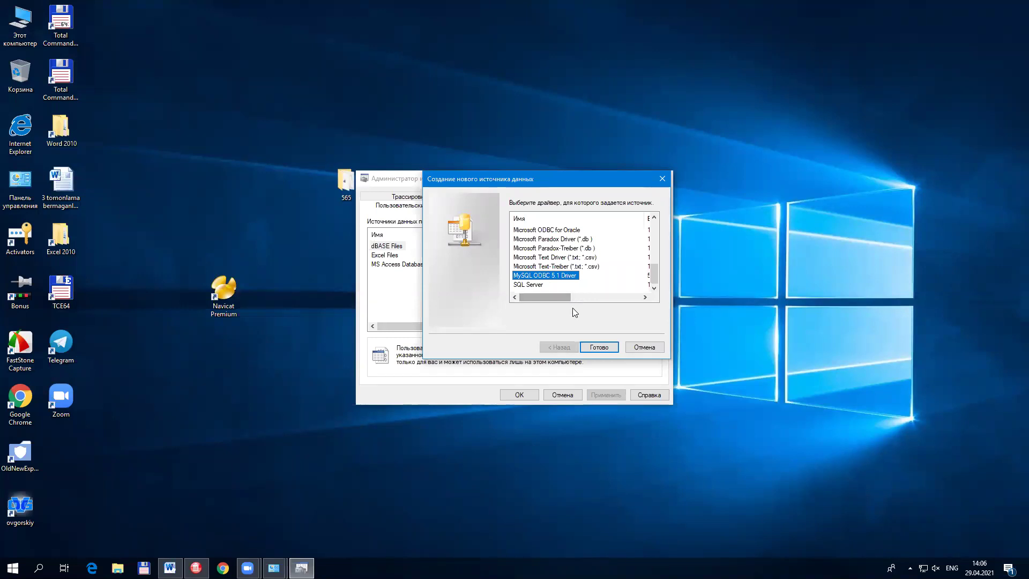
click(594, 347)
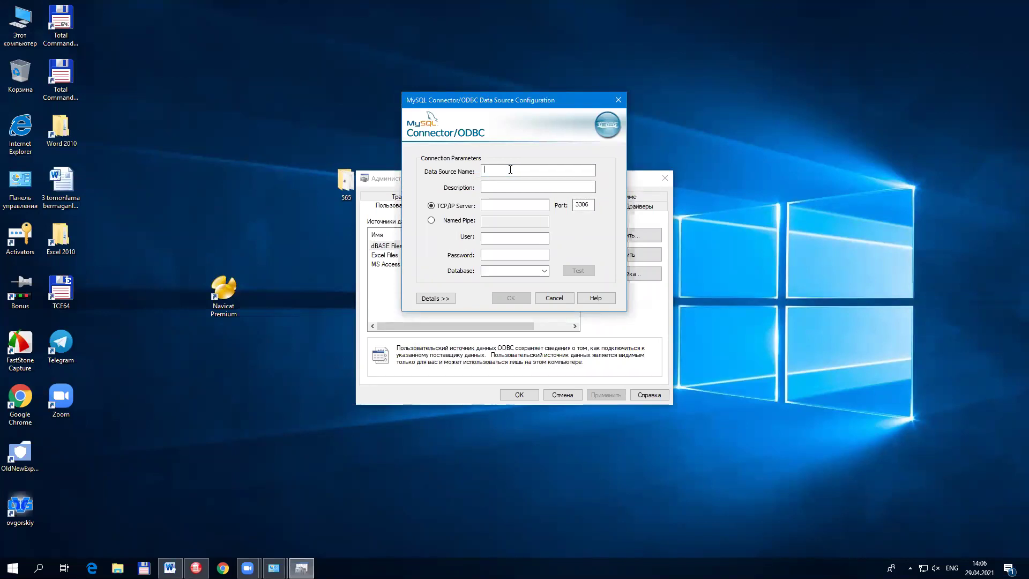
Step: Enter the DStalaba data source name and localhost as the server host
text(DStalaba)
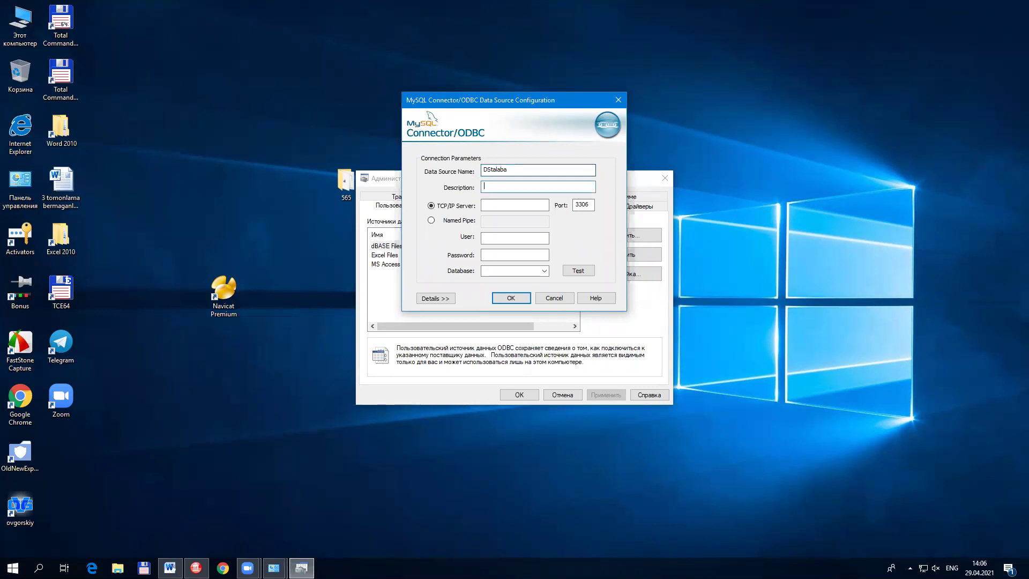
click(524, 206)
text(localhost)
drag(522, 208, 454, 212)
click(508, 205)
click(584, 204)
click(511, 235)
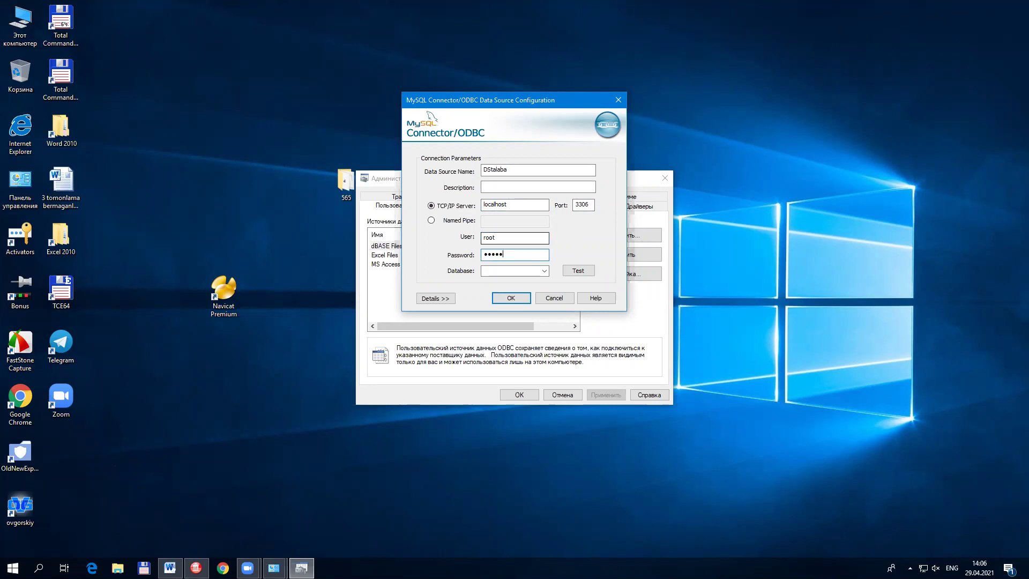
Step: Select database bases203353, test the connection successfully, and save the DStalaba data source
click(545, 272)
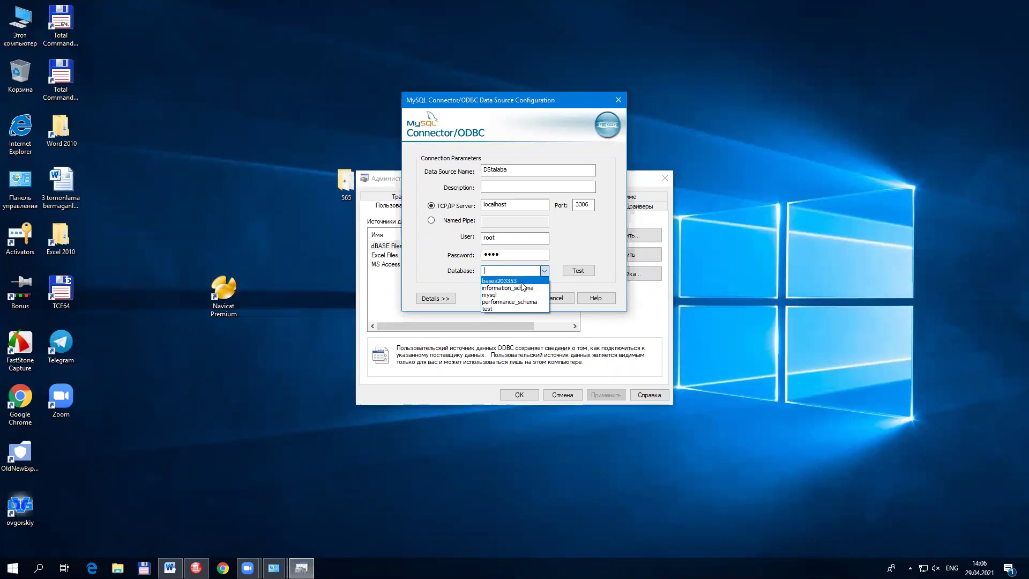
click(521, 282)
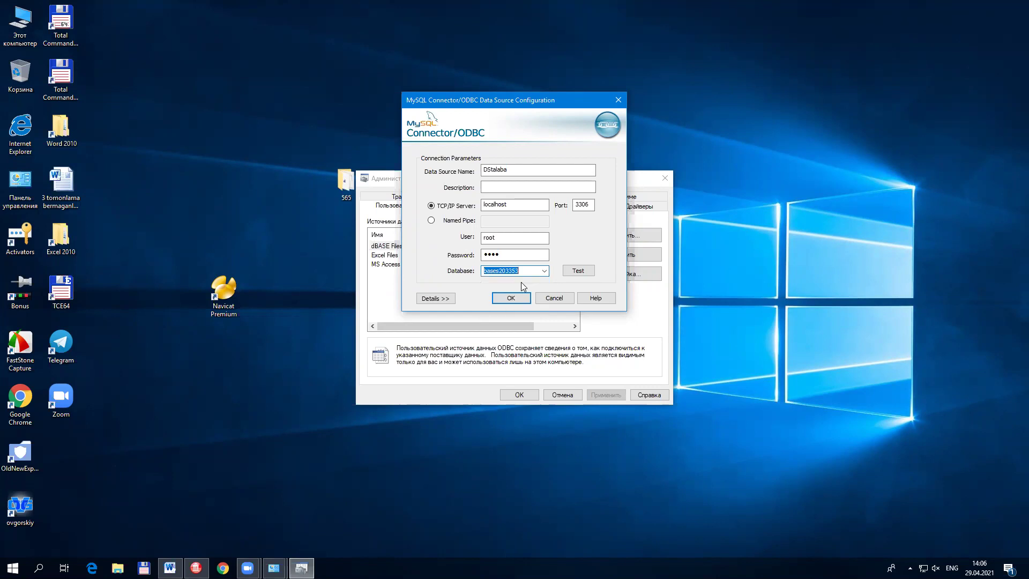
click(504, 274)
click(572, 275)
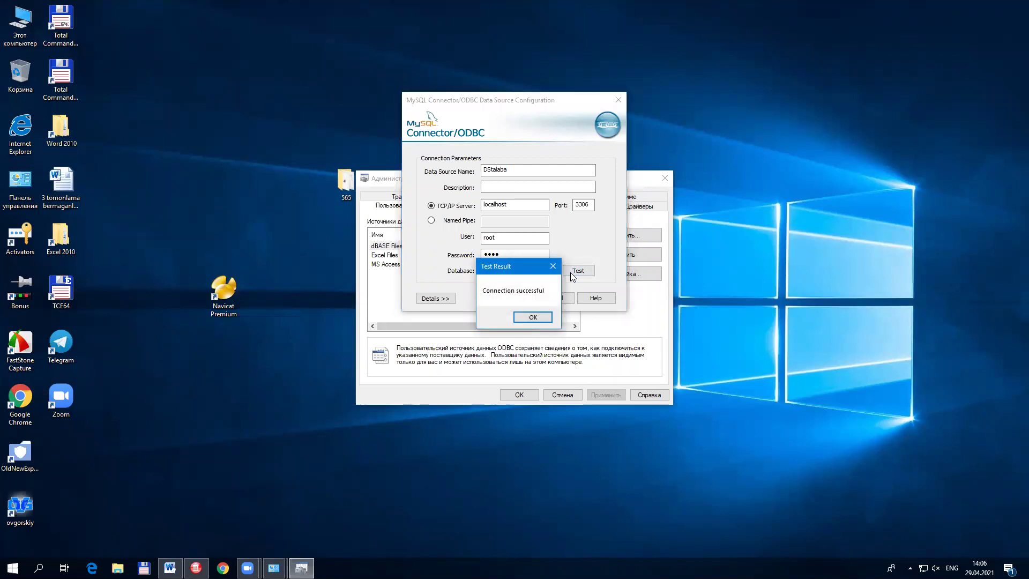
click(532, 317)
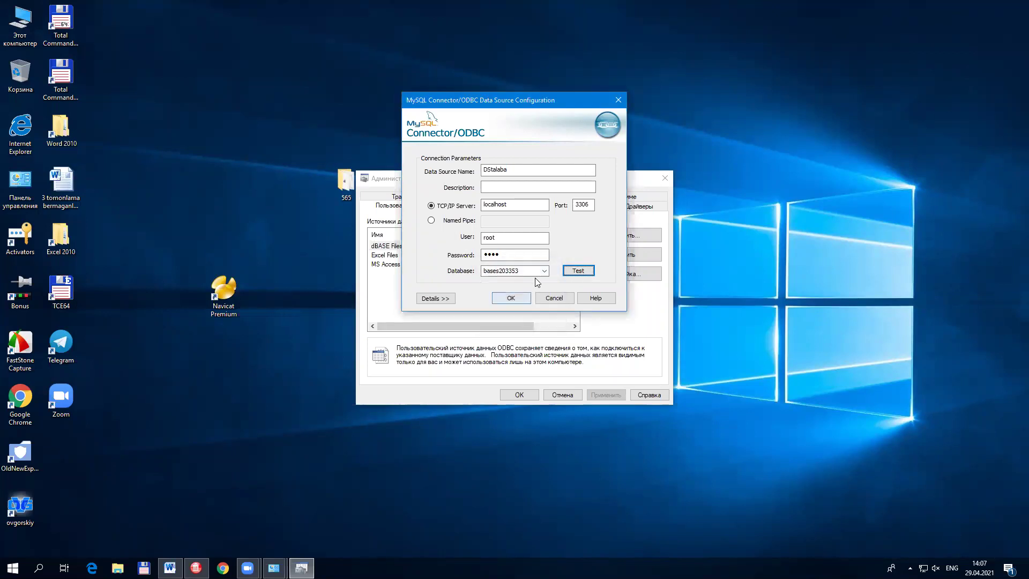
click(576, 271)
click(532, 317)
click(514, 298)
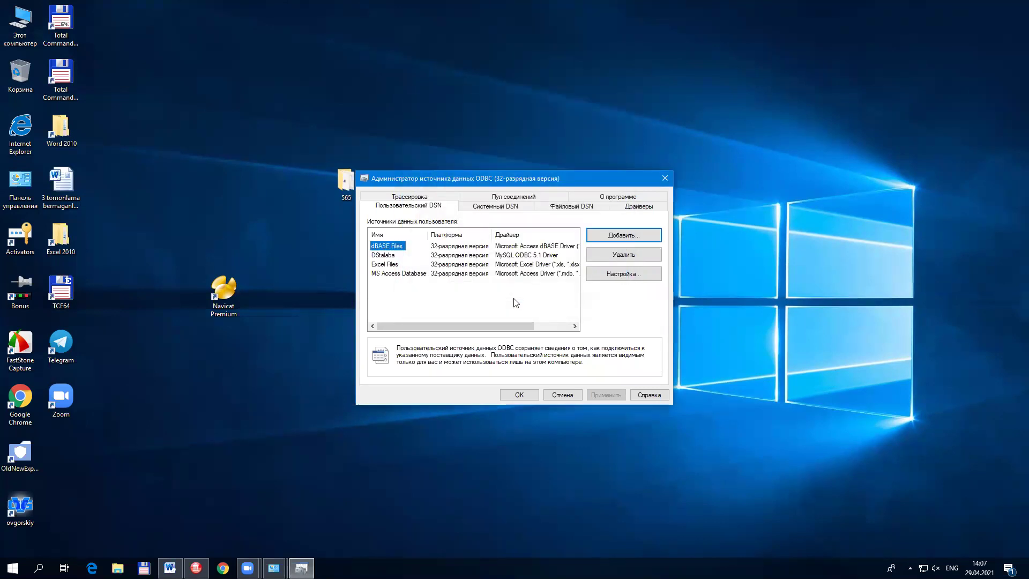
Step: Close the ODBC Data Source Administrator with OK and bring RAD Studio XE3 forward
click(518, 394)
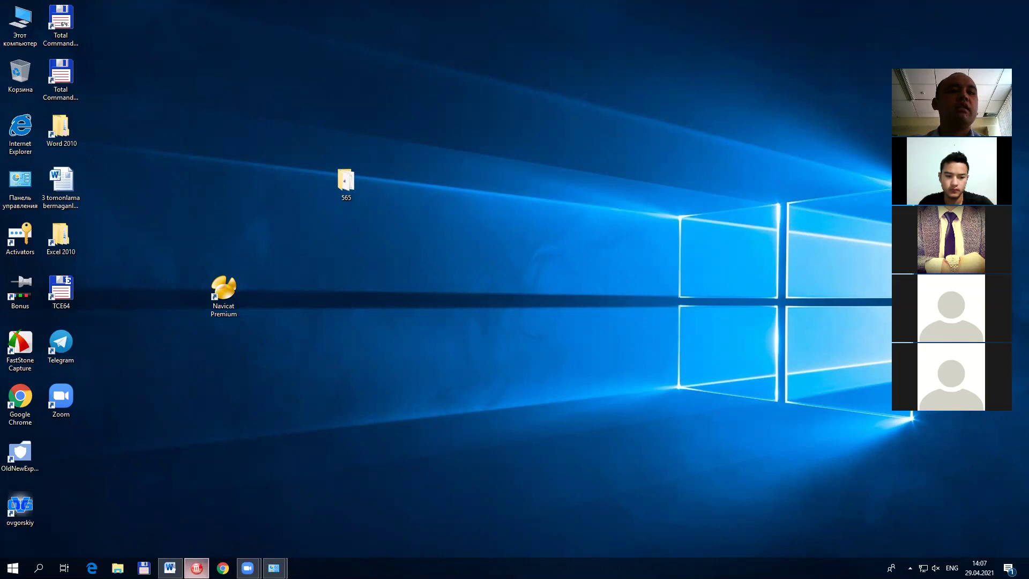
click(196, 568)
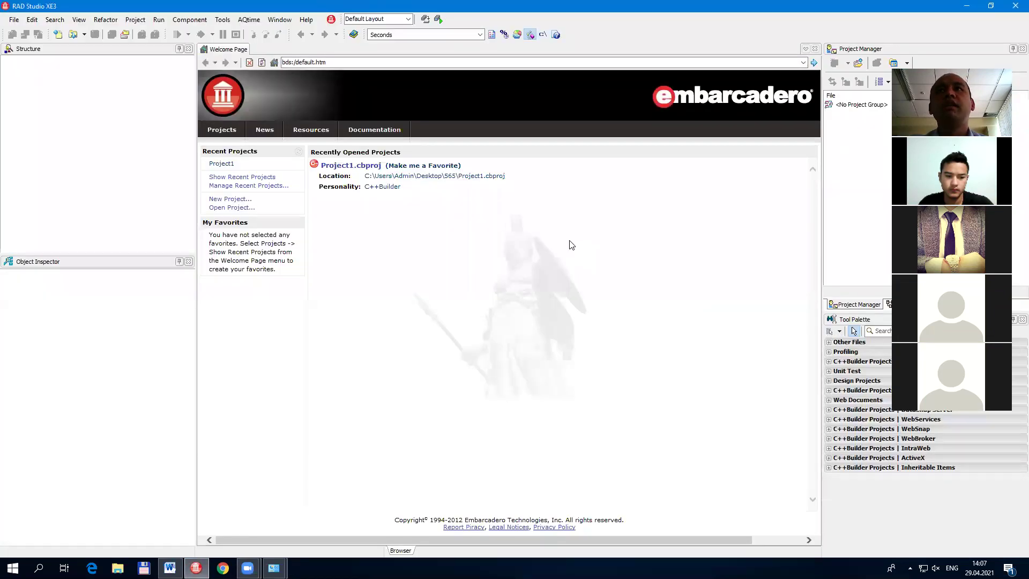
Step: Create a new VCL Forms Application - C++Builder and drag Form1 out to about 1019 by 718
click(16, 27)
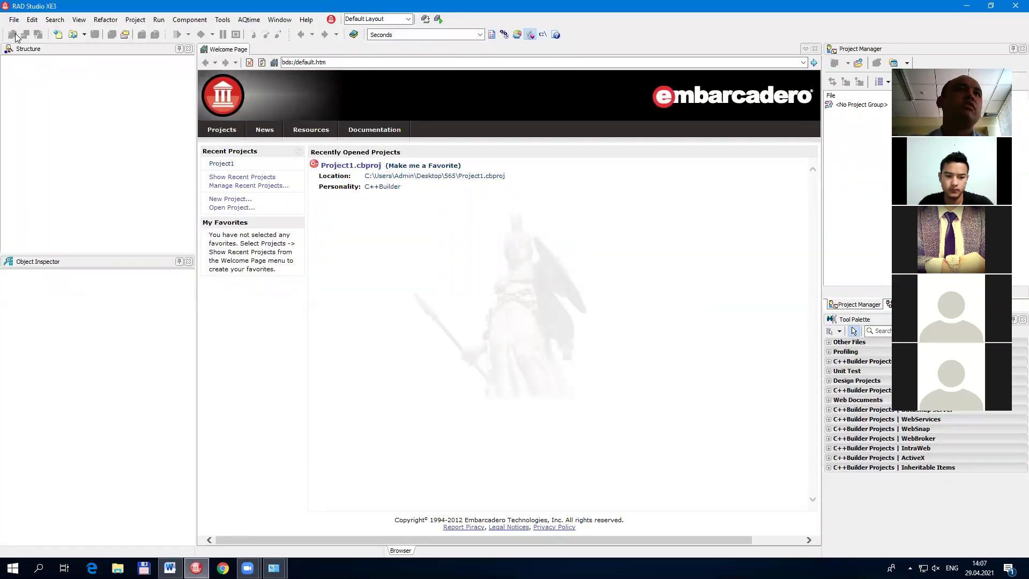
click(15, 20)
mouse_move(30, 32)
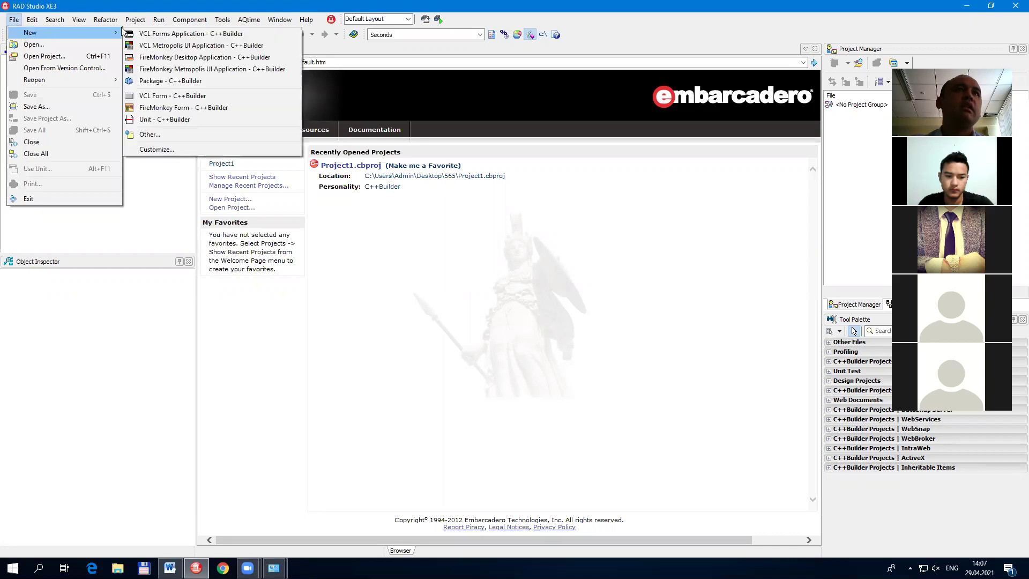
click(161, 35)
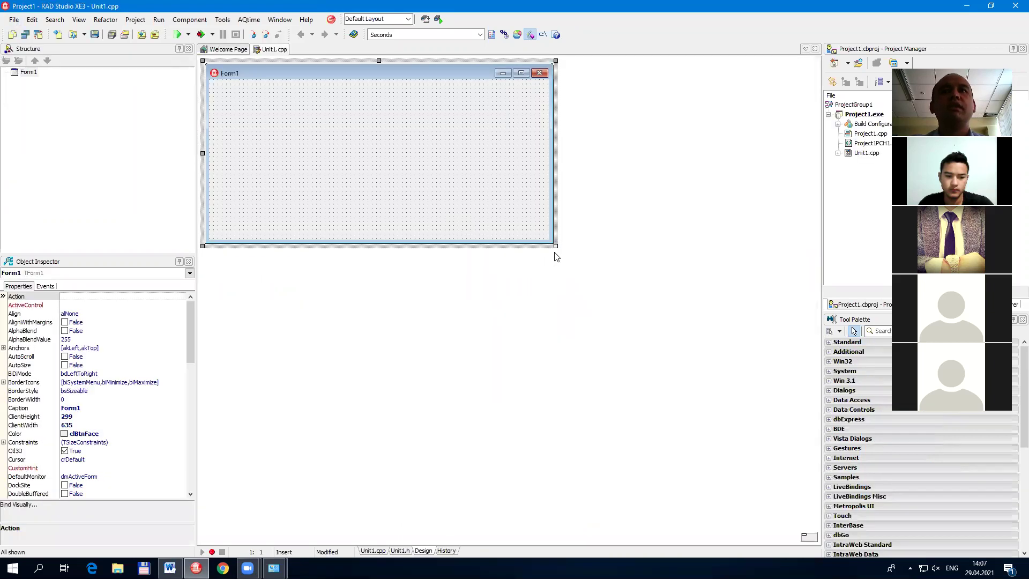
drag(559, 250, 761, 470)
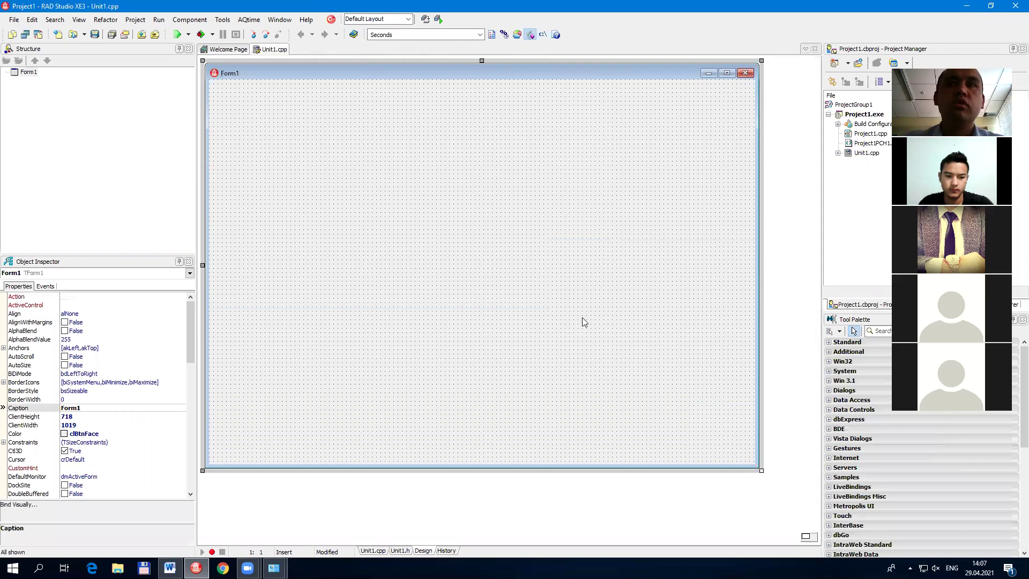
Step: Paste the desktop screenshot into a new blank Word document, then return to RAD Studio
click(170, 568)
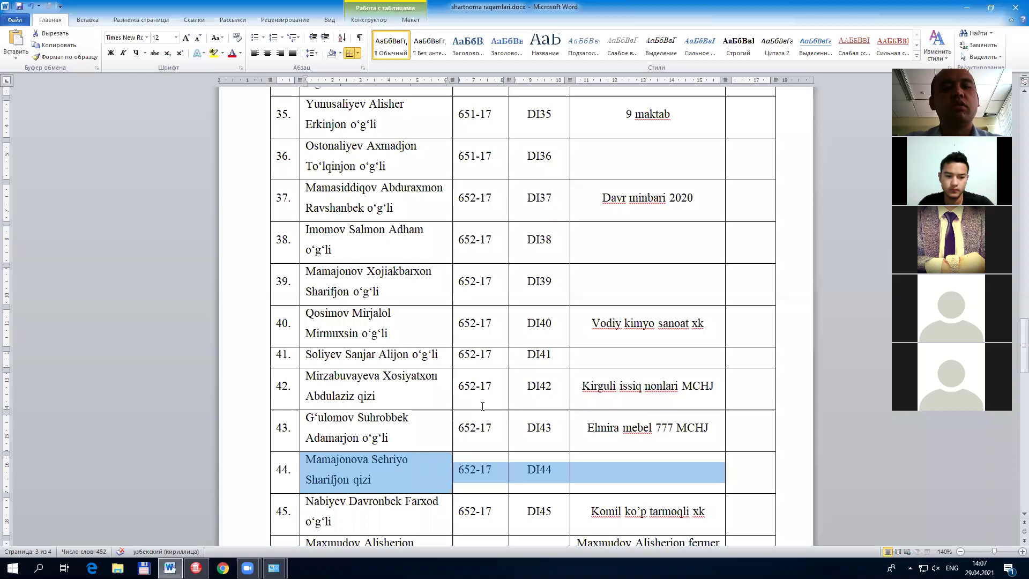
key(ctrl+n)
key(ctrl+v)
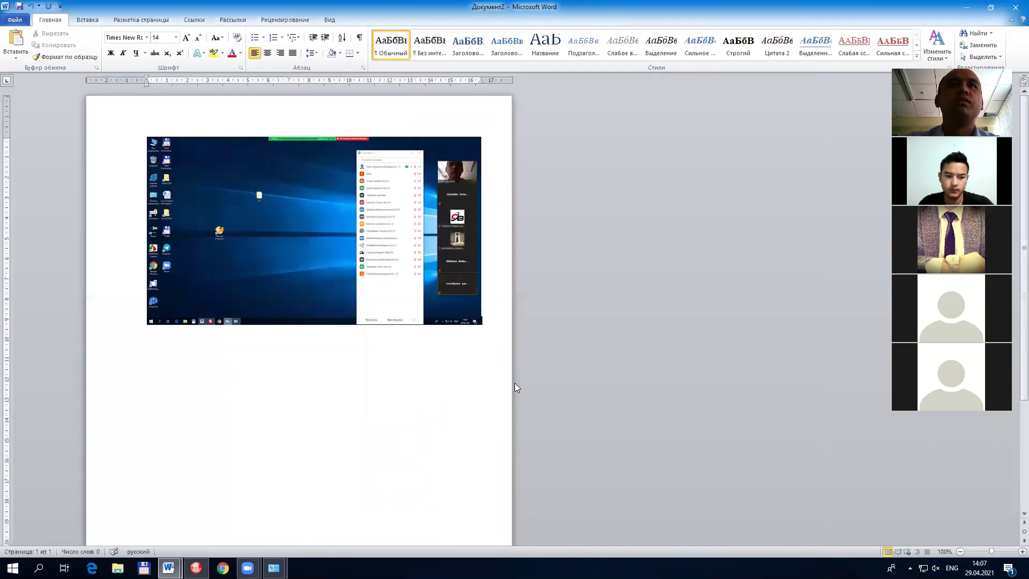
key(alt+Tab)
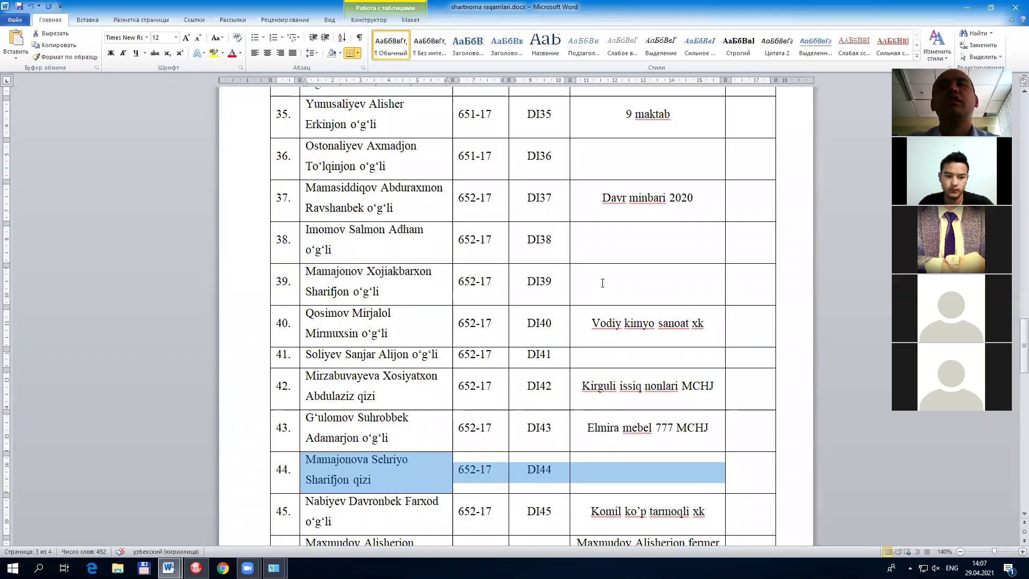
click(196, 568)
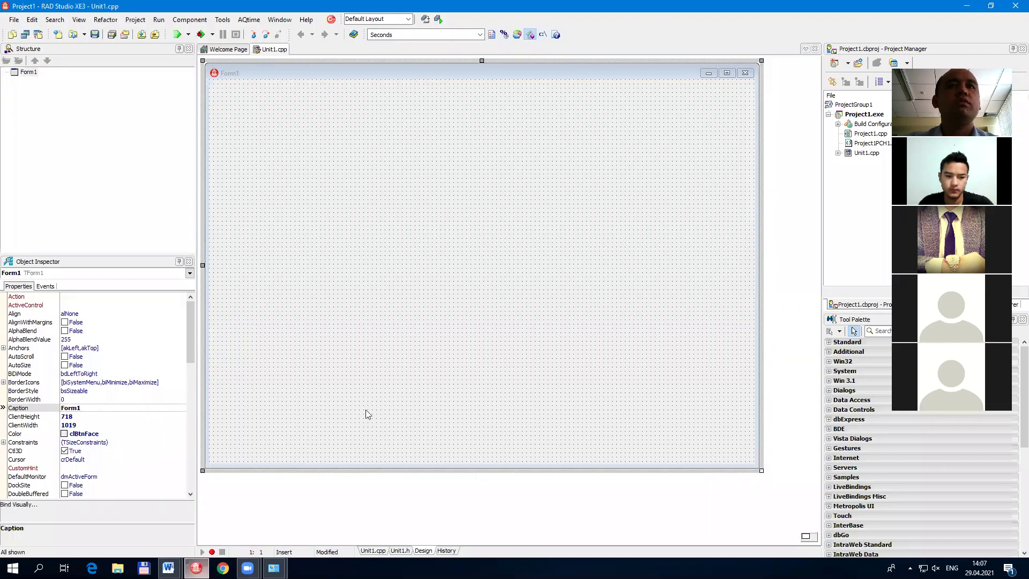
Step: Search the component palette for 'ado' and add an ADOConnection to Form1
click(1013, 48)
click(874, 61)
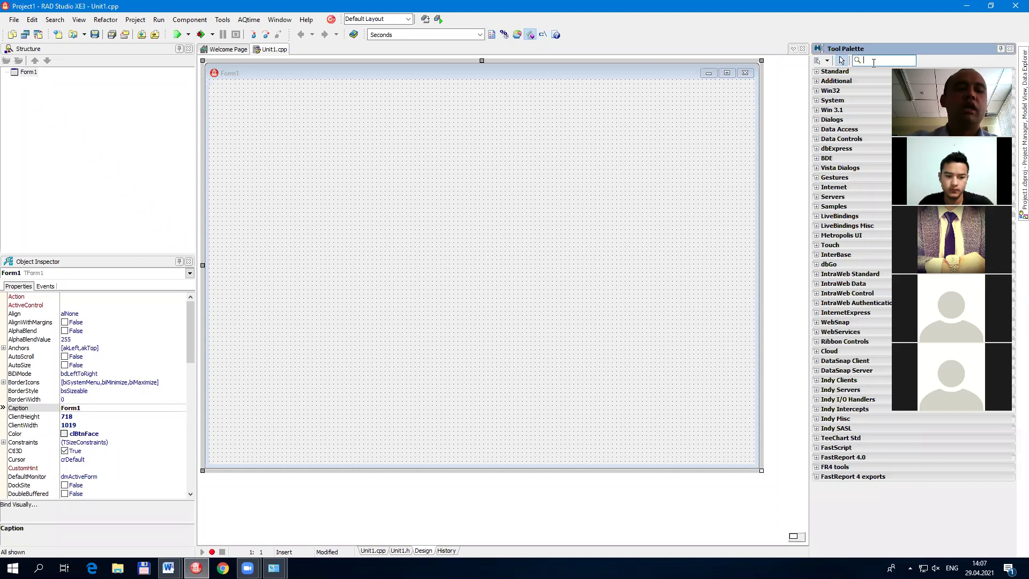
text(ado)
key(Return)
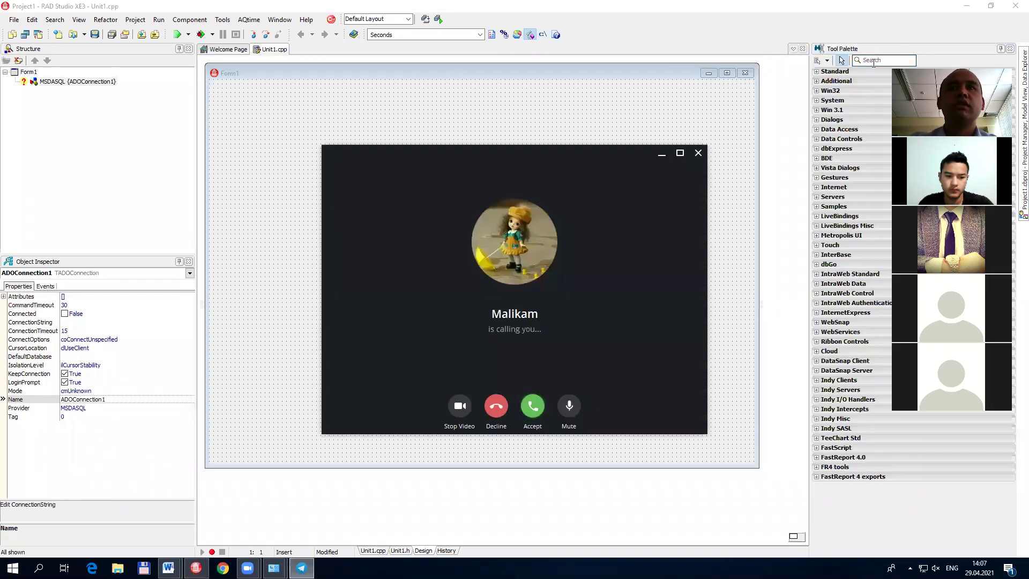
Step: Decline the incoming Telegram video call and dismiss Telegram's tray options
click(496, 408)
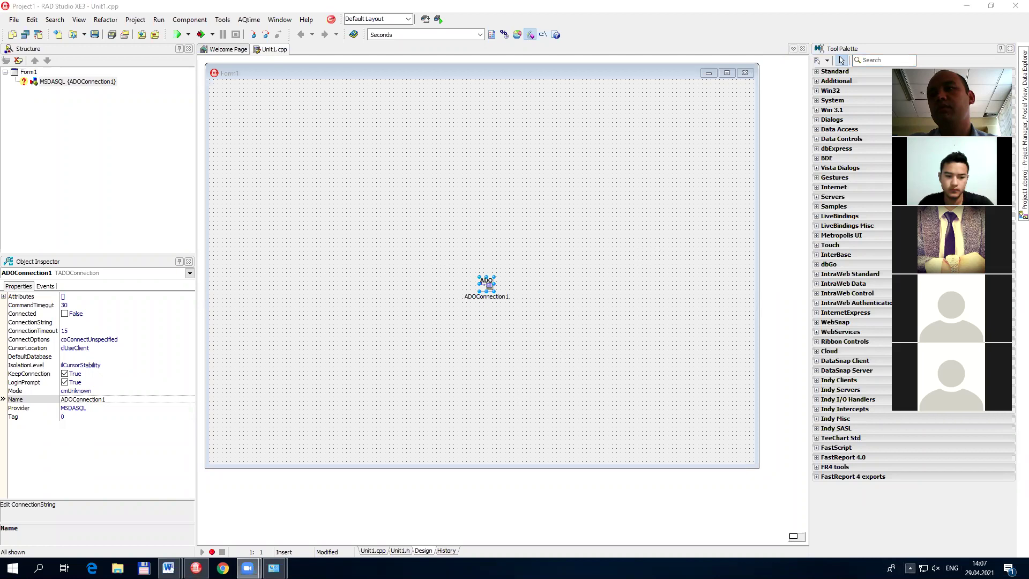
click(911, 568)
right_click(911, 548)
click(783, 275)
click(638, 301)
Step: Add an ADOTable to Form1 and separate it from ADOConnection1
click(637, 302)
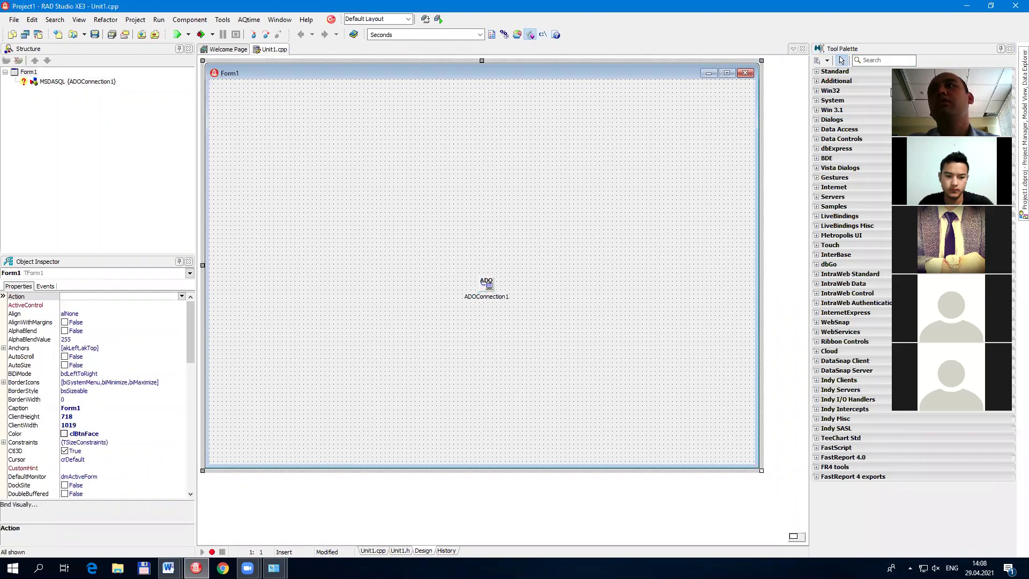
click(882, 60)
text(adotal)
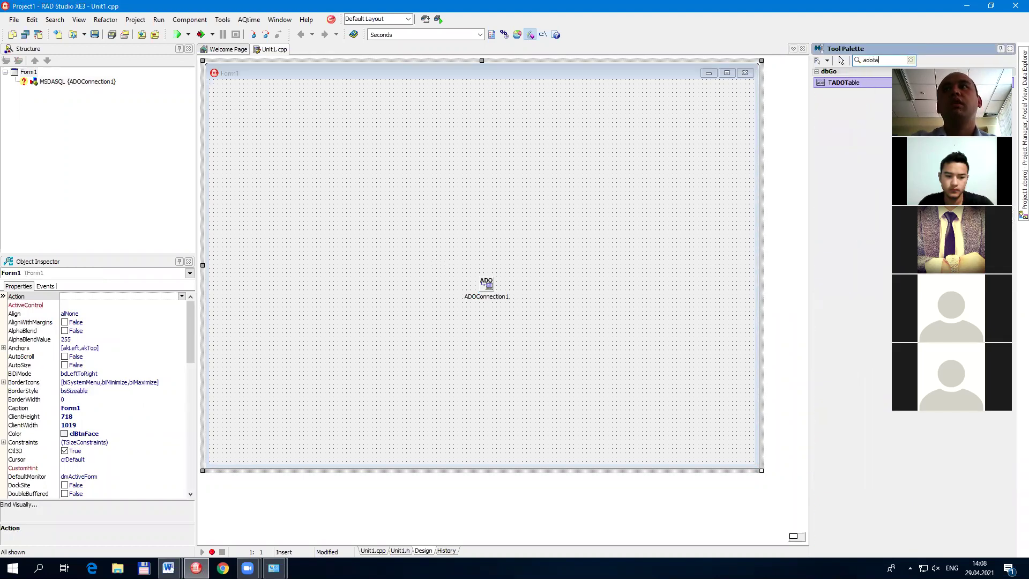
key(Return)
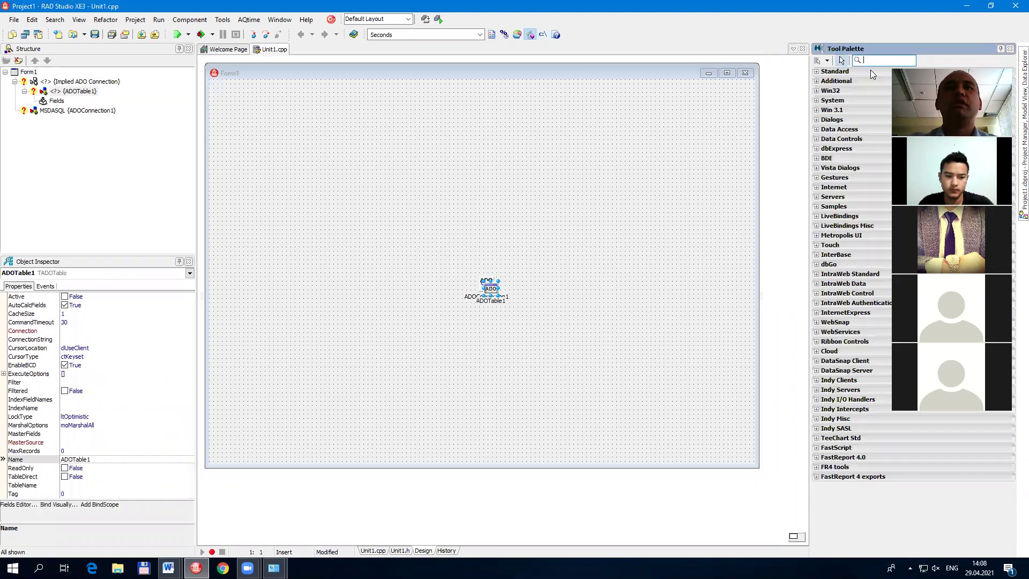
click(491, 289)
drag(491, 289, 399, 249)
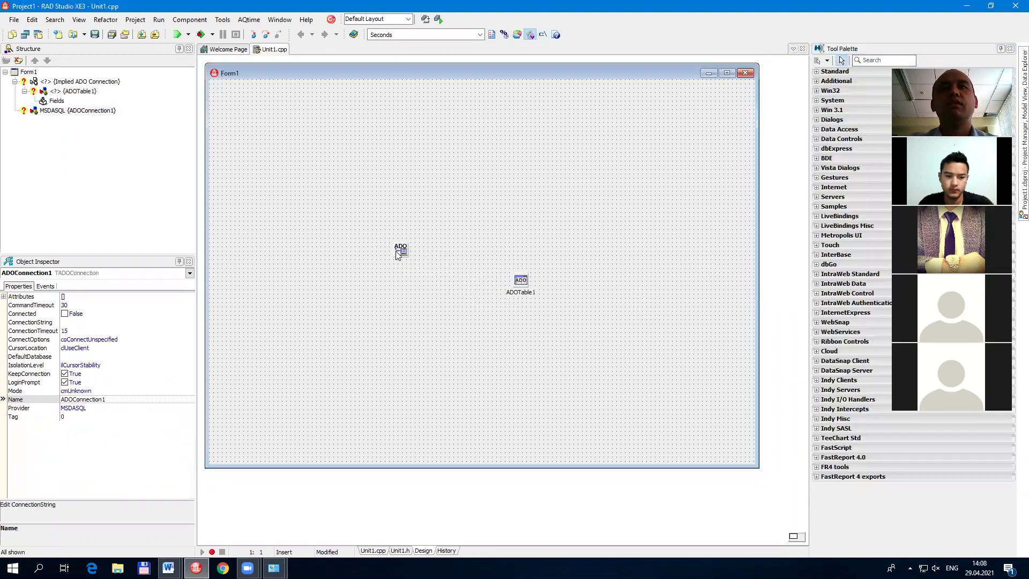
drag(523, 286, 467, 247)
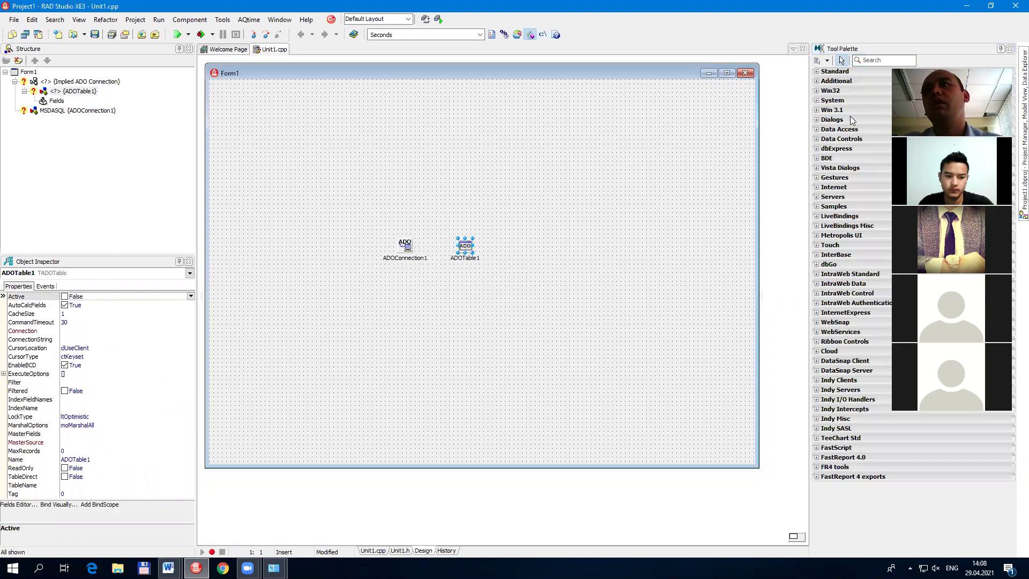
Step: Drop a DataSource from Data Access onto Form1 beside ADOTable1
click(852, 129)
click(845, 140)
click(526, 262)
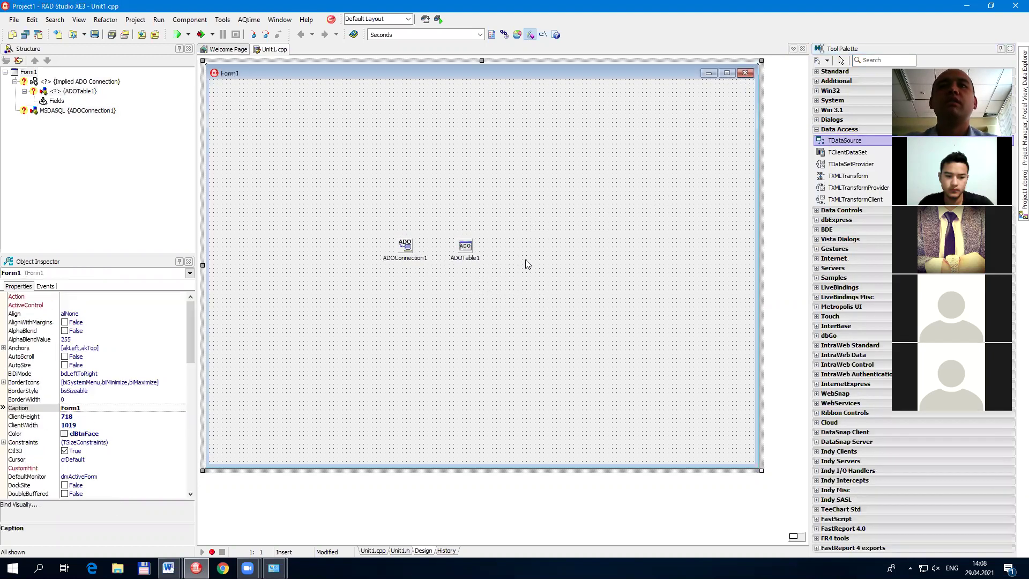
drag(522, 260, 508, 253)
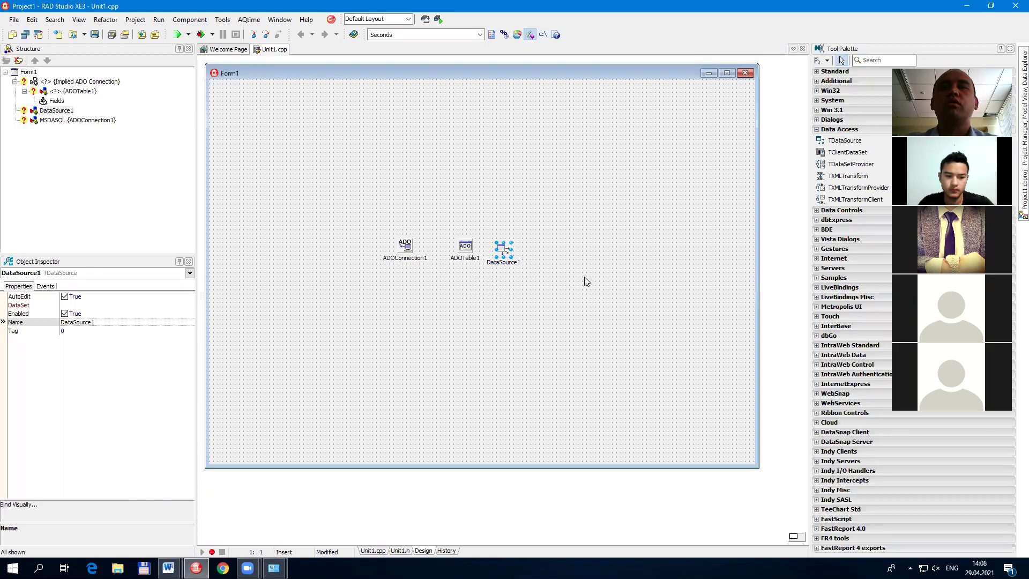
Step: Drop a DBGrid from Data Controls onto Form1 and nudge it up-left
click(841, 210)
click(839, 150)
click(383, 309)
drag(410, 321, 394, 316)
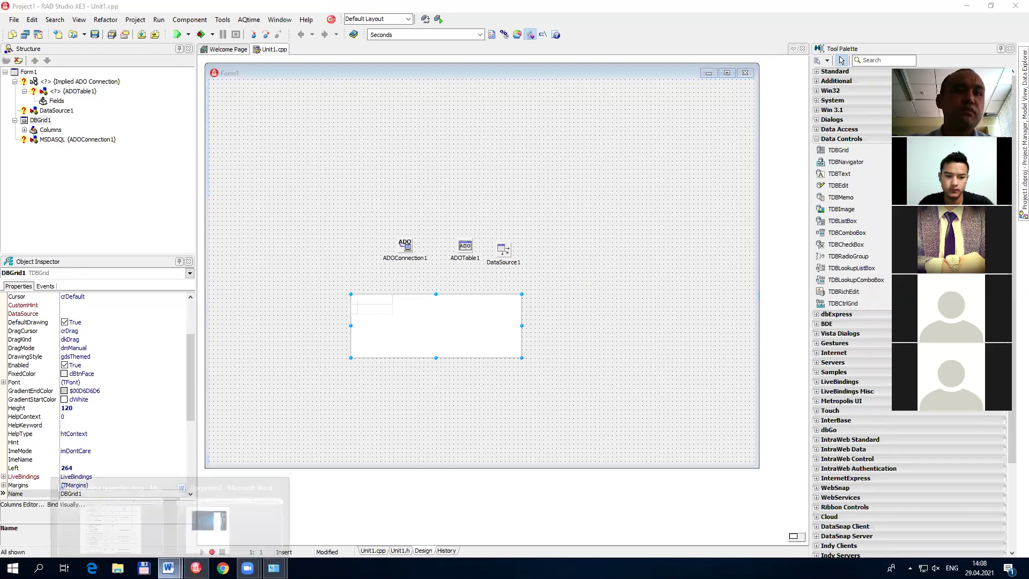
Step: Paste an IDE screenshot into the Word document, then select ADOConnection1 in the designer
click(168, 568)
key(ctrl+v)
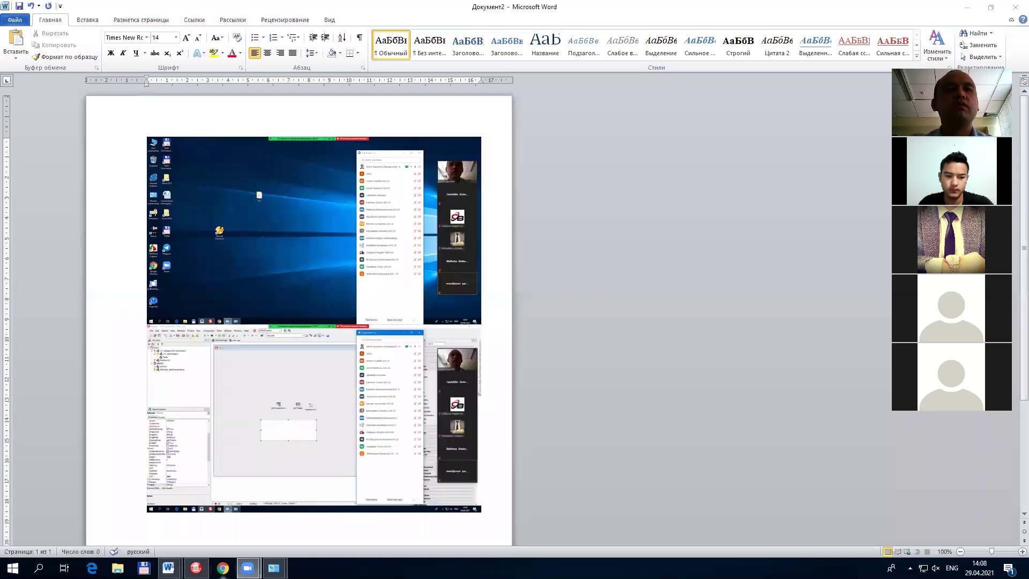
click(195, 568)
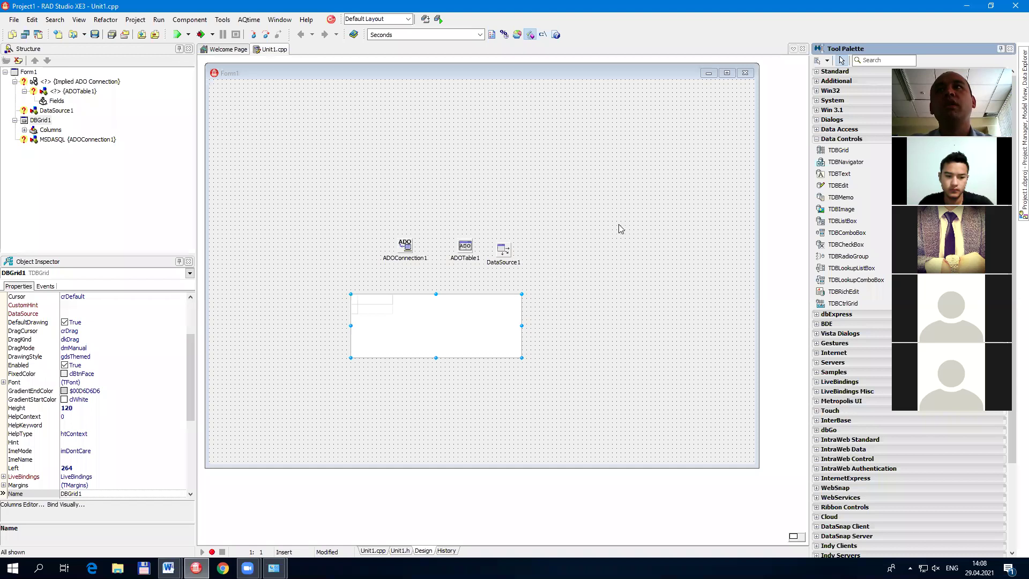
click(406, 246)
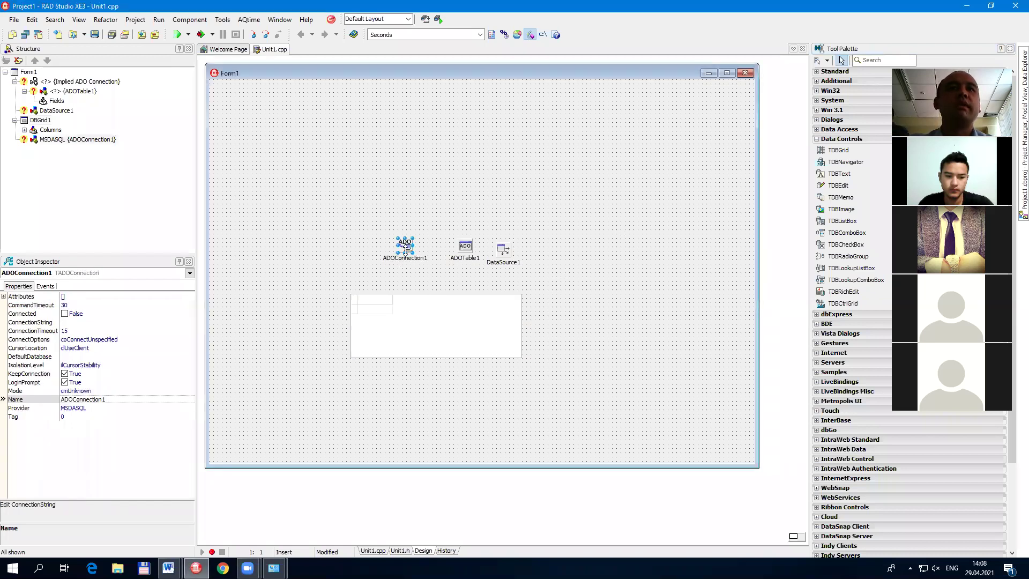
Step: Build ADOConnection1's connection string with the ODBC provider and DSN DStalaba, testing it successfully
double_click(405, 248)
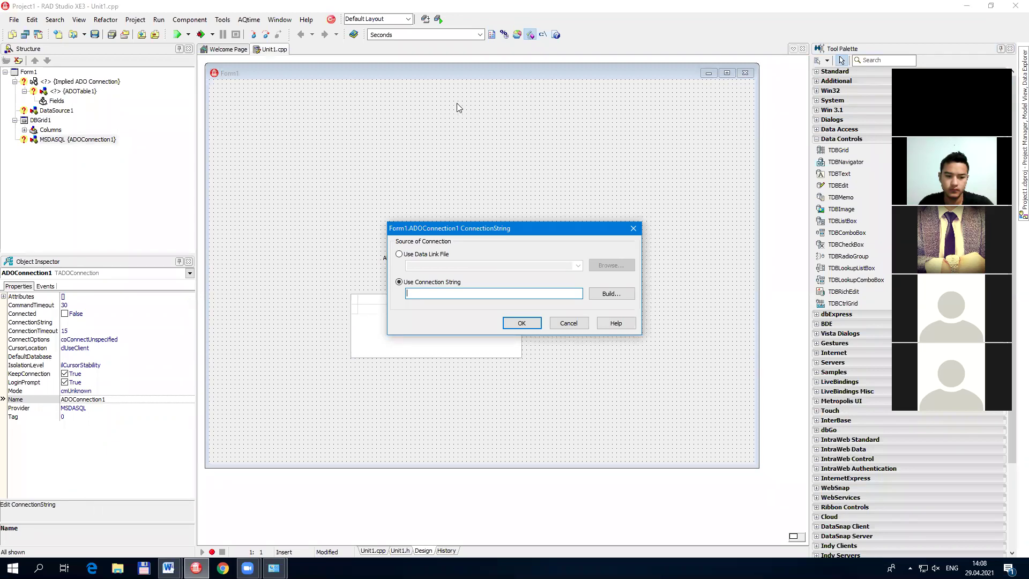
click(611, 294)
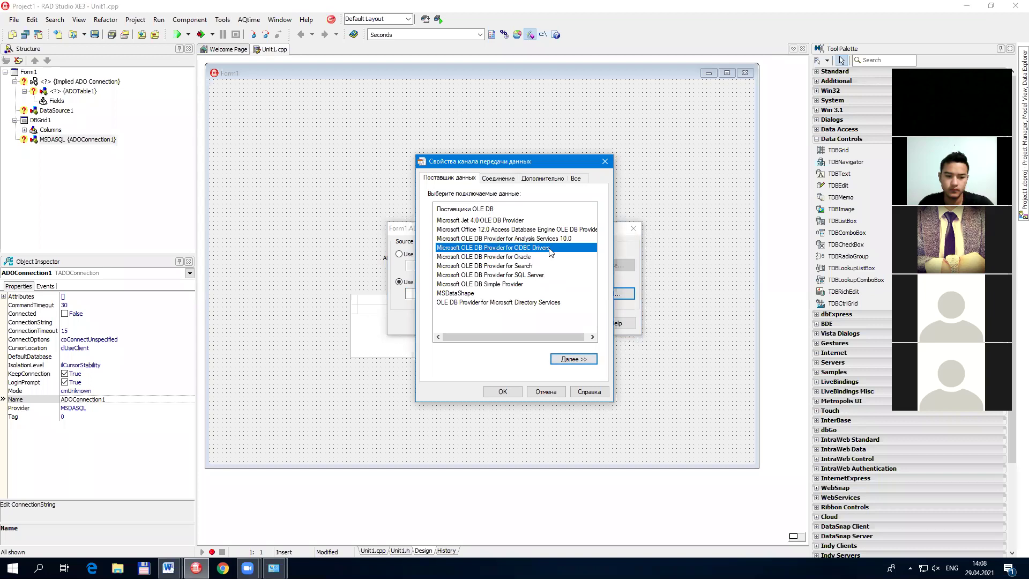
click(582, 364)
click(554, 224)
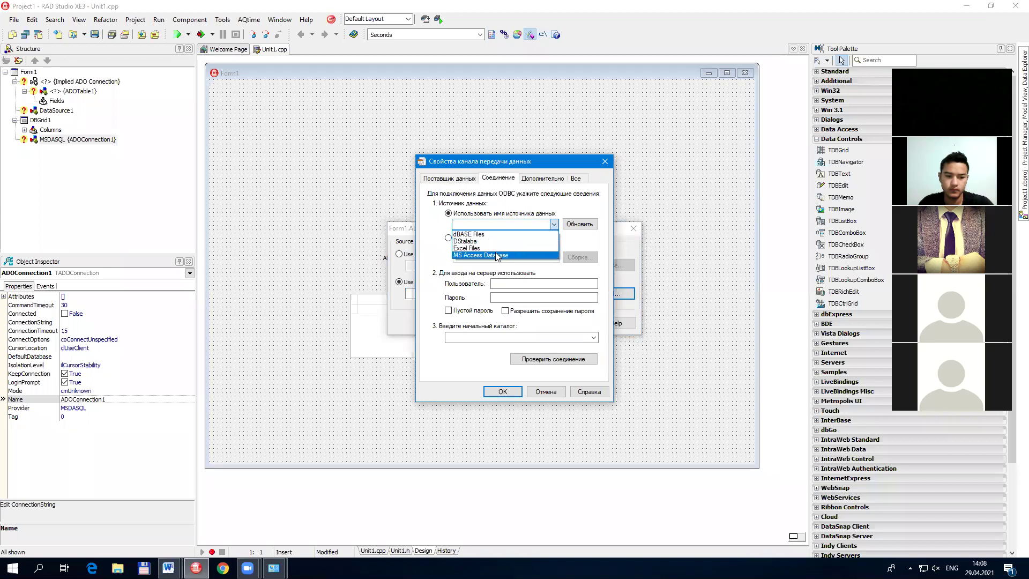
click(482, 242)
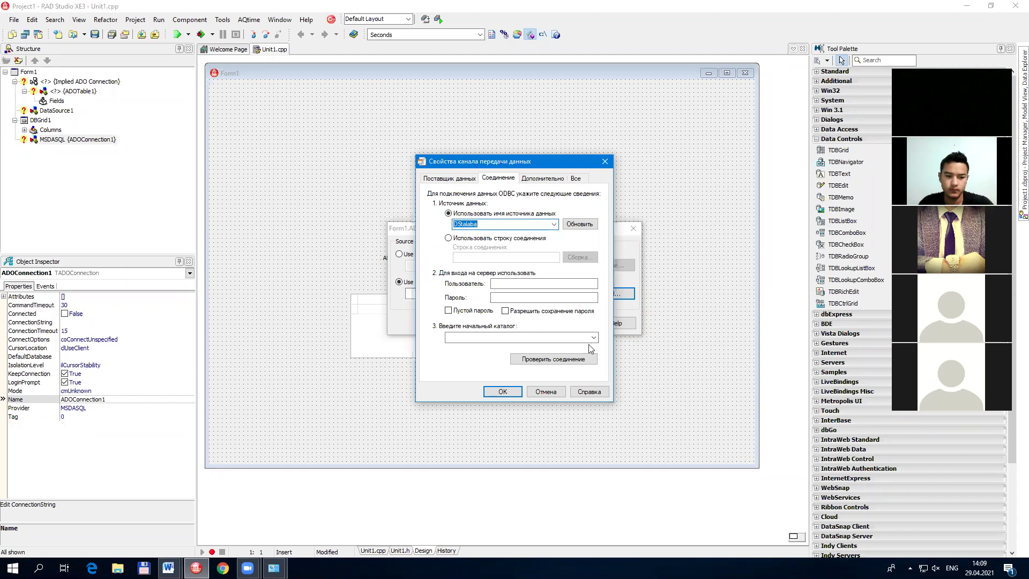
click(574, 356)
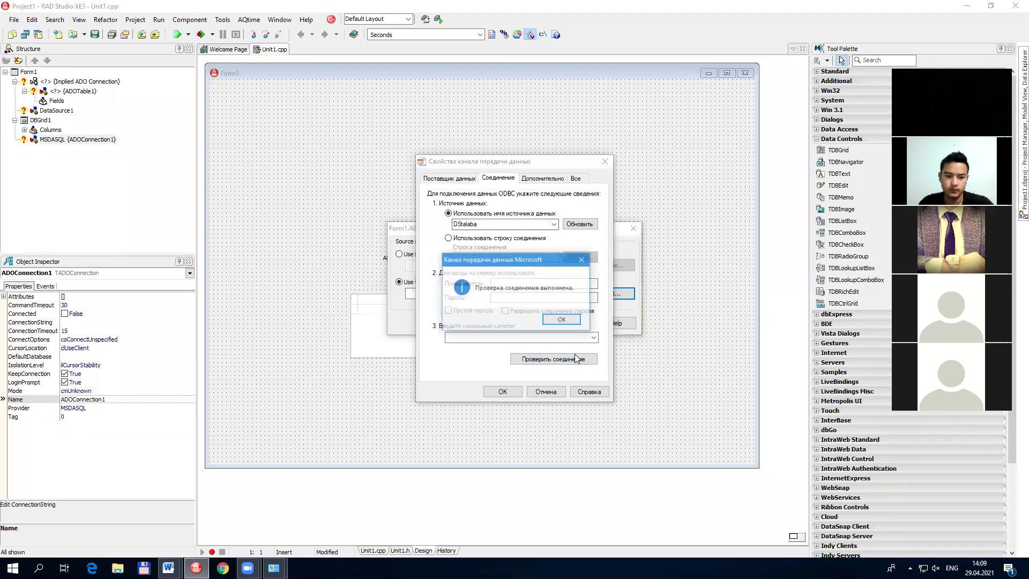
click(566, 324)
click(499, 391)
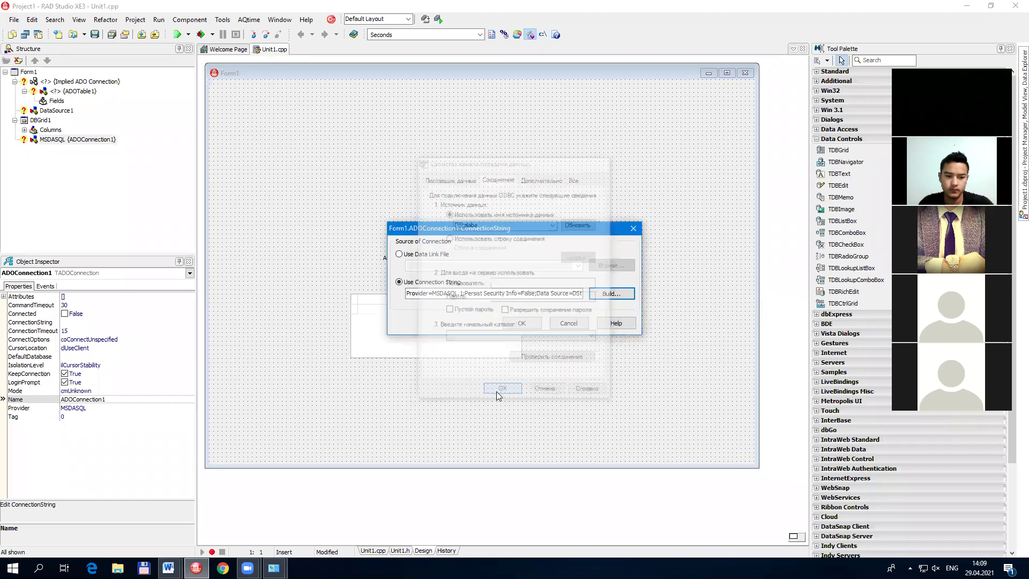
click(517, 323)
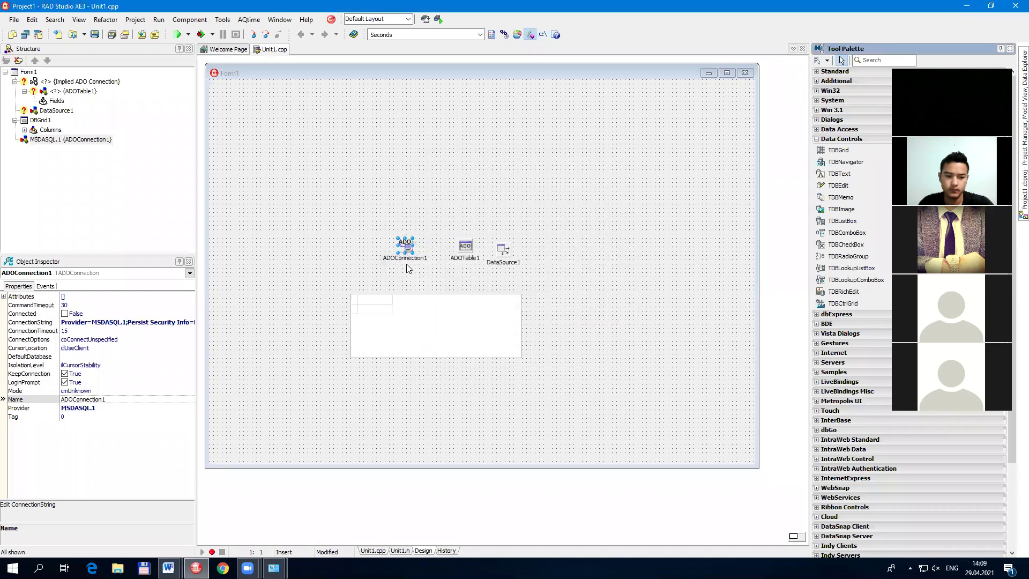
click(74, 381)
Step: Set ADOConnection1's LoginPrompt to False and move both ADO components to the upper left
click(65, 382)
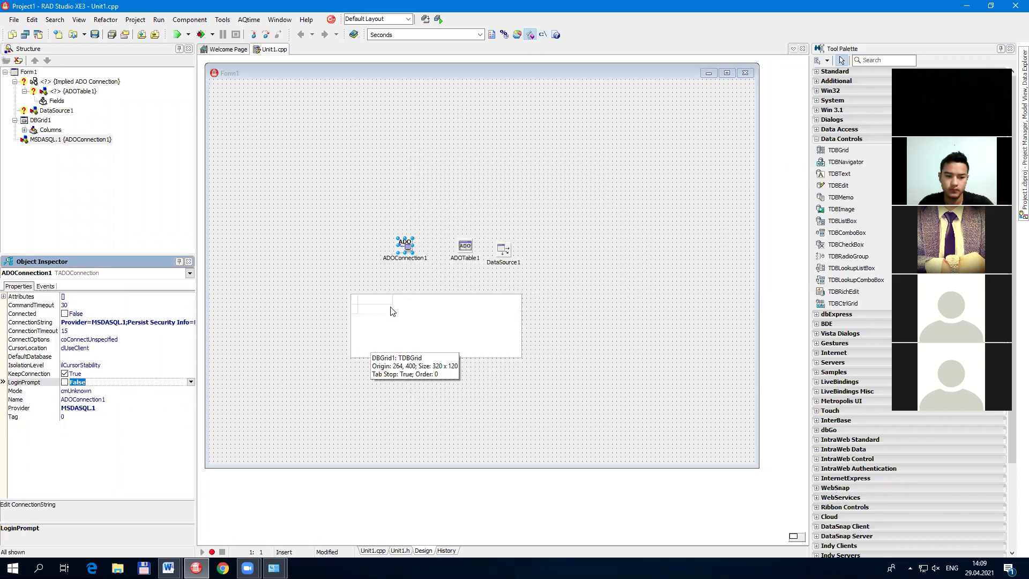
drag(405, 246, 311, 167)
drag(455, 248, 382, 175)
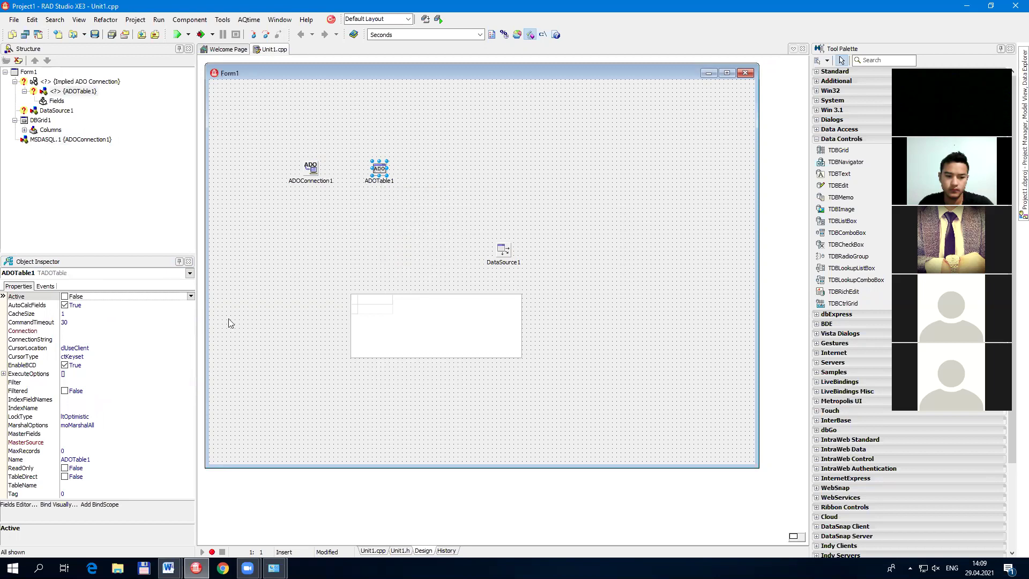
Step: Link ADOTable1 to ADOConnection1, set TableName to talabalar, and make it Active
click(127, 330)
double_click(127, 330)
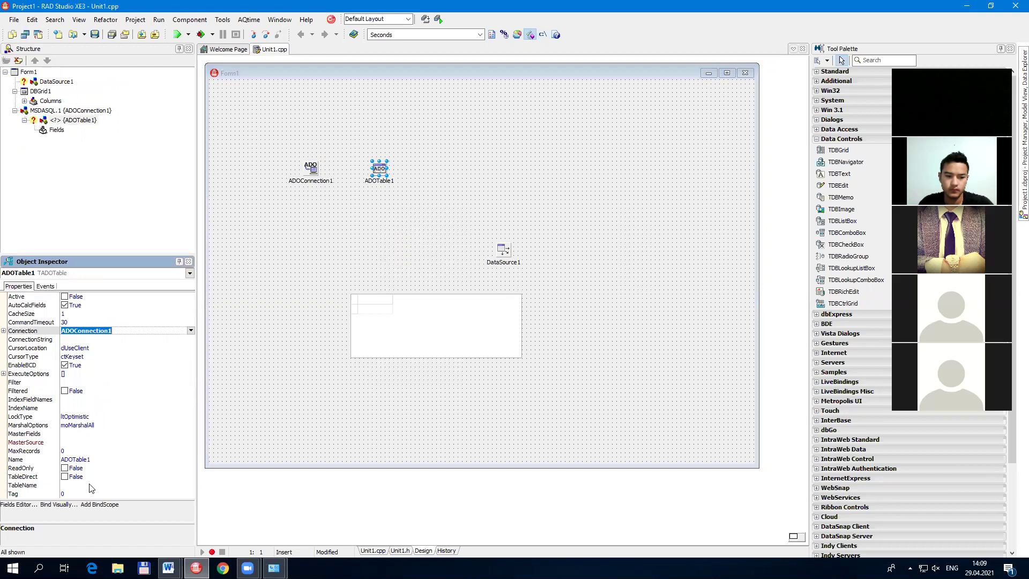
click(122, 486)
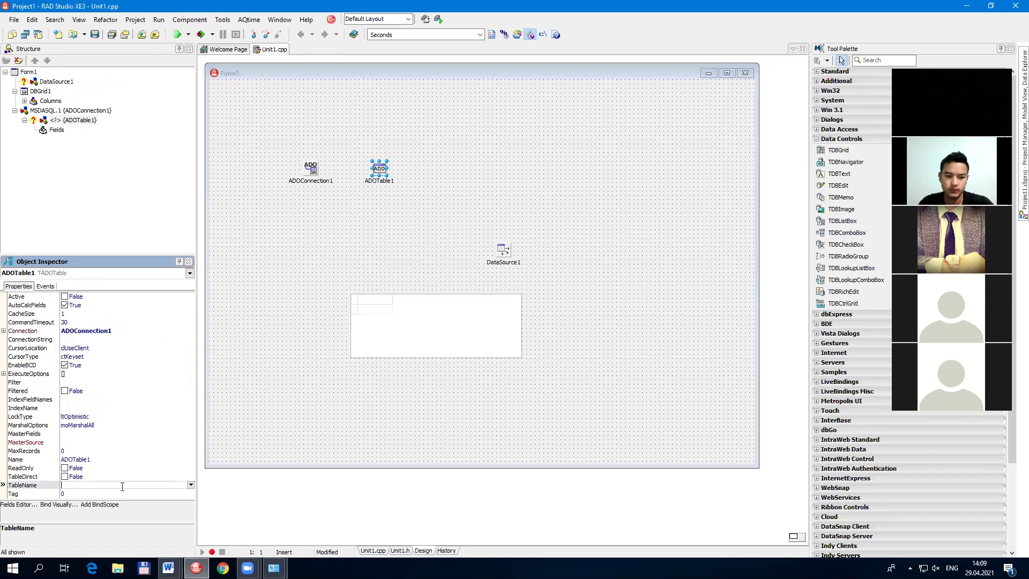
click(191, 486)
click(178, 493)
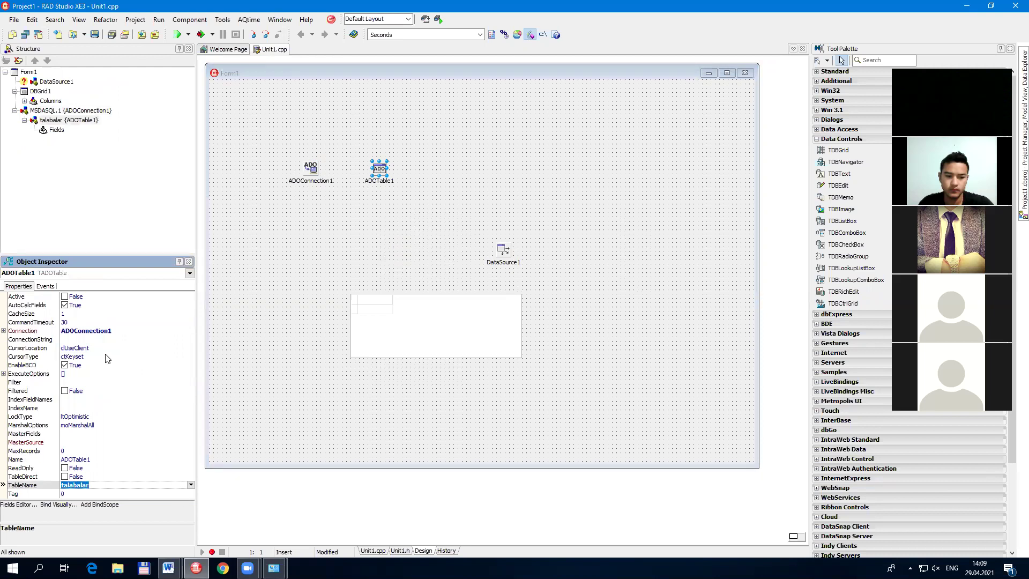
click(64, 297)
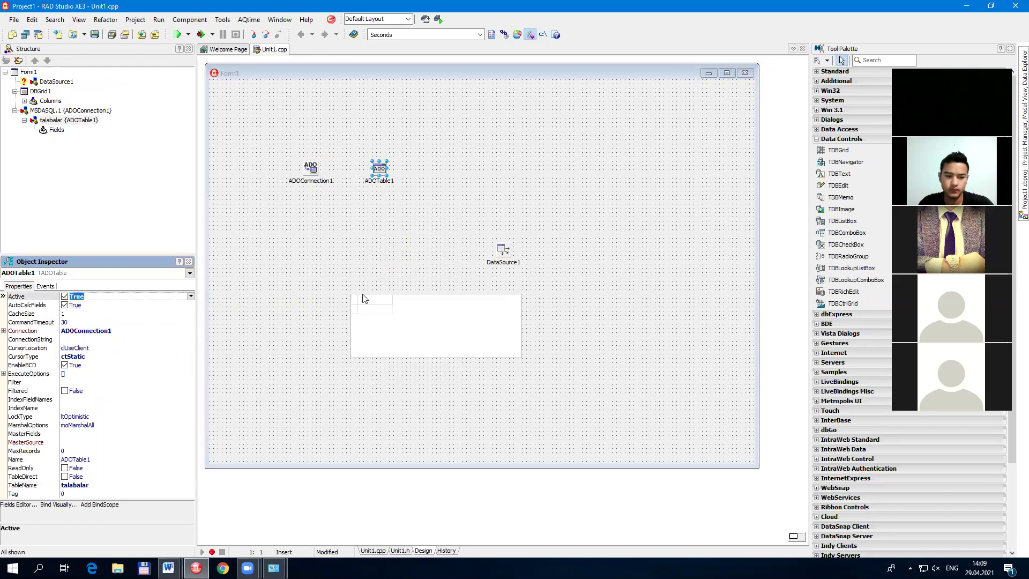
Step: Move DataSource1 beside ADOTable1 and set its DataSet to ADOTable1
drag(503, 251, 427, 169)
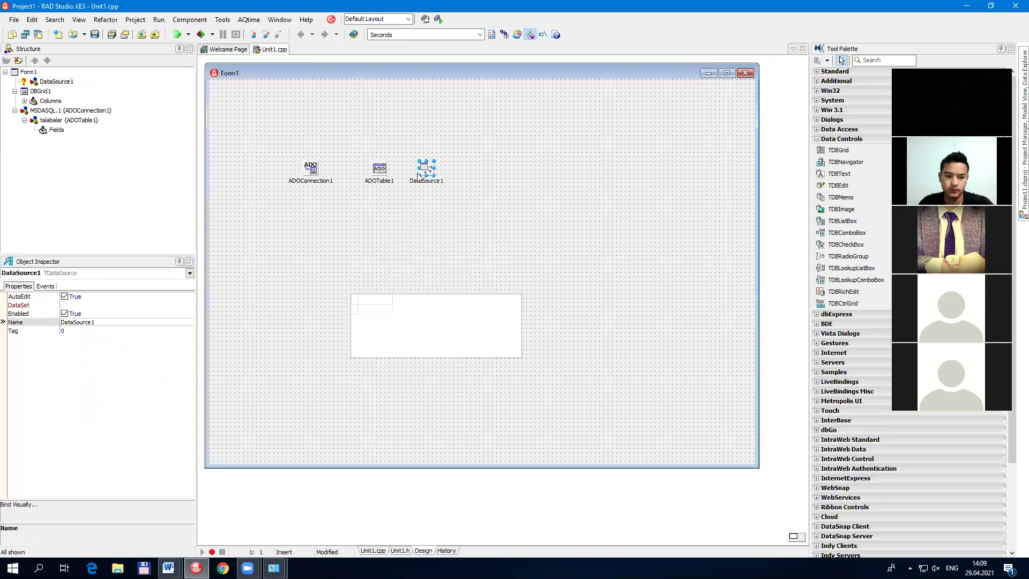
click(122, 306)
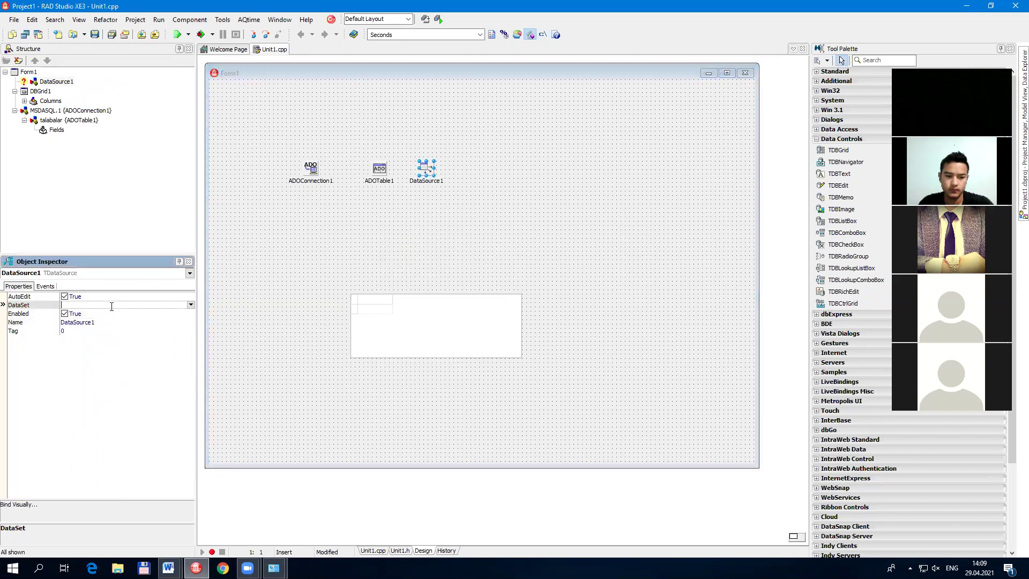
double_click(125, 305)
click(435, 352)
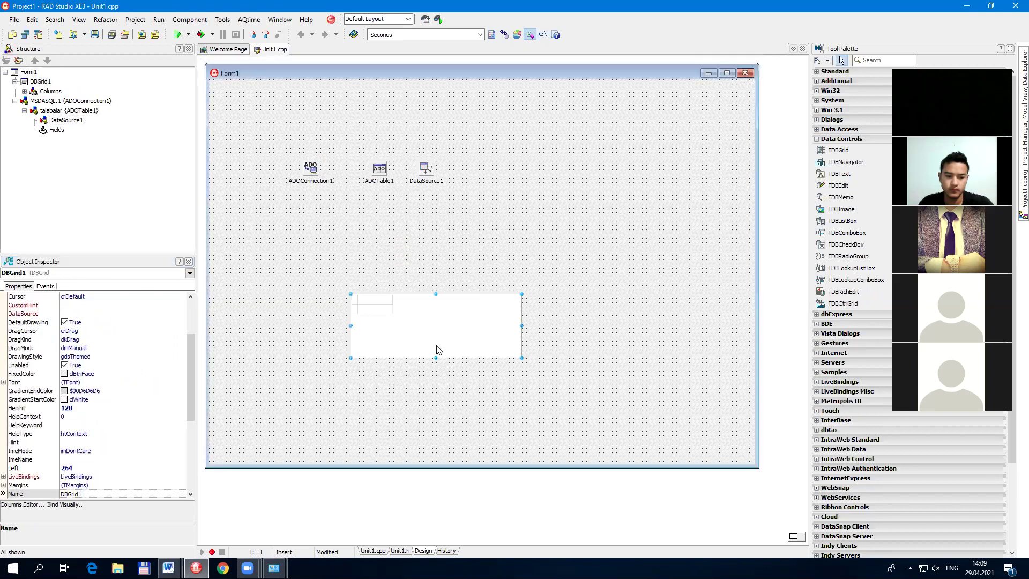